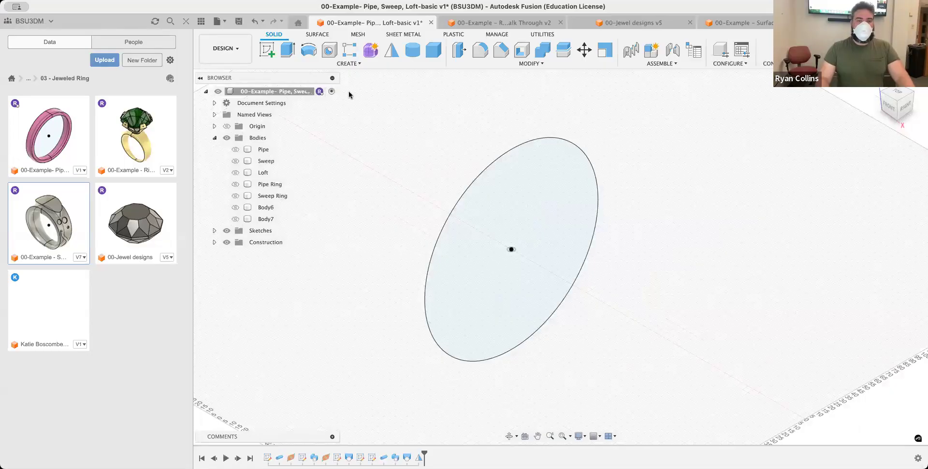
# - Start a hollow pipe with a circular section along the sketched circle, as a new body
pyautogui.click(355, 64)
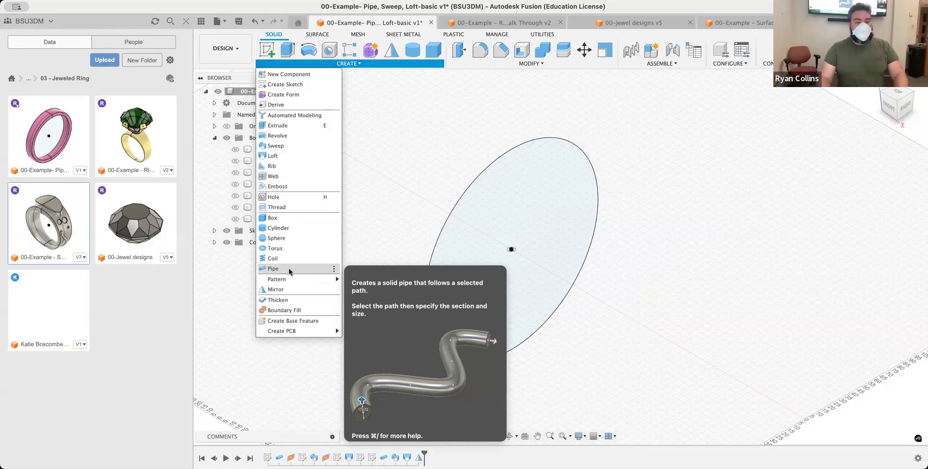
pyautogui.press('Escape')
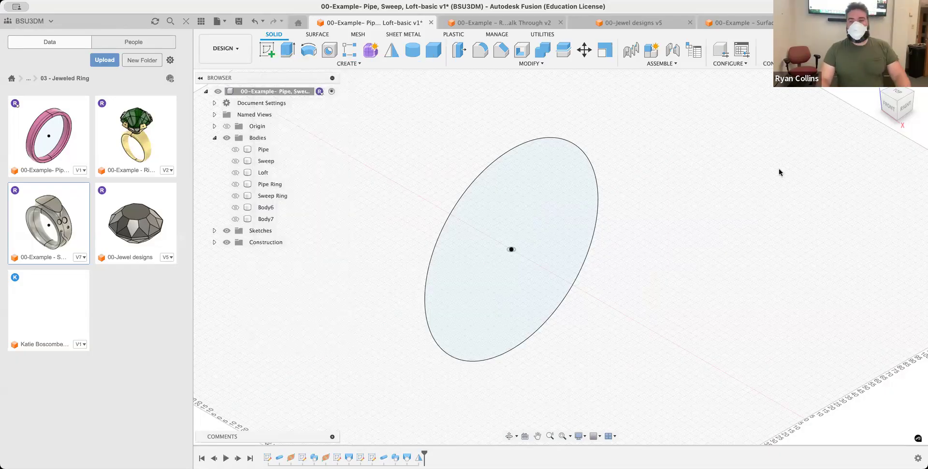
pyautogui.click(865, 181)
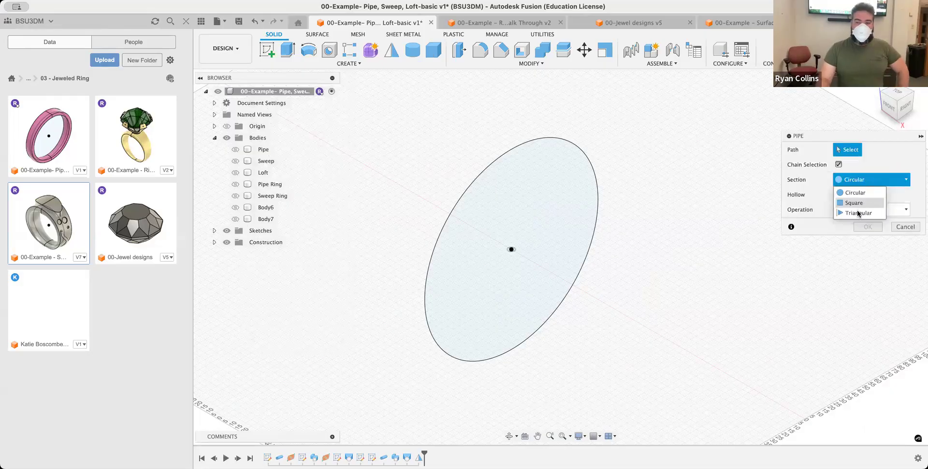
pyautogui.click(859, 213)
pyautogui.click(868, 182)
pyautogui.click(863, 192)
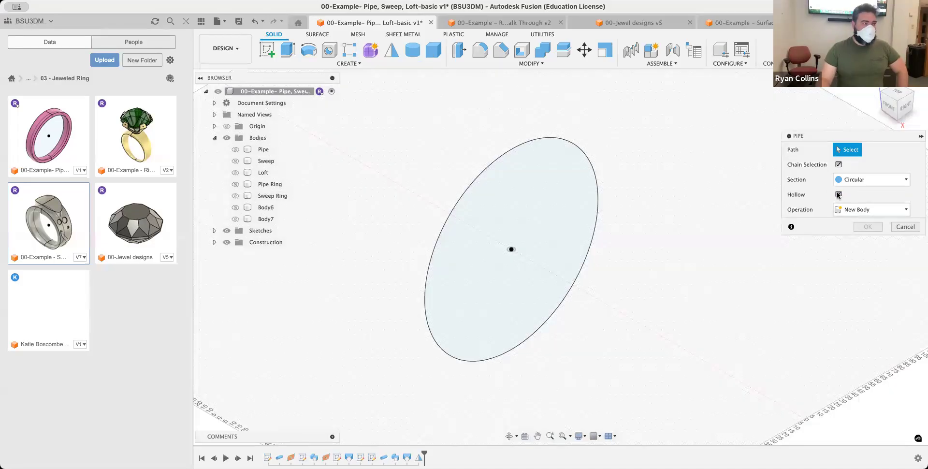
pyautogui.click(591, 166)
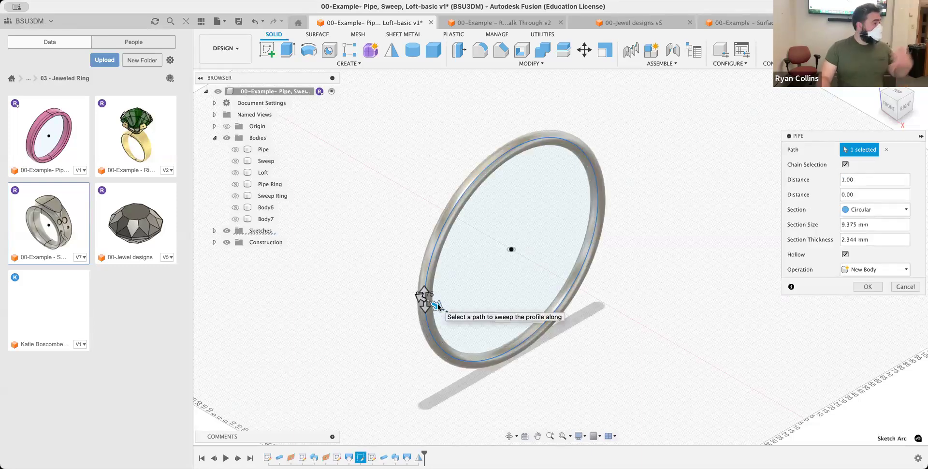
# - Enlarge the pipe's section to 38 mm and set its two path distances to 0.359 and 0.982
pyautogui.moveTo(437, 307); pyautogui.dragTo(456, 316)
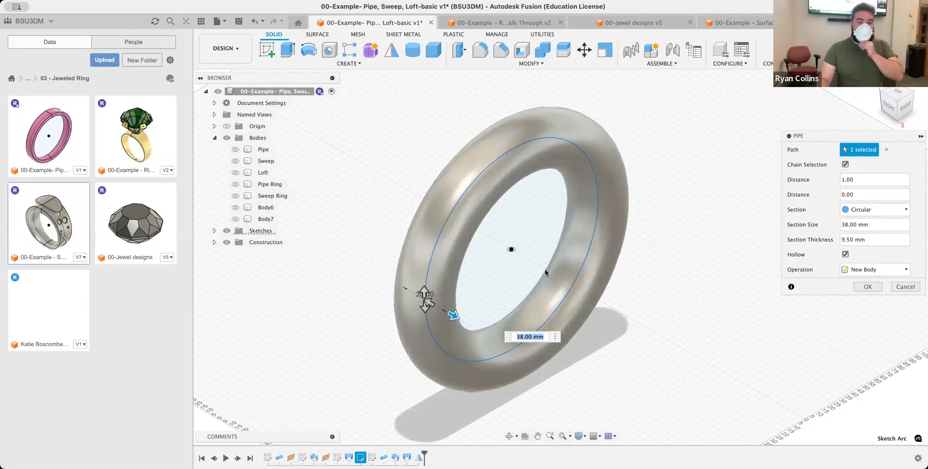
pyautogui.moveTo(427, 294); pyautogui.dragTo(425, 306)
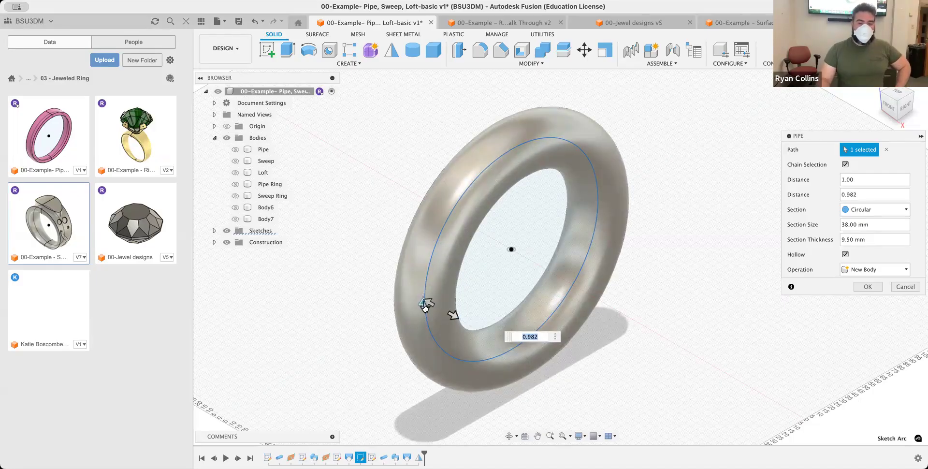
pyautogui.moveTo(446, 358); pyautogui.dragTo(597, 325)
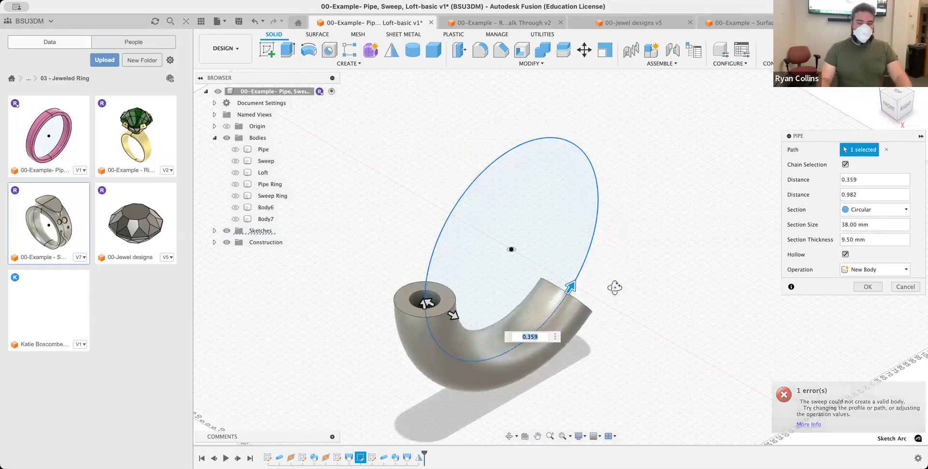
pyautogui.keyDown('shift'); pyautogui.moveTo(614, 287); pyautogui.dragTo(589, 311, button='middle'); pyautogui.keyUp('shift')
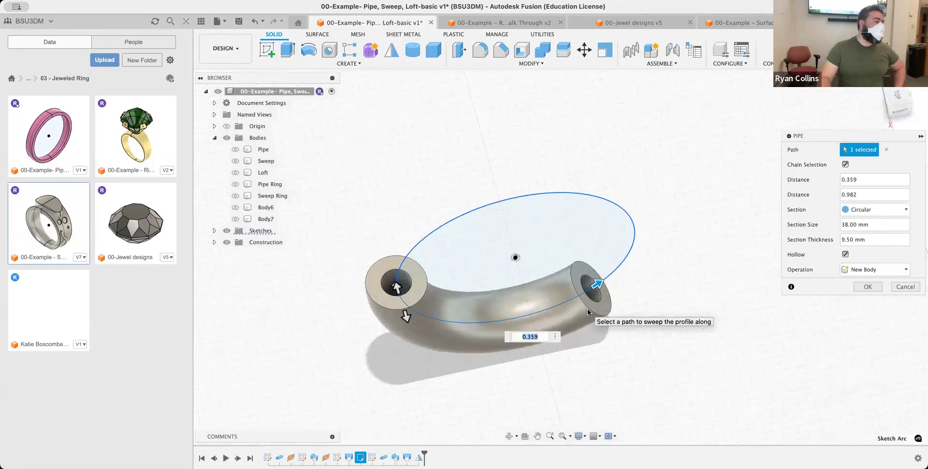
# - Set the pipe's first path distance to 0.1
pyautogui.click(866, 180)
pyautogui.doubleClick(866, 179)
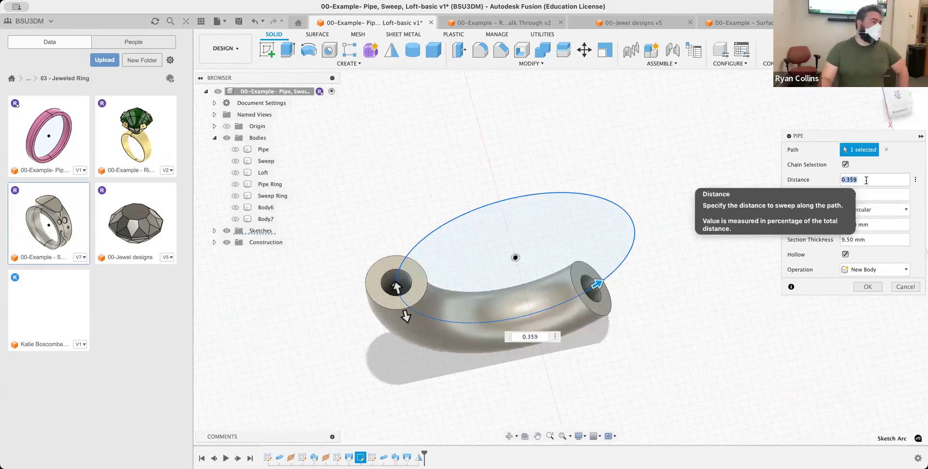
pyautogui.write('1')
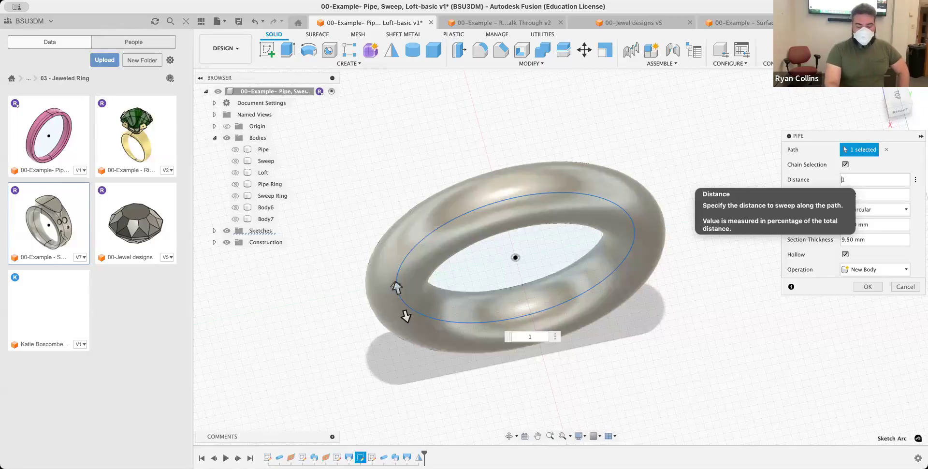
pyautogui.write('.')
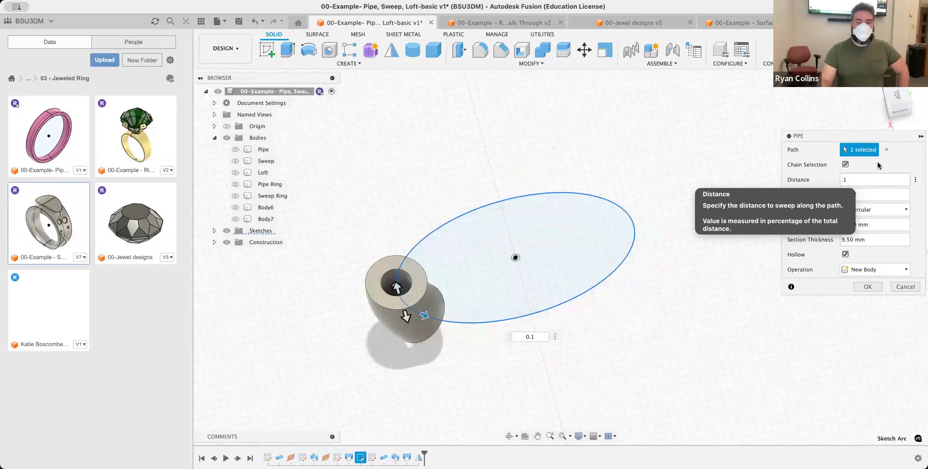
# - Try a section thickness of 2 mm on the hollow pipe and abandon the pipe
pyautogui.click(845, 254)
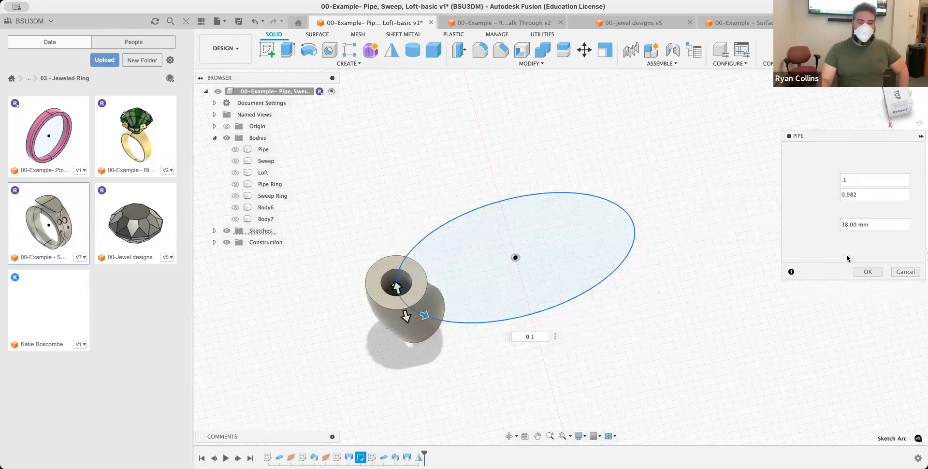
pyautogui.click(846, 256)
pyautogui.click(845, 240)
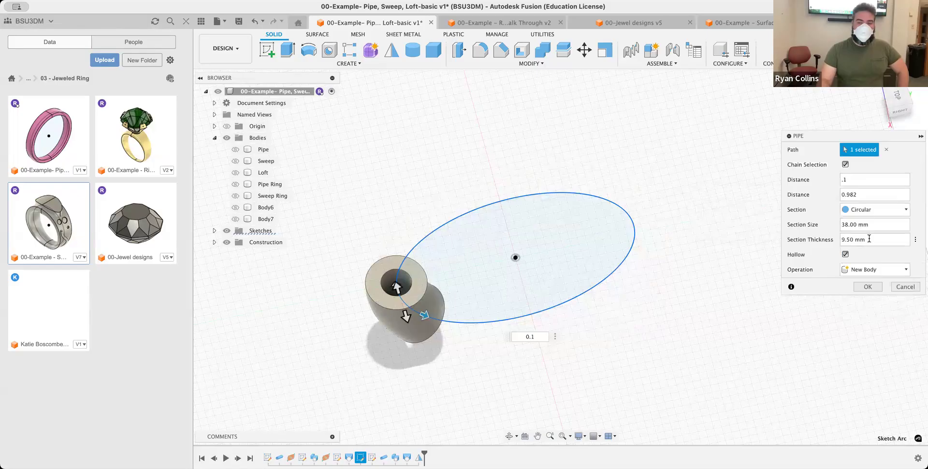
pyautogui.click(815, 242)
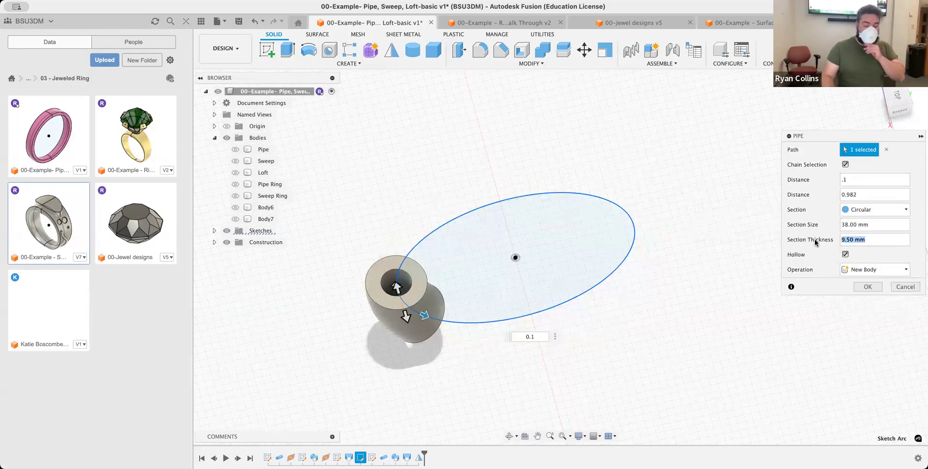
pyautogui.write('2')
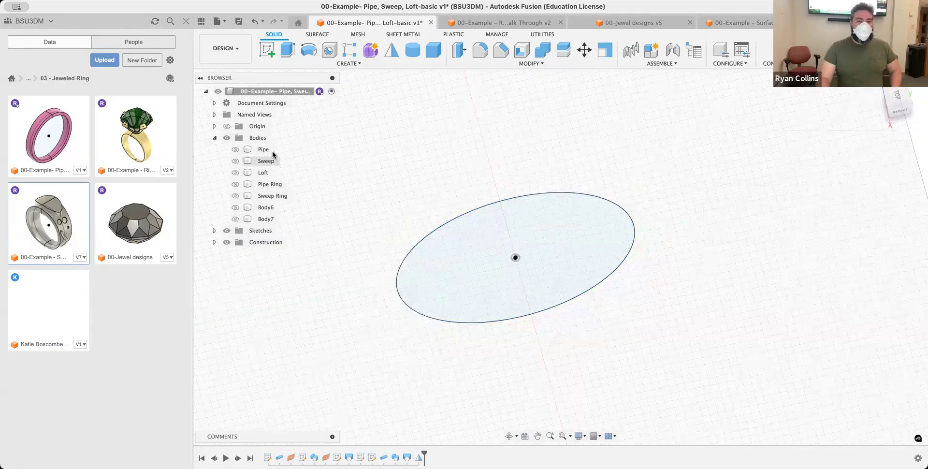
# - Show the existing Pipe body and examine its hollow coiled shape from several sides
pyautogui.click(235, 149)
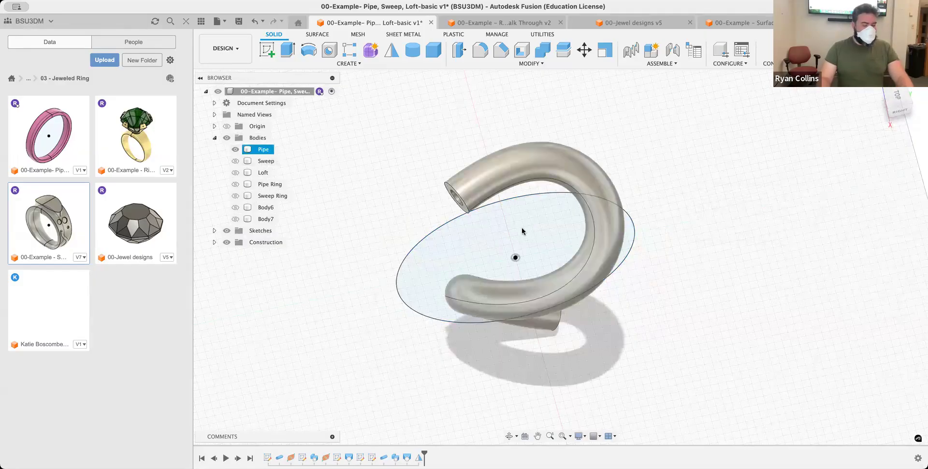
pyautogui.moveTo(622, 263)
pyautogui.keyDown('shift'); pyautogui.mouseDown(button='middle')
pyautogui.moveTo(726, 229)
pyautogui.moveTo(731, 216)
pyautogui.moveTo(601, 225)
pyautogui.moveTo(623, 224)
pyautogui.mouseUp(button='middle'); pyautogui.keyUp('shift')
pyautogui.click(563, 235)
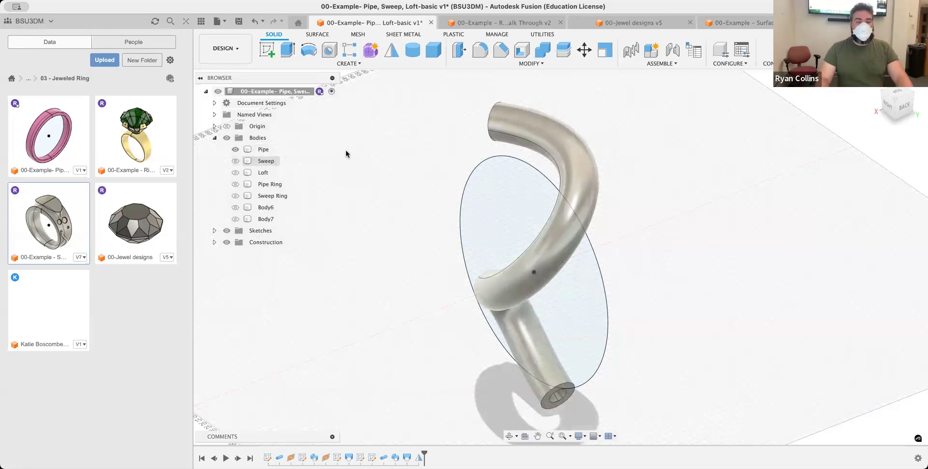
pyautogui.moveTo(480, 148); pyautogui.dragTo(396, 162)
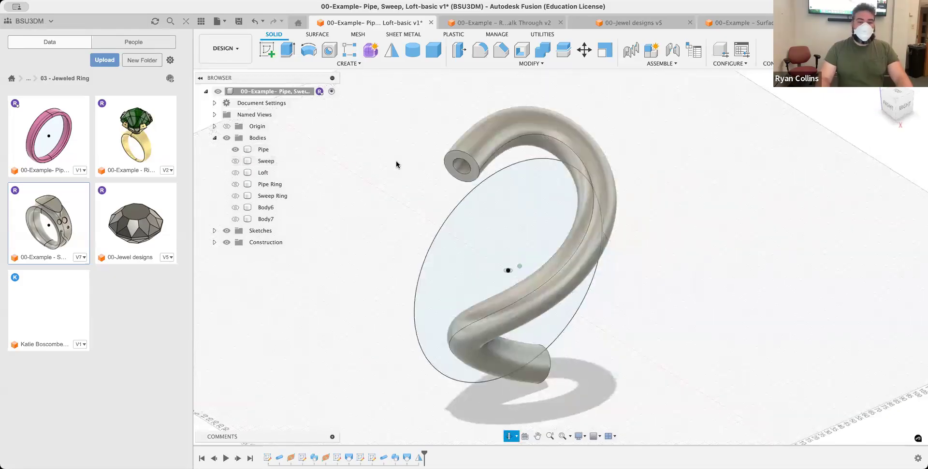
# - Show the Sweep body in place of the Pipe body and examine the profile of its end face
pyautogui.click(235, 149)
pyautogui.click(235, 161)
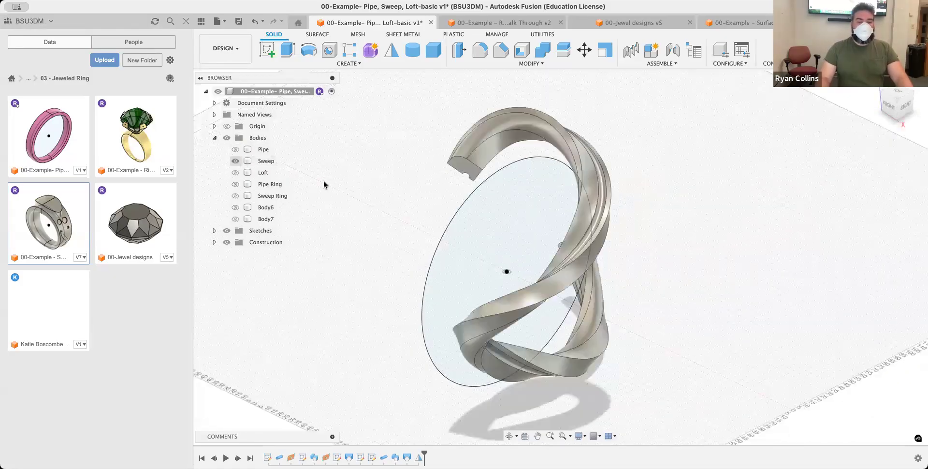
pyautogui.keyDown('shift'); pyautogui.moveTo(659, 259); pyautogui.dragTo(430, 242, button='middle'); pyautogui.keyUp('shift')
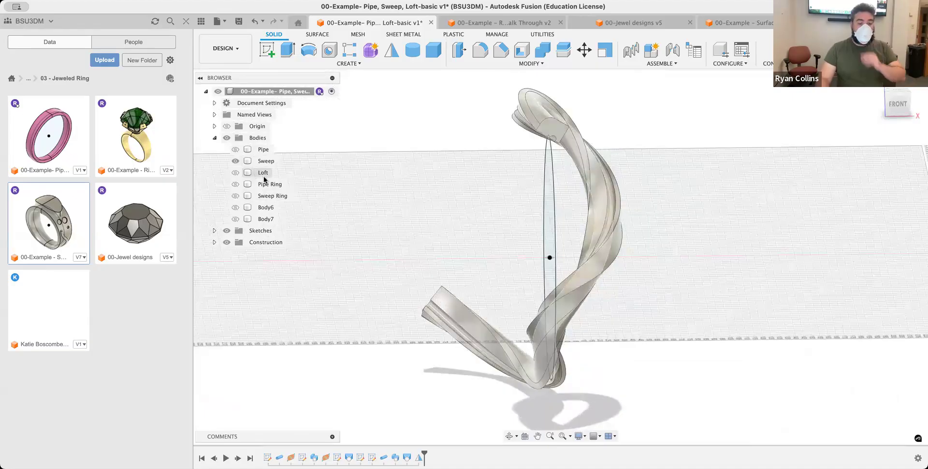
pyautogui.click(552, 141)
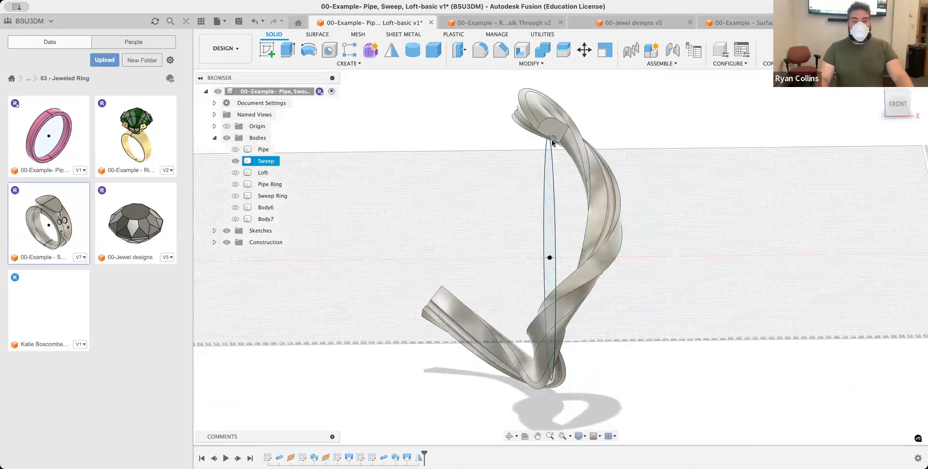
pyautogui.scroll(5, 553, 141)
pyautogui.keyDown('shift'); pyautogui.moveTo(623, 175); pyautogui.dragTo(555, 211, button='middle'); pyautogui.keyUp('shift')
pyautogui.click(529, 188)
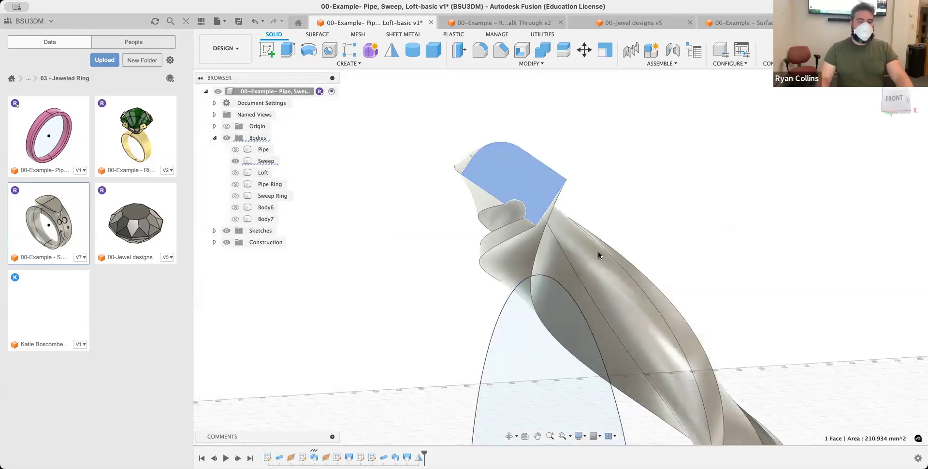
# - Edit the feature of the Sweep body, try a twist angle of 15 degrees, and discard the edit
pyautogui.scroll(-3, 599, 254)
pyautogui.keyDown('shift'); pyautogui.moveTo(599, 253); pyautogui.dragTo(445, 182, button='middle'); pyautogui.keyUp('shift')
pyautogui.rightClick(315, 457)
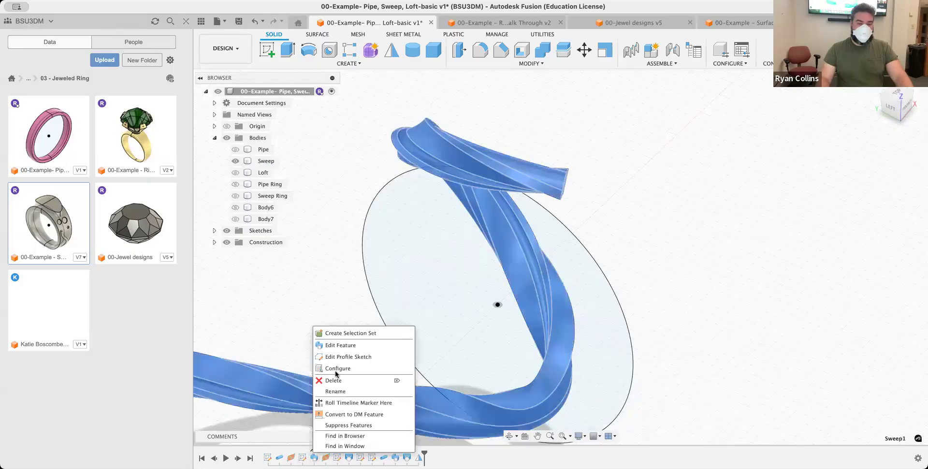
pyautogui.click(338, 345)
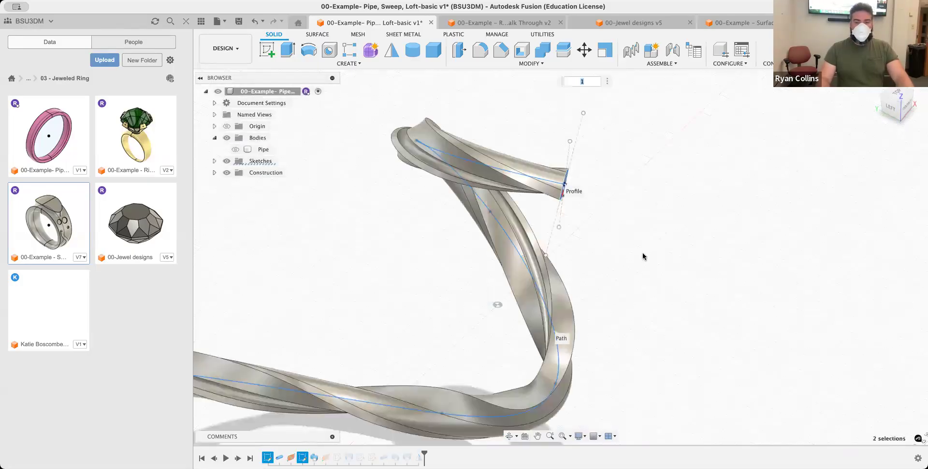
pyautogui.keyDown('shift'); pyautogui.moveTo(530, 240); pyautogui.dragTo(541, 189, button='middle'); pyautogui.keyUp('shift')
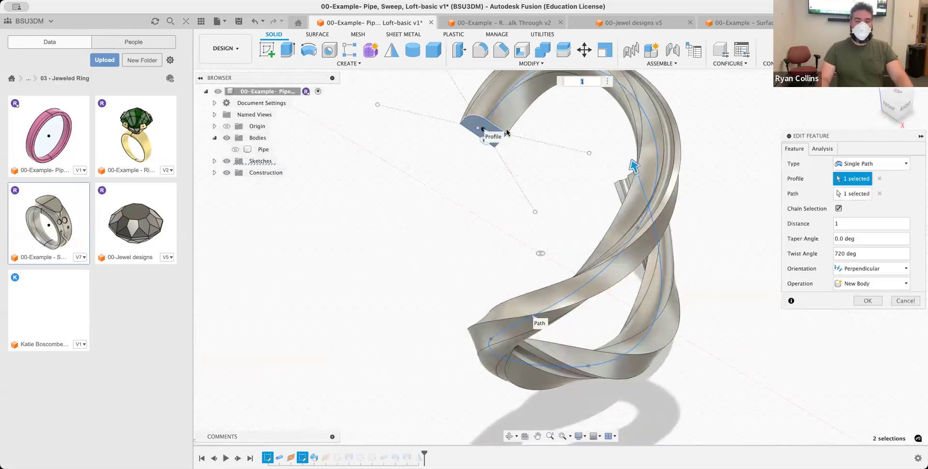
pyautogui.moveTo(563, 182); pyautogui.dragTo(458, 178, button='middle')
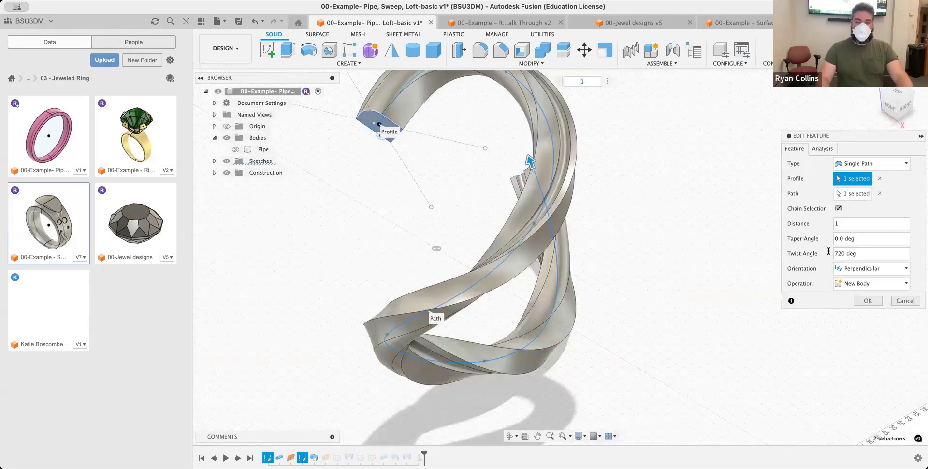
pyautogui.moveTo(863, 251); pyautogui.dragTo(833, 253)
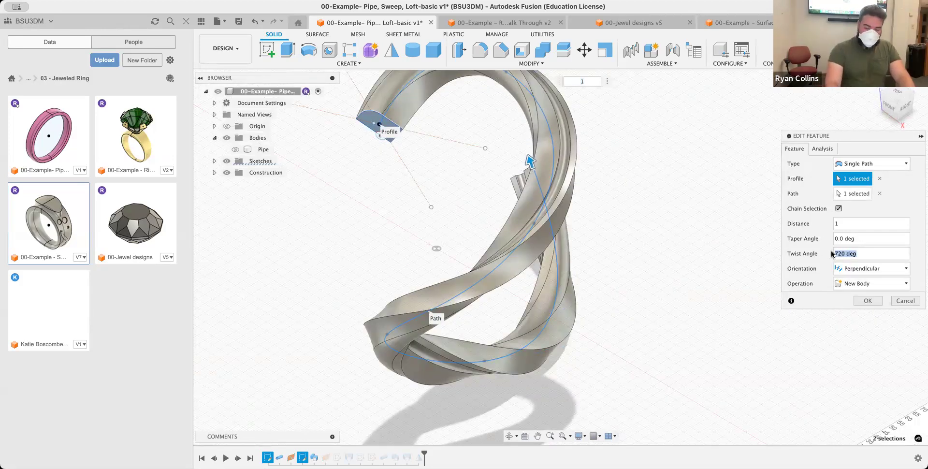
pyautogui.write('15')
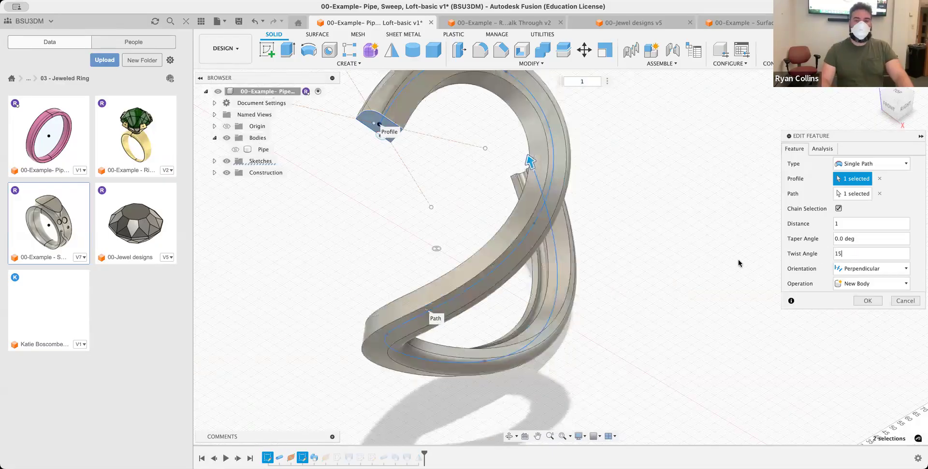
pyautogui.moveTo(599, 253)
pyautogui.keyDown('shift'); pyautogui.mouseDown(button='middle')
pyautogui.moveTo(629, 255)
pyautogui.moveTo(565, 248)
pyautogui.moveTo(597, 244)
pyautogui.mouseUp(button='middle'); pyautogui.keyUp('shift')
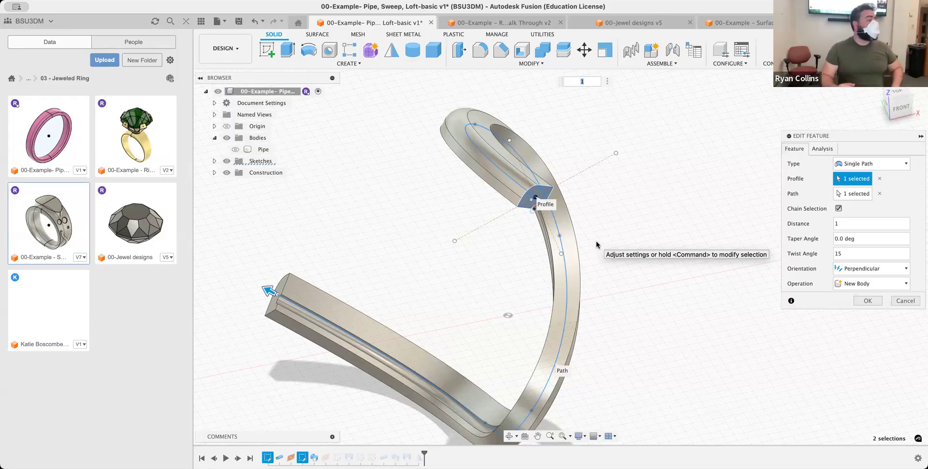
pyautogui.click(902, 301)
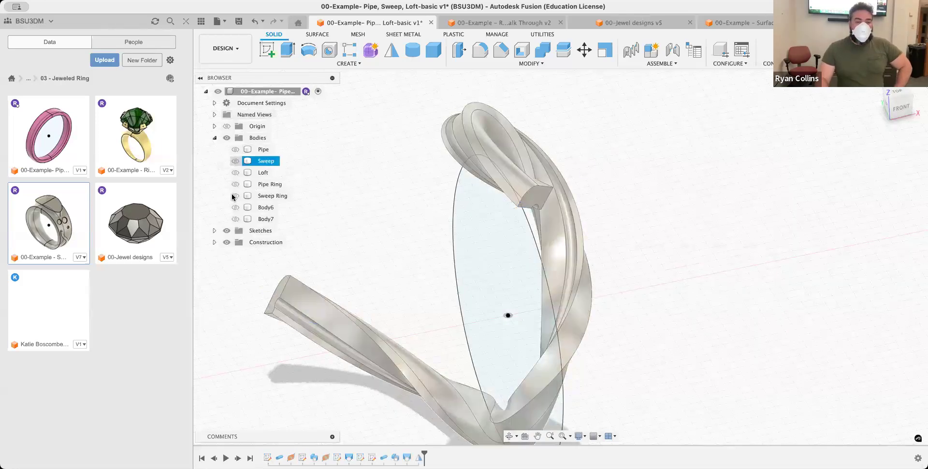
# - Compare the Sweep Ring and Pipe Ring bodies by switching their visibility, leaving only the Sweep Ring displayed
pyautogui.click(235, 195)
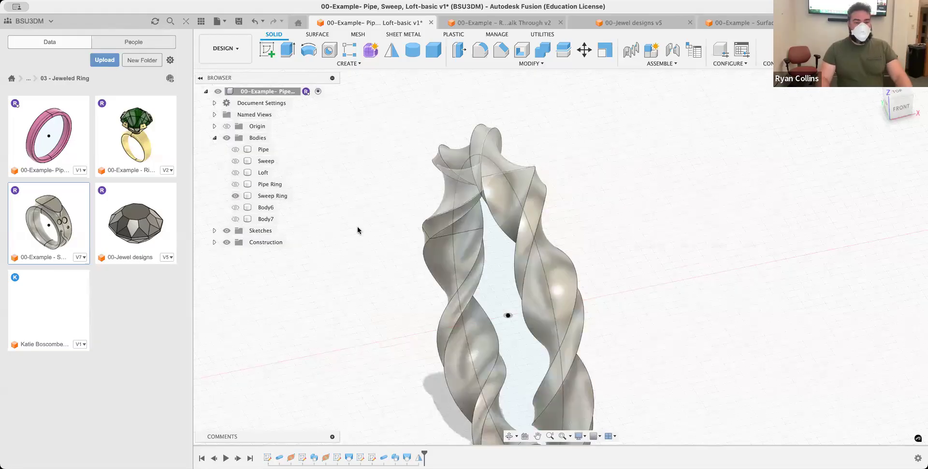
pyautogui.click(235, 184)
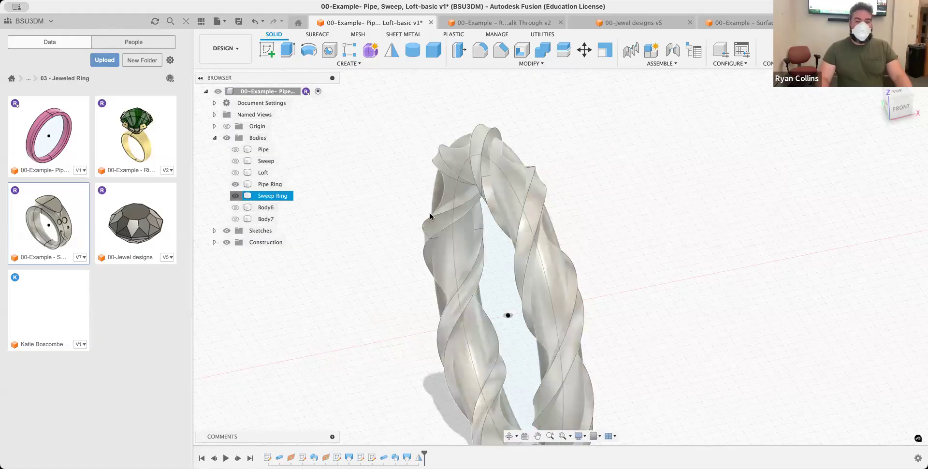
pyautogui.click(235, 196)
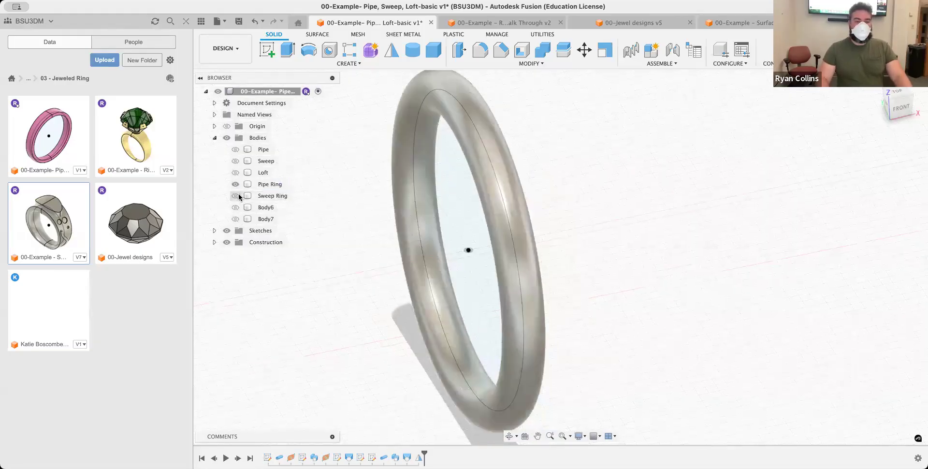
pyautogui.click(234, 196)
pyautogui.click(235, 184)
pyautogui.keyDown('shift'); pyautogui.moveTo(483, 213); pyautogui.dragTo(513, 214, button='middle'); pyautogui.keyUp('shift')
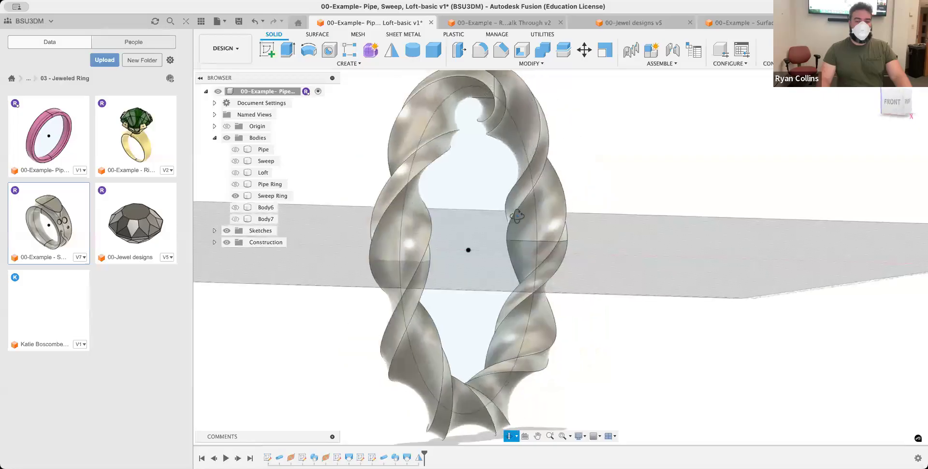
# - Display the Pipe Ring body together with the Sweep Ring body and examine how they intertwine from several sides
pyautogui.click(266, 196)
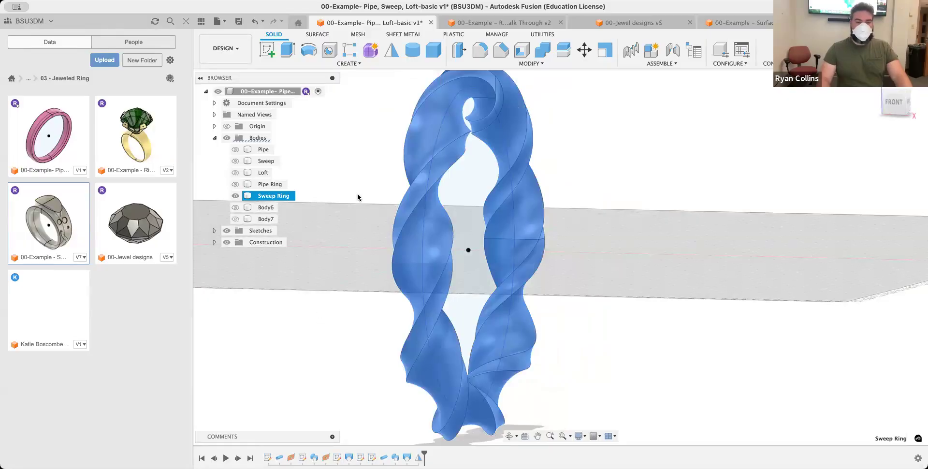
pyautogui.click(333, 178)
pyautogui.click(234, 184)
pyautogui.keyDown('shift'); pyautogui.moveTo(618, 282); pyautogui.dragTo(545, 291, button='middle'); pyautogui.keyUp('shift')
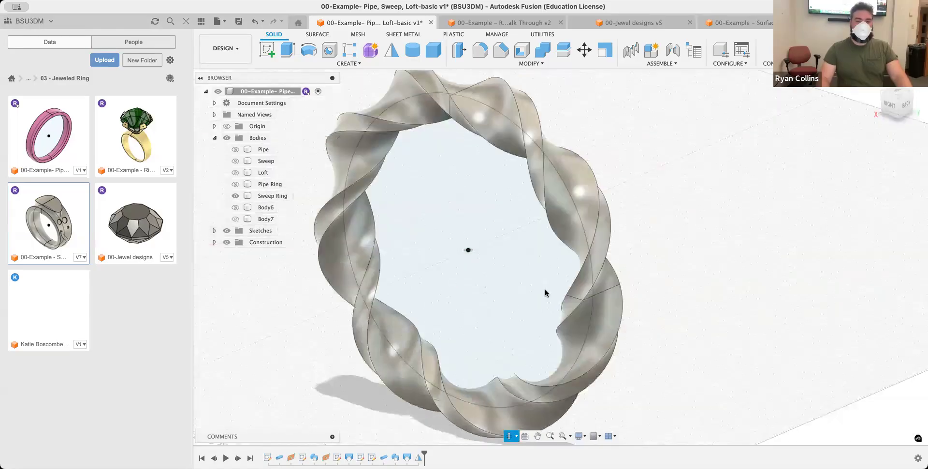
pyautogui.click(235, 184)
pyautogui.keyDown('shift'); pyautogui.moveTo(715, 259); pyautogui.dragTo(781, 217, button='middle'); pyautogui.keyUp('shift')
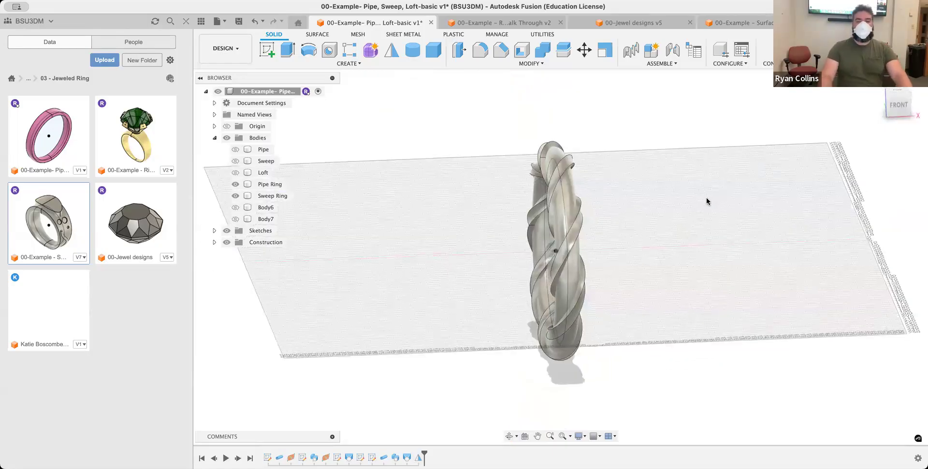
# - Hide the Pipe Ring and Sweep Ring bodies, view the Loft body on its own, and hide it again
pyautogui.click(235, 183)
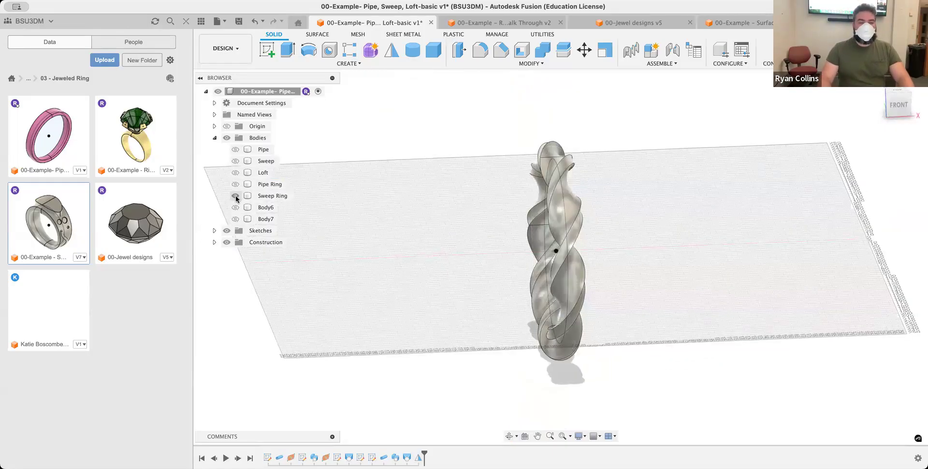
pyautogui.click(235, 196)
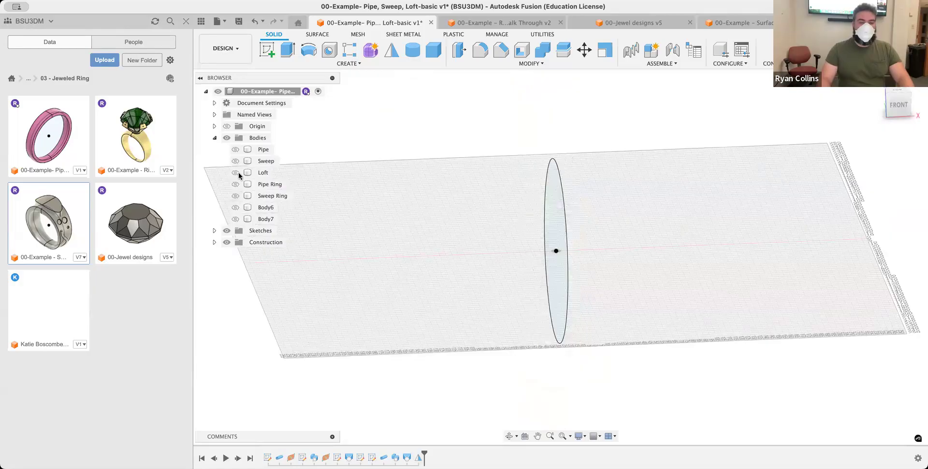
pyautogui.click(357, 63)
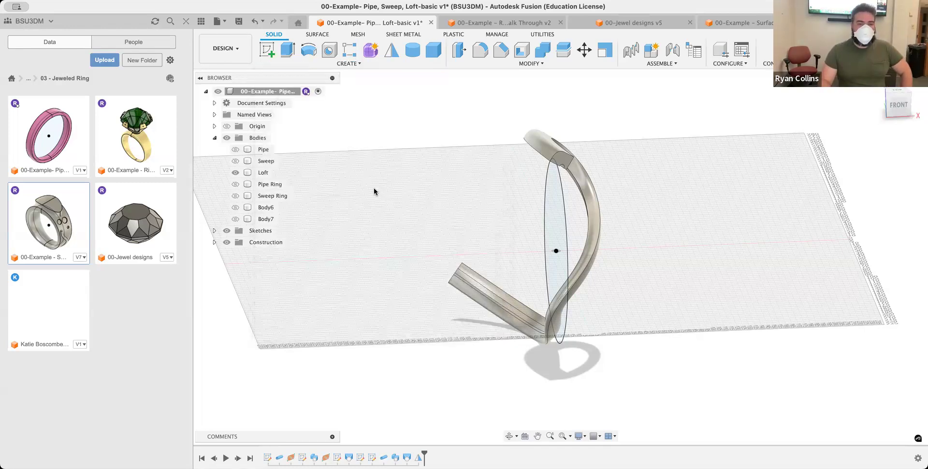
pyautogui.click(235, 173)
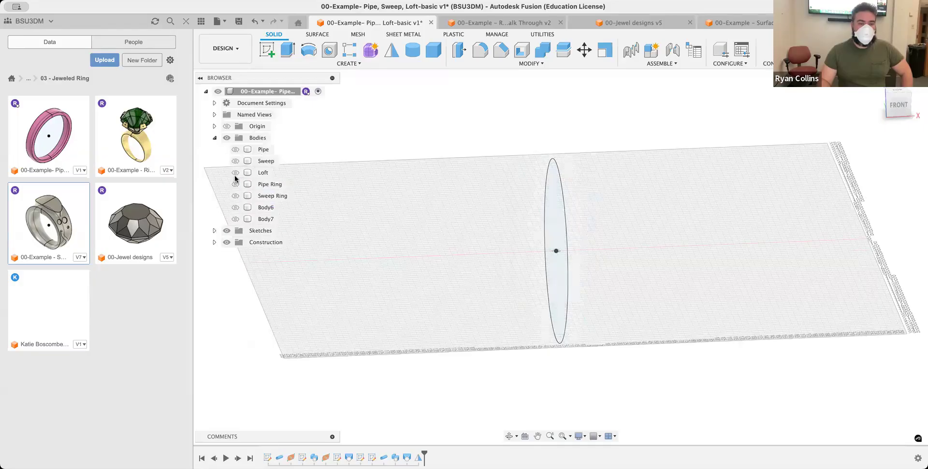
# - Show Body6, examine its rectangular and round end profiles and its arc path, and display Body7 to complete the ring
pyautogui.click(235, 208)
pyautogui.keyDown('shift'); pyautogui.moveTo(373, 262); pyautogui.dragTo(527, 253, button='middle'); pyautogui.keyUp('shift')
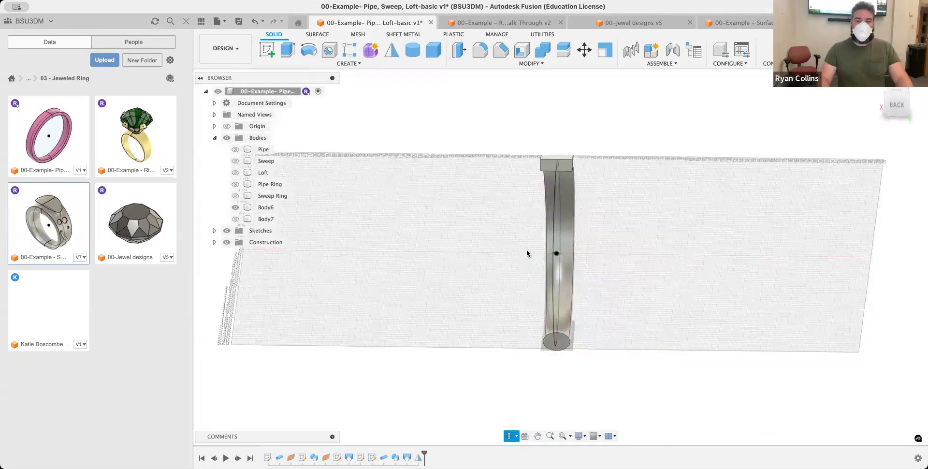
pyautogui.keyDown('shift'); pyautogui.moveTo(652, 174); pyautogui.dragTo(566, 158, button='middle'); pyautogui.keyUp('shift')
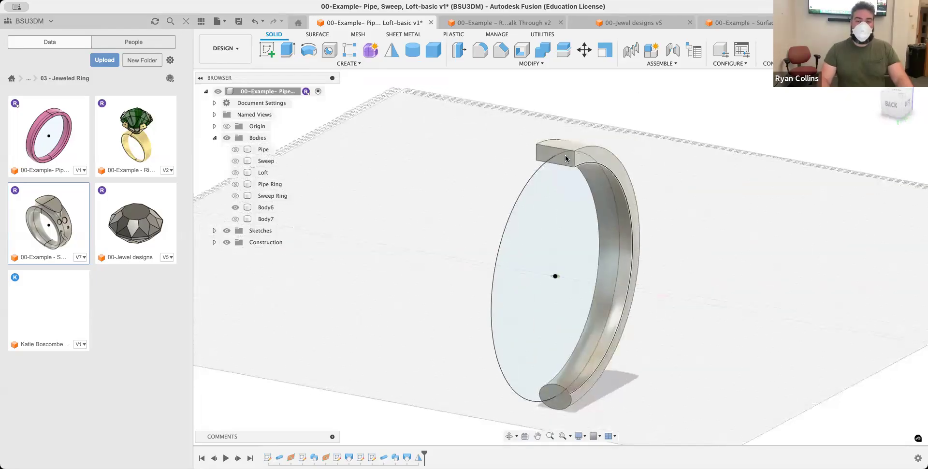
pyautogui.click(565, 158)
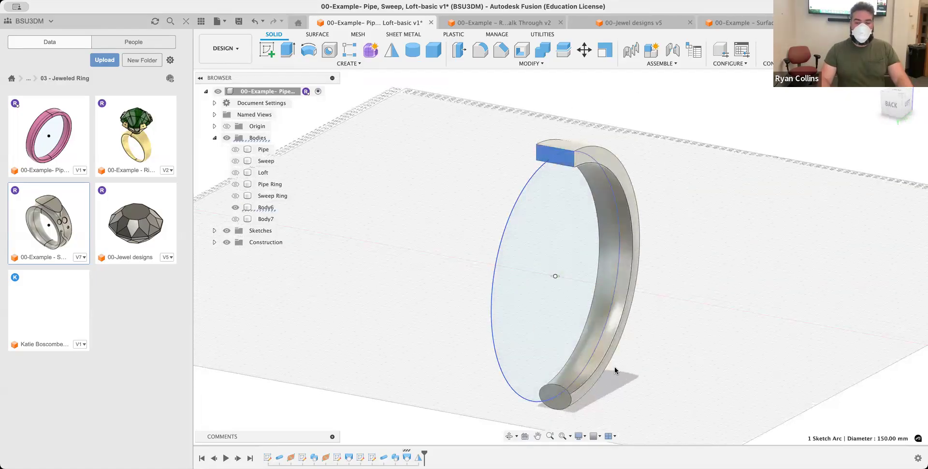
pyautogui.press('Escape')
pyautogui.keyDown('shift'); pyautogui.moveTo(716, 285); pyautogui.dragTo(719, 245, button='middle'); pyautogui.keyUp('shift')
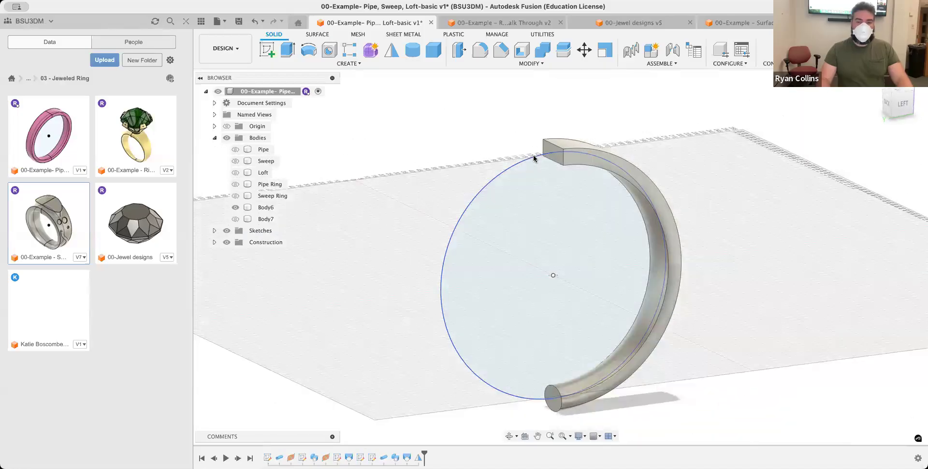
pyautogui.click(534, 158)
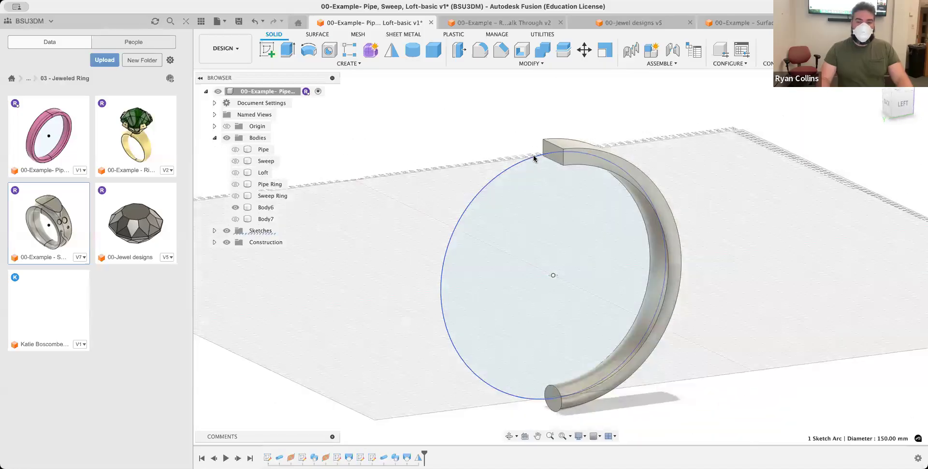
pyautogui.click(236, 220)
pyautogui.moveTo(800, 271)
pyautogui.keyDown('shift'); pyautogui.mouseDown(button='middle')
pyautogui.moveTo(770, 282)
pyautogui.moveTo(680, 271)
pyautogui.moveTo(805, 276)
pyautogui.mouseUp(button='middle'); pyautogui.keyUp('shift')
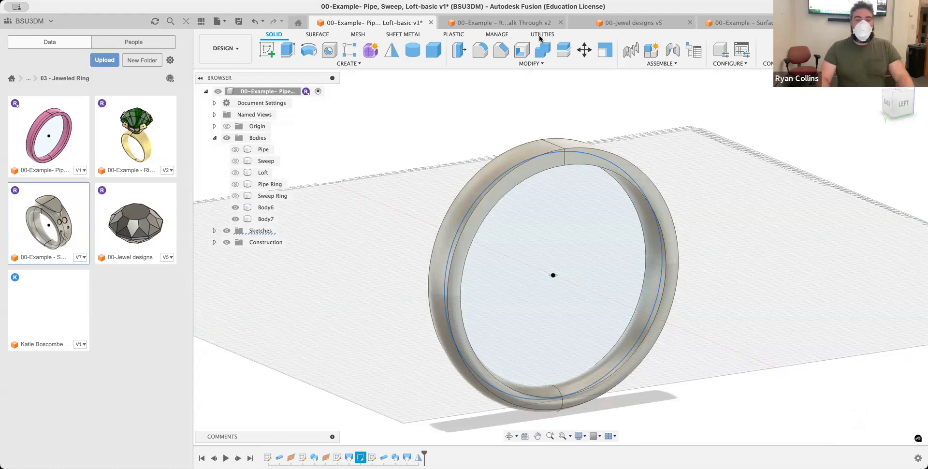
# - Review the finished ring in the Ring Walk Through design and the faceted jewel in the Jewel designs file, including its top view
pyautogui.click(523, 23)
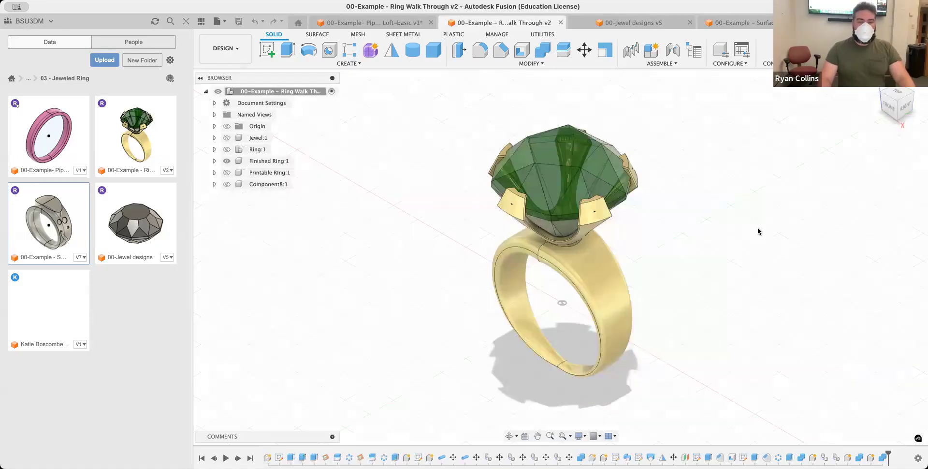
pyautogui.keyDown('shift'); pyautogui.moveTo(696, 239); pyautogui.dragTo(723, 257, button='middle'); pyautogui.keyUp('shift')
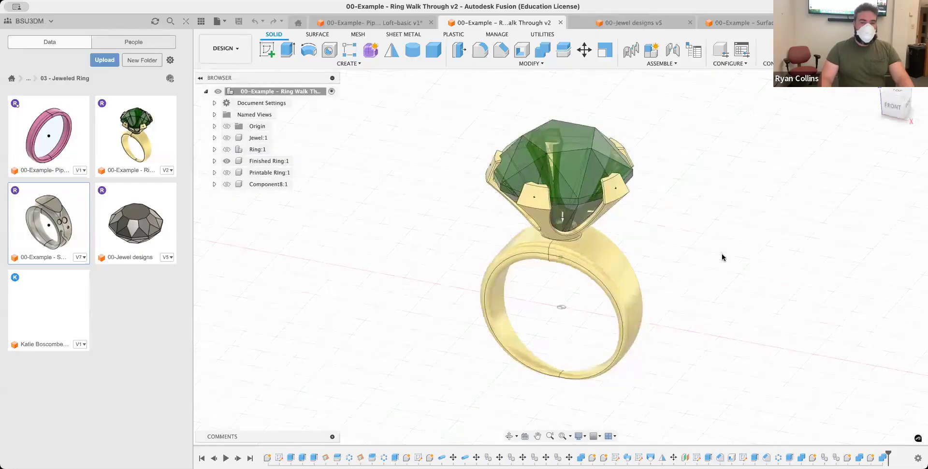
pyautogui.click(631, 23)
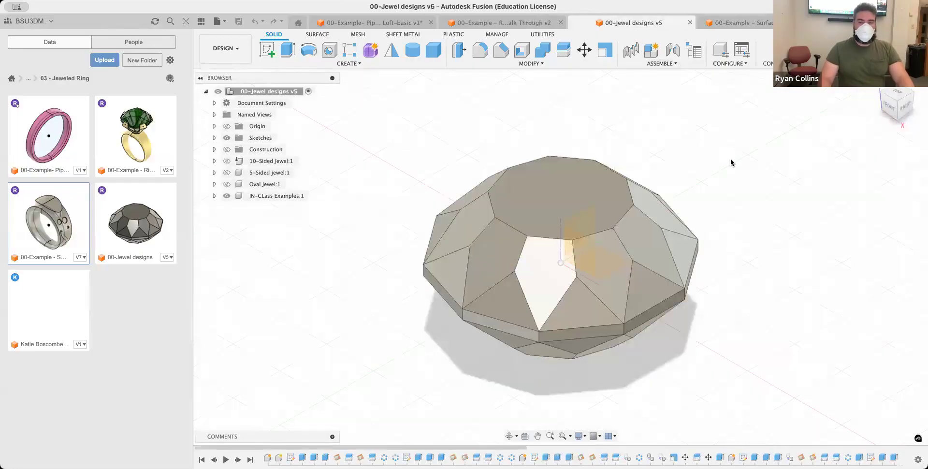
pyautogui.moveTo(749, 225)
pyautogui.keyDown('shift'); pyautogui.mouseDown(button='middle')
pyautogui.moveTo(700, 218)
pyautogui.moveTo(756, 233)
pyautogui.mouseUp(button='middle'); pyautogui.keyUp('shift')
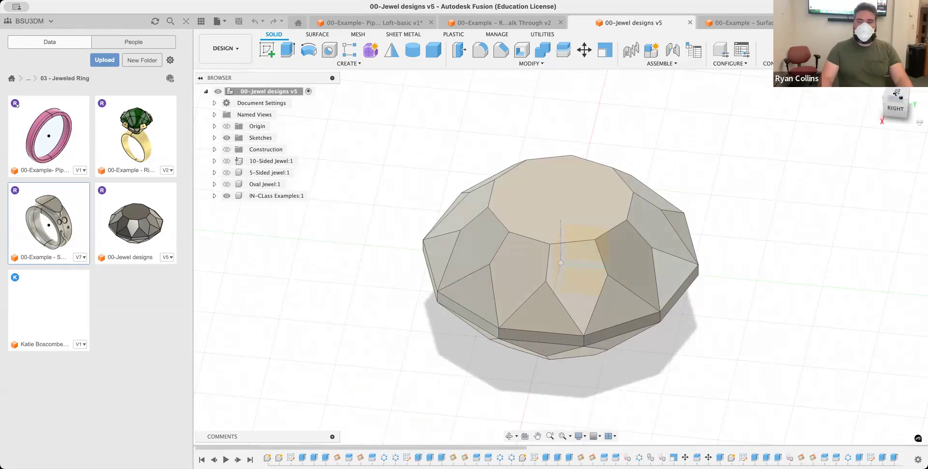
pyautogui.click(893, 113)
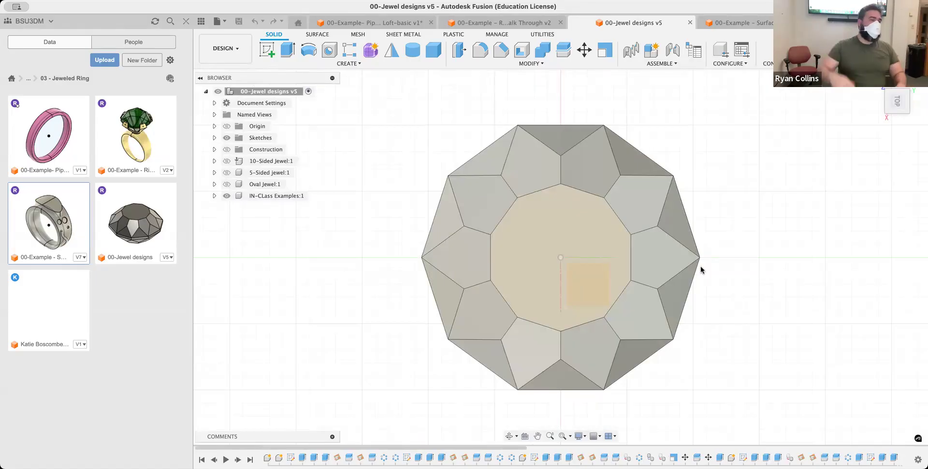
# - Look over the available construction plane types, such as Plane Through Three Points, and return the jewel to its home view
pyautogui.click(766, 64)
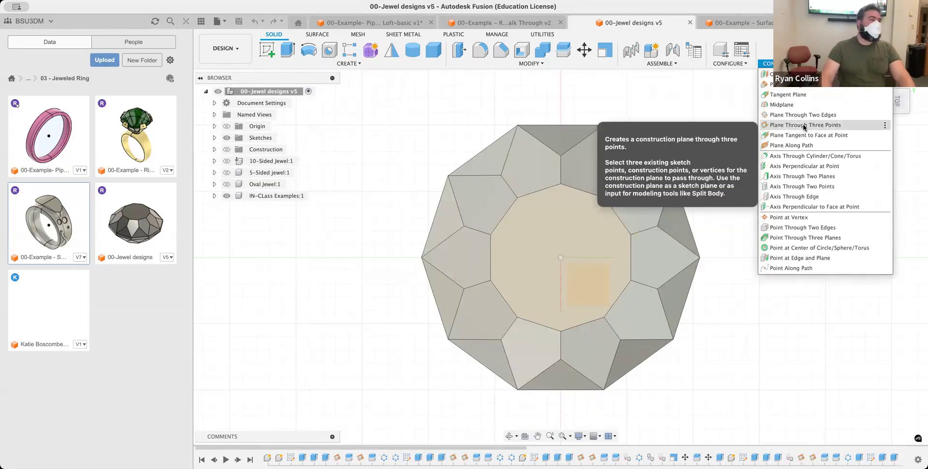
pyautogui.click(691, 112)
pyautogui.click(883, 88)
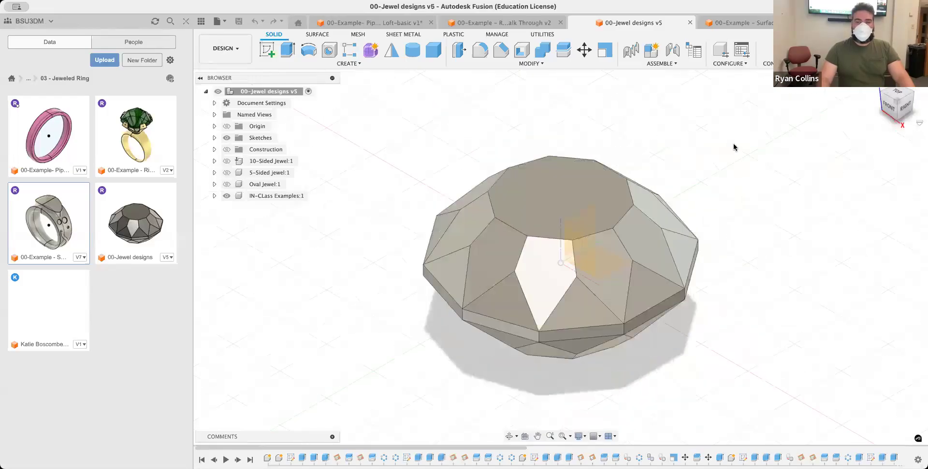
# - Examine the ring with raised and cut details in the Surface Features design and return to the Jewel designs file
pyautogui.click(737, 23)
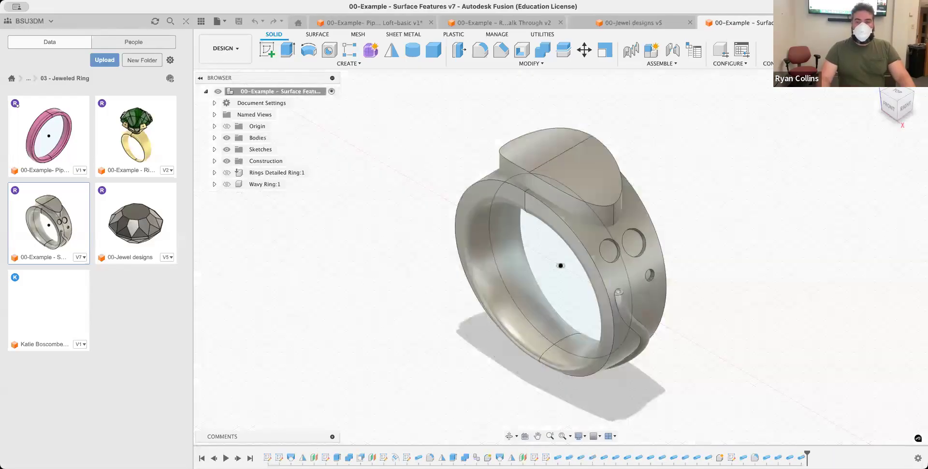
pyautogui.keyDown('shift'); pyautogui.moveTo(719, 167); pyautogui.dragTo(799, 172, button='middle'); pyautogui.keyUp('shift')
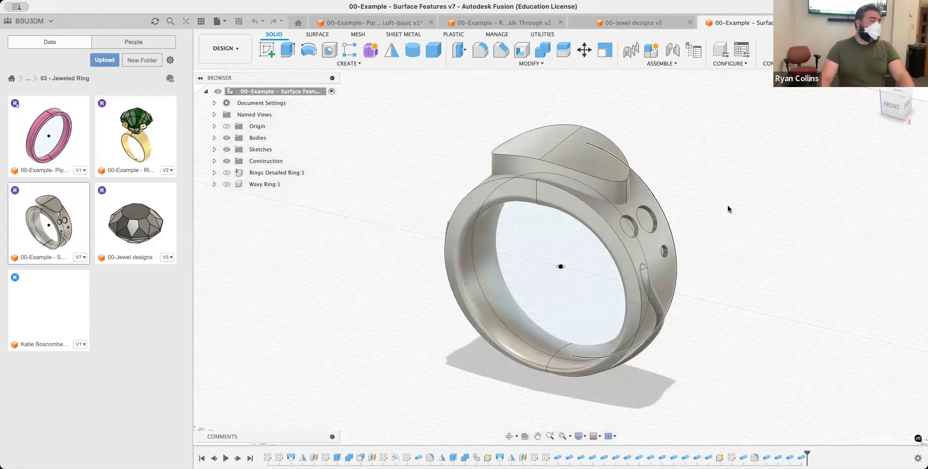
pyautogui.click(652, 25)
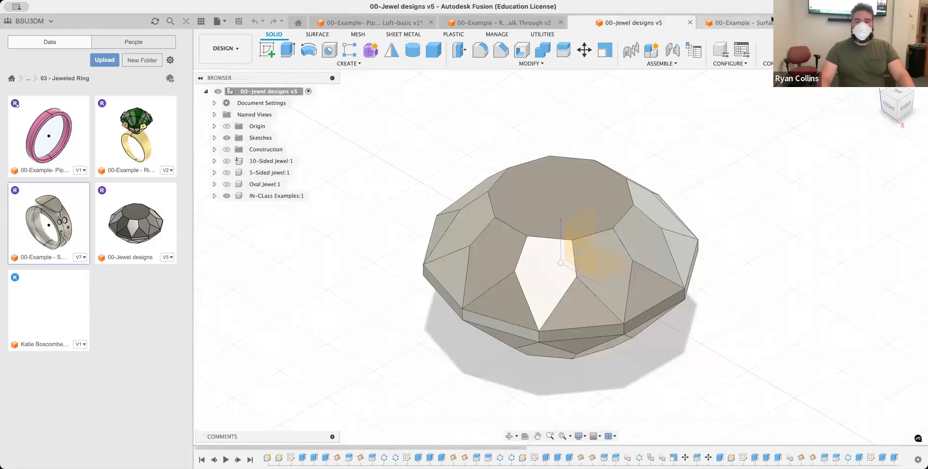
# - Create a new design, hide the data panel, and save it as "00 - Pipe, Sweep, Loft examples" in the 03 - Jeweled Ring folder
pyautogui.click(835, 22)
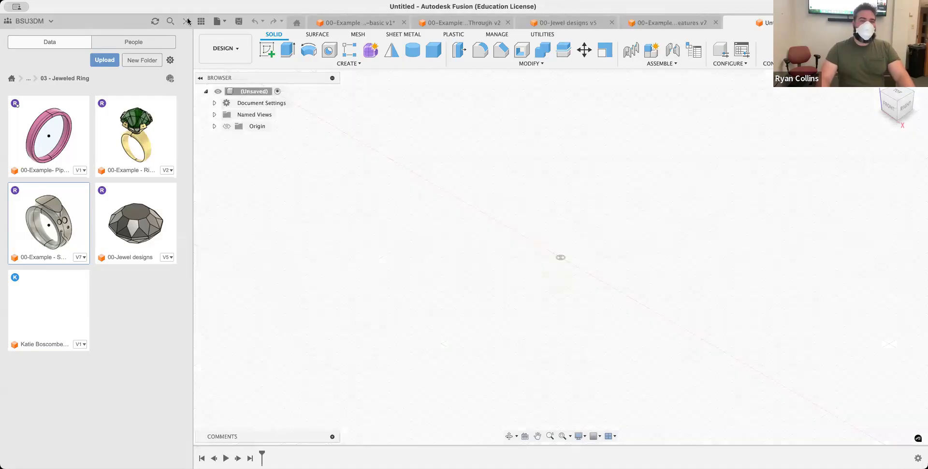
pyautogui.click(185, 20)
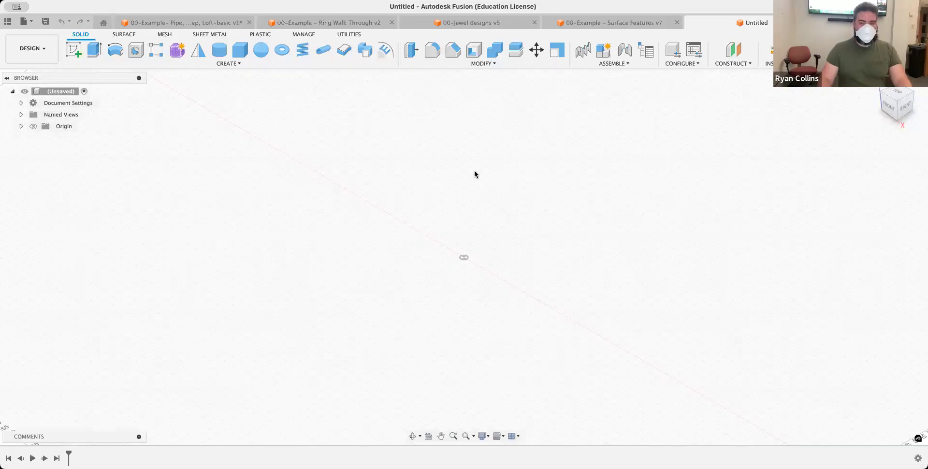
pyautogui.press('super+s')
pyautogui.write('00')
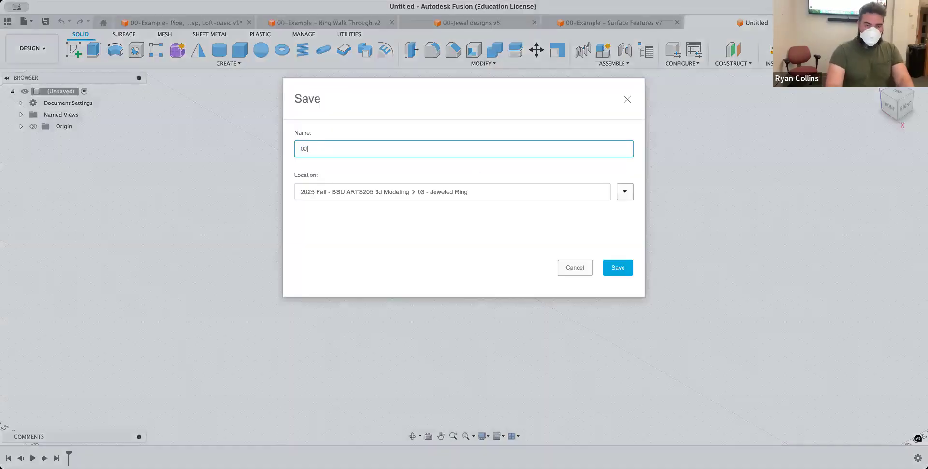
pyautogui.write(' - Pip')
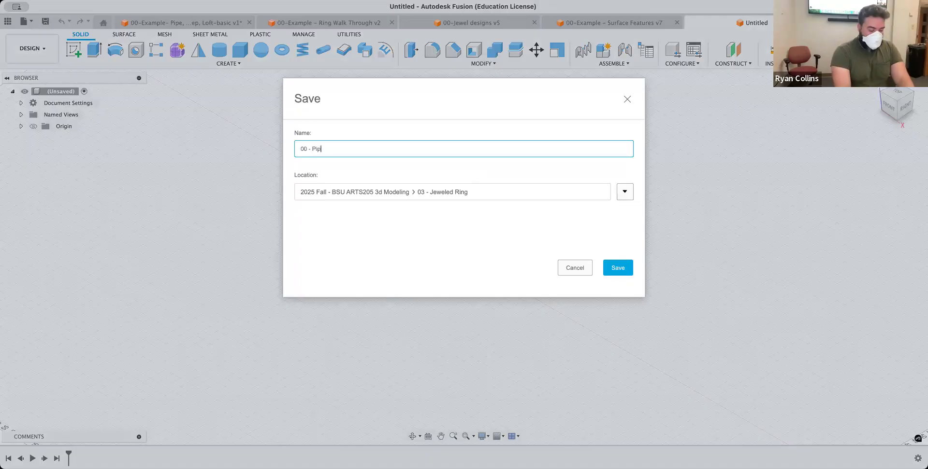
pyautogui.write('e, Sweep, Loft ex')
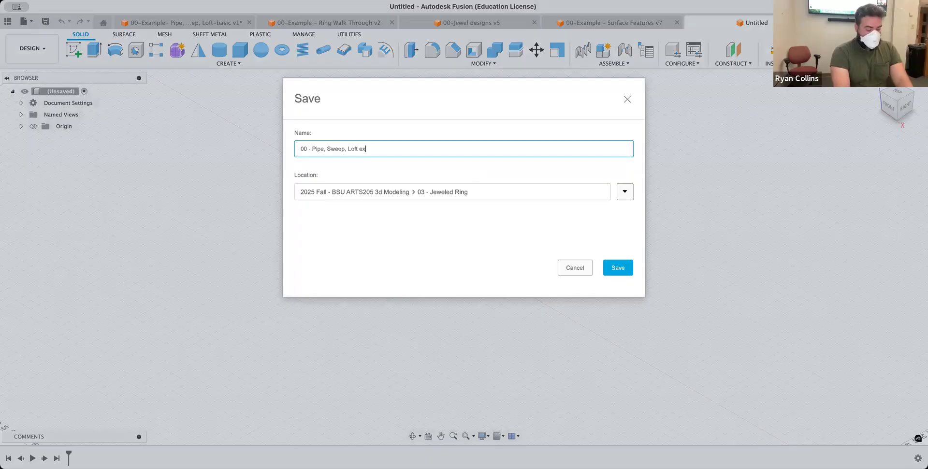
pyautogui.write('amples')
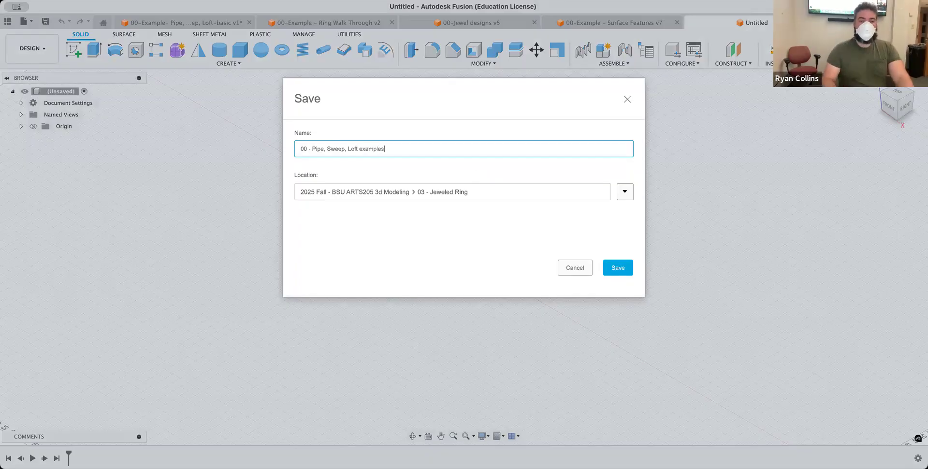
pyautogui.press('Return')
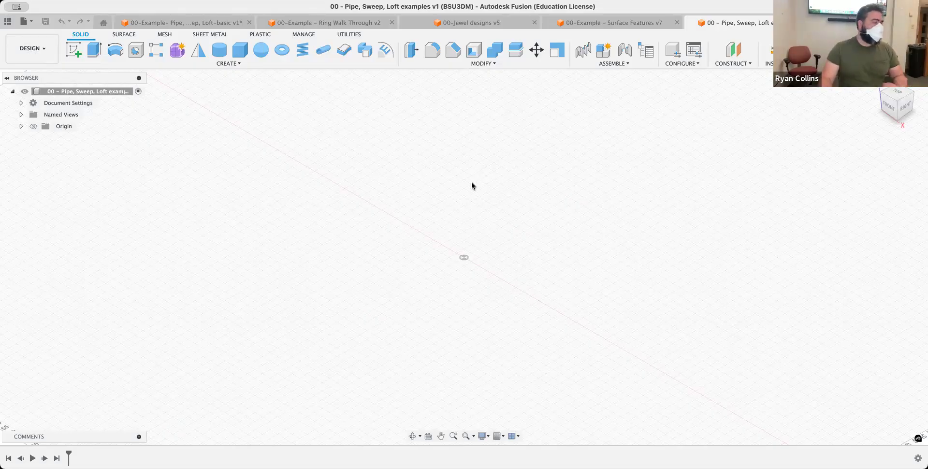
# - Sketch a 100 mm diameter circle centred on the origin of the front plane and finish the sketch
pyautogui.click(75, 52)
pyautogui.click(489, 255)
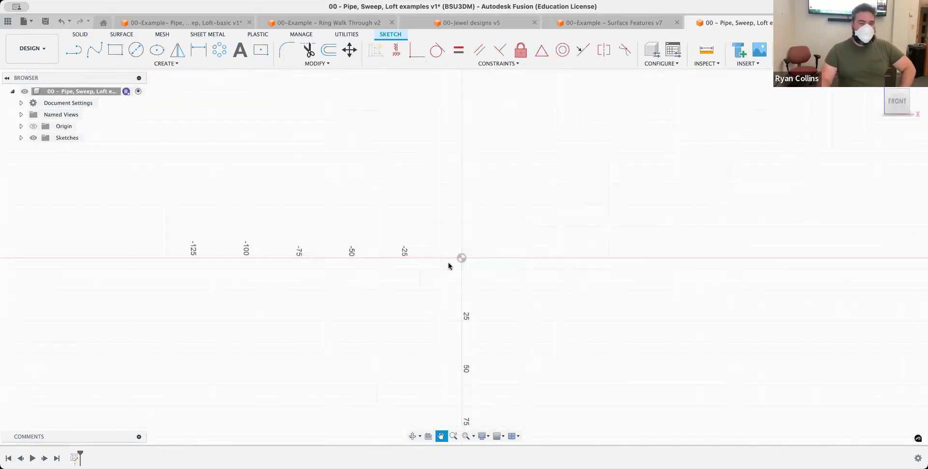
pyautogui.click(136, 50)
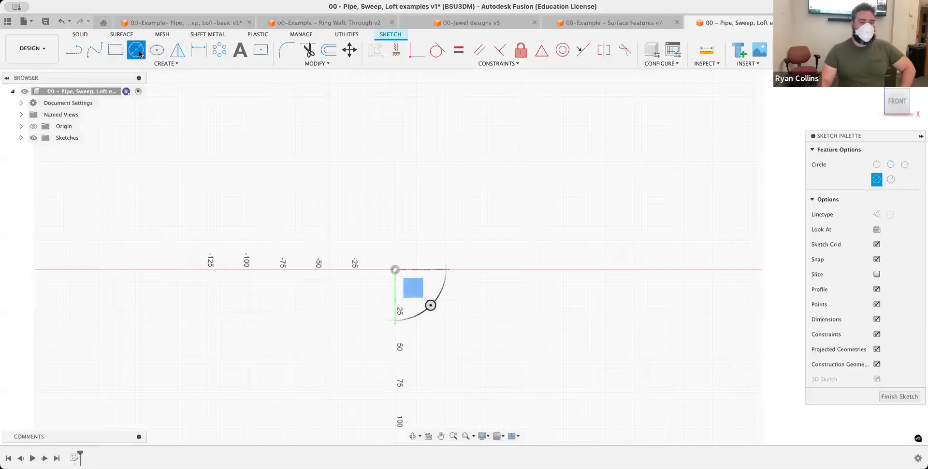
pyautogui.click(395, 269)
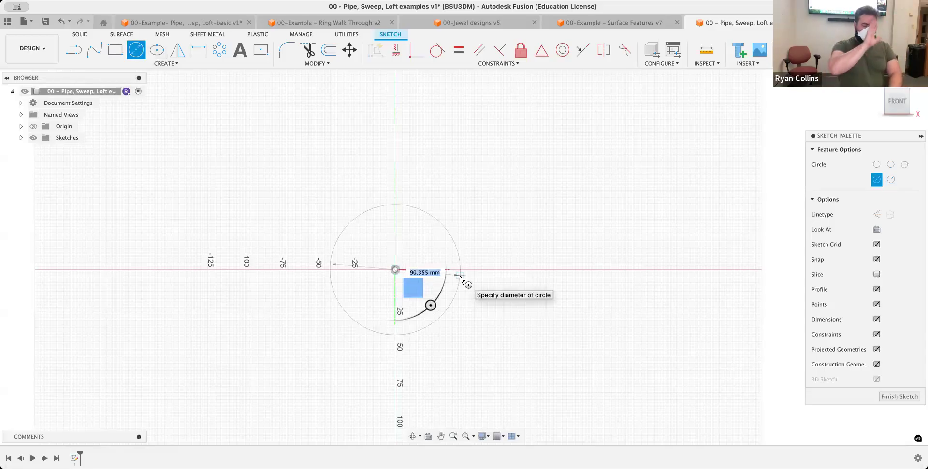
pyautogui.write('100')
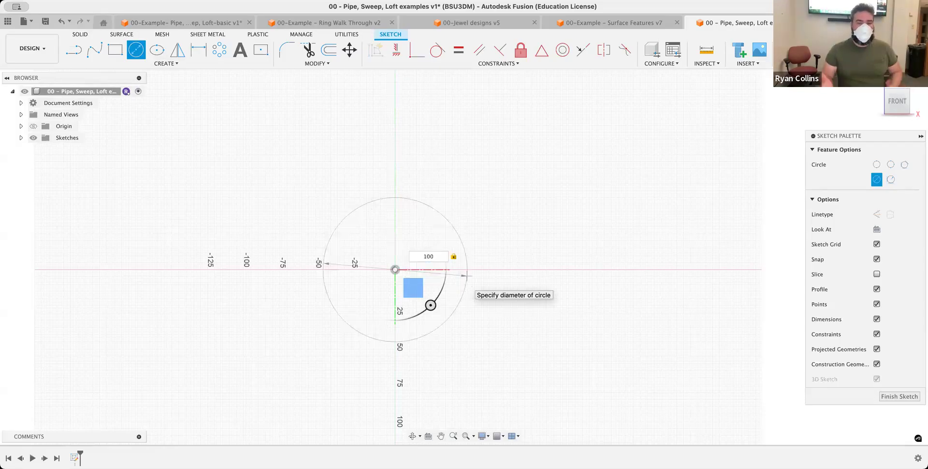
pyautogui.press('Return')
pyautogui.press('Escape')
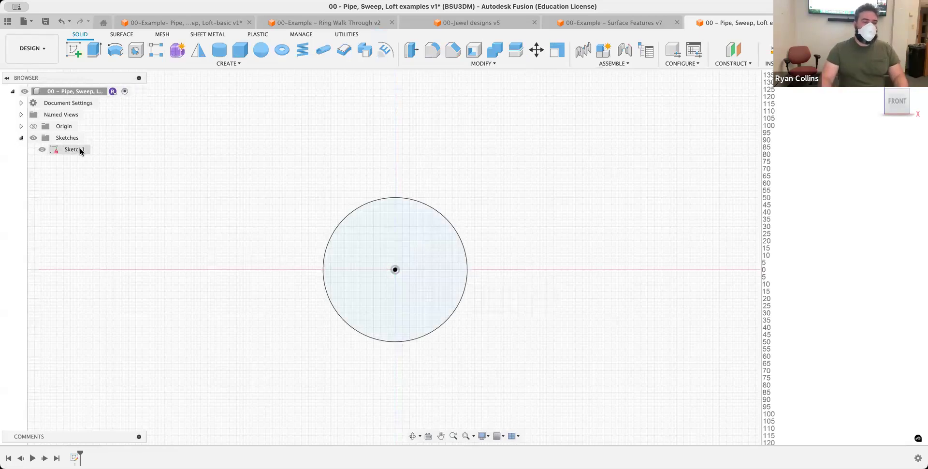
# - Rename the ring circle sketch to "Profile Circle"
pyautogui.doubleClick(77, 149)
pyautogui.write('Profile Circle')
pyautogui.press('Return')
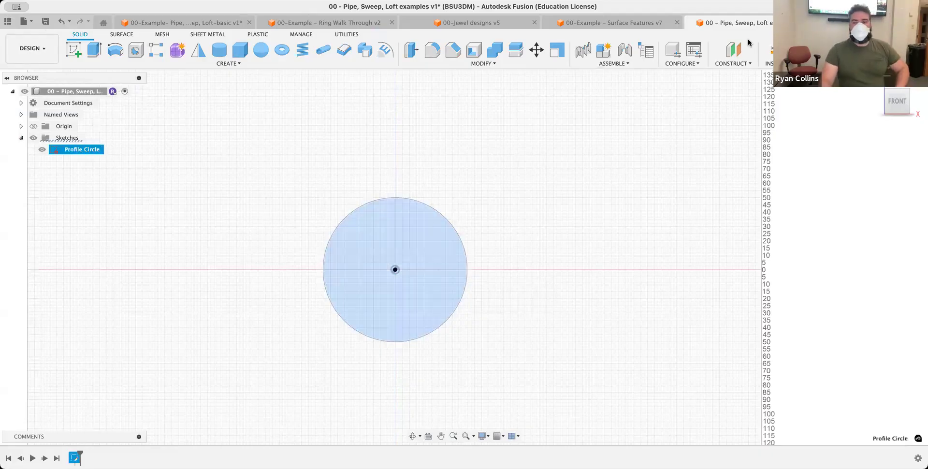
# - Create a solid circular pipe along the profile circle as a new body, with a 15 mm section size
pyautogui.click(876, 82)
pyautogui.click(623, 151)
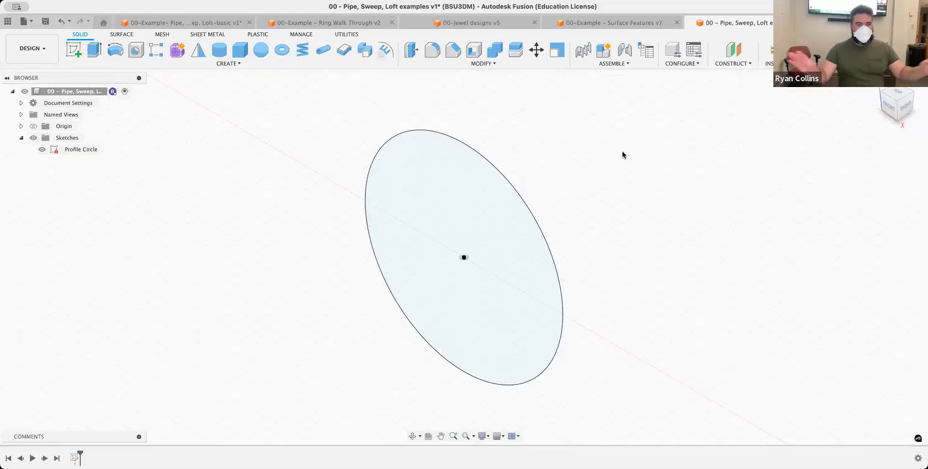
pyautogui.click(324, 50)
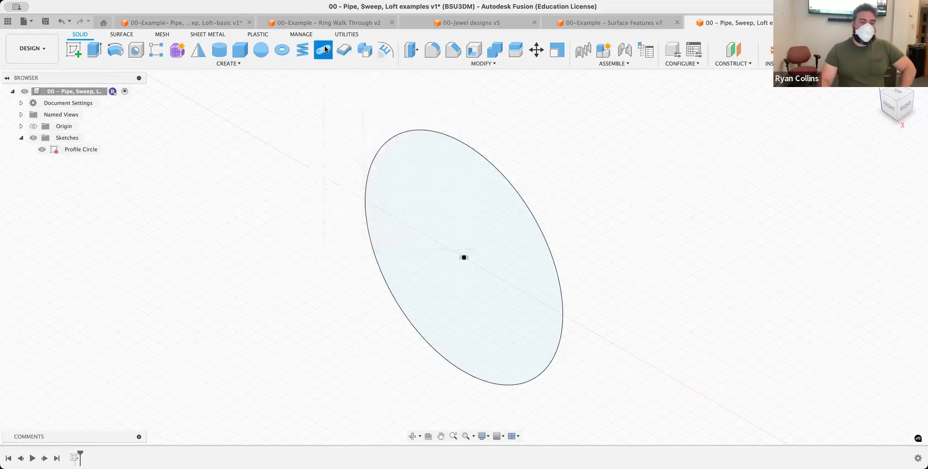
pyautogui.click(510, 189)
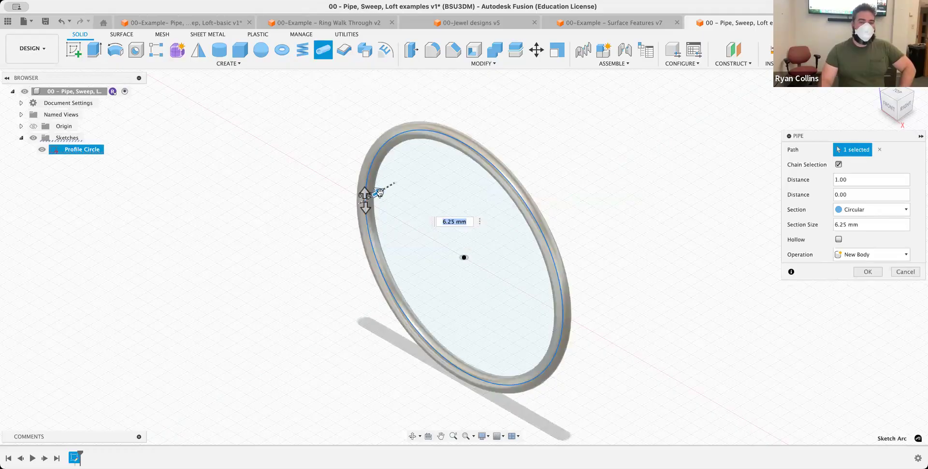
pyautogui.moveTo(380, 193); pyautogui.dragTo(391, 193)
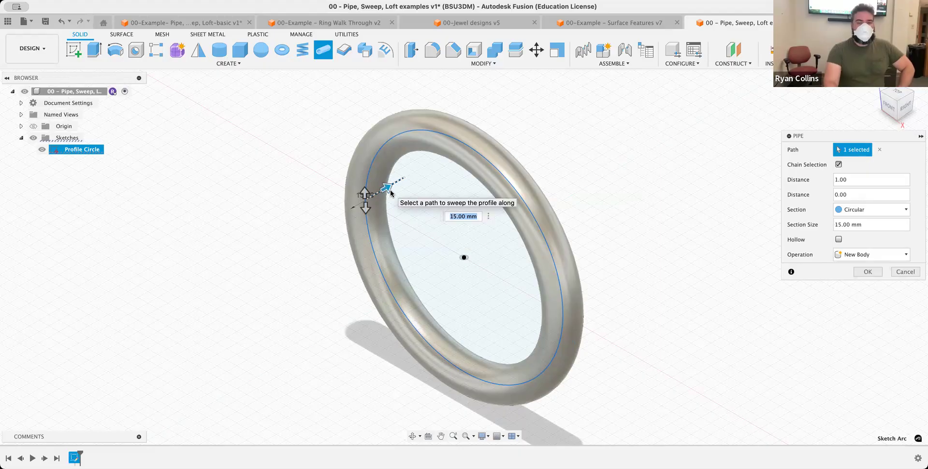
pyautogui.press('Return')
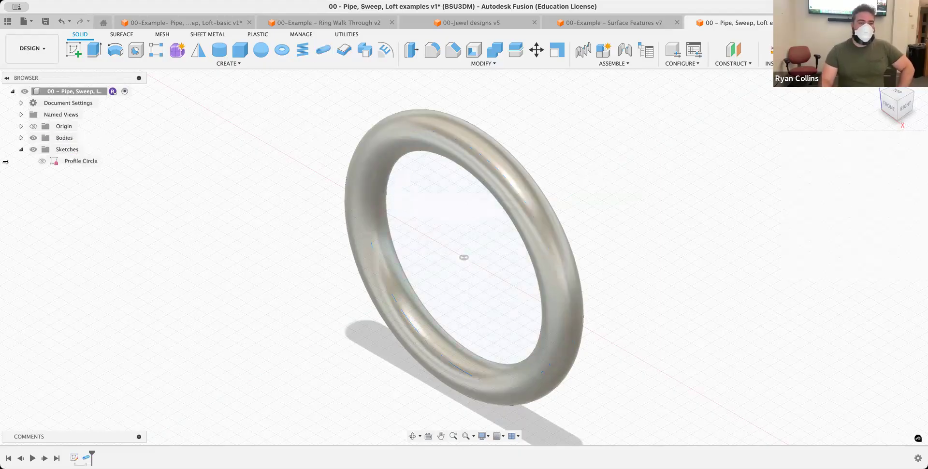
# - Rename the new body to "Pipe", hide it, and show the Profile Circle sketch again
pyautogui.click(21, 137)
pyautogui.doubleClick(76, 152)
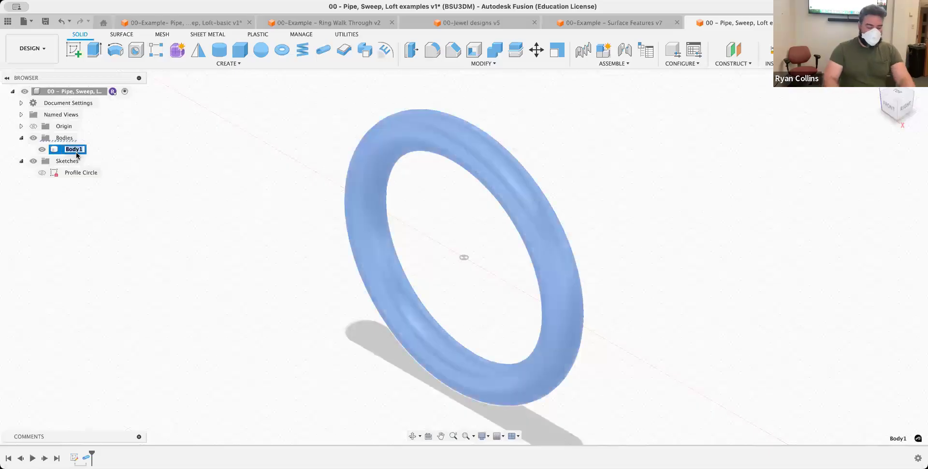
pyautogui.write('Pipe')
pyautogui.press('Return')
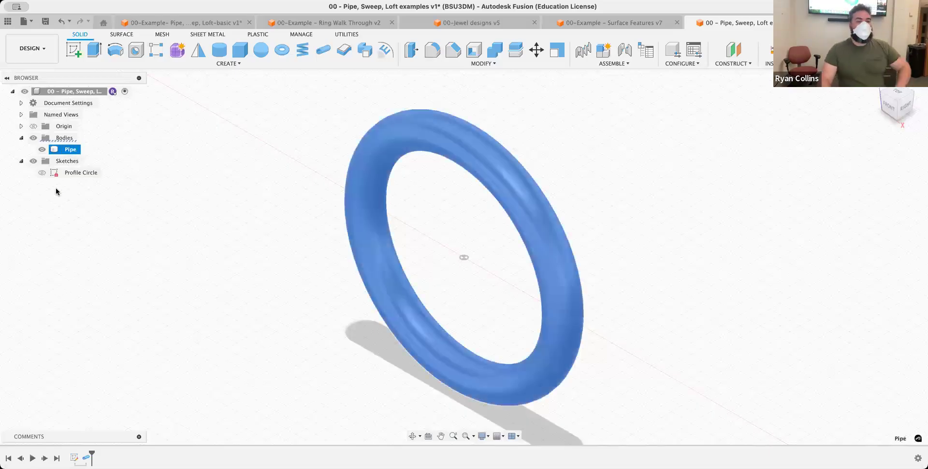
pyautogui.click(43, 150)
pyautogui.click(42, 172)
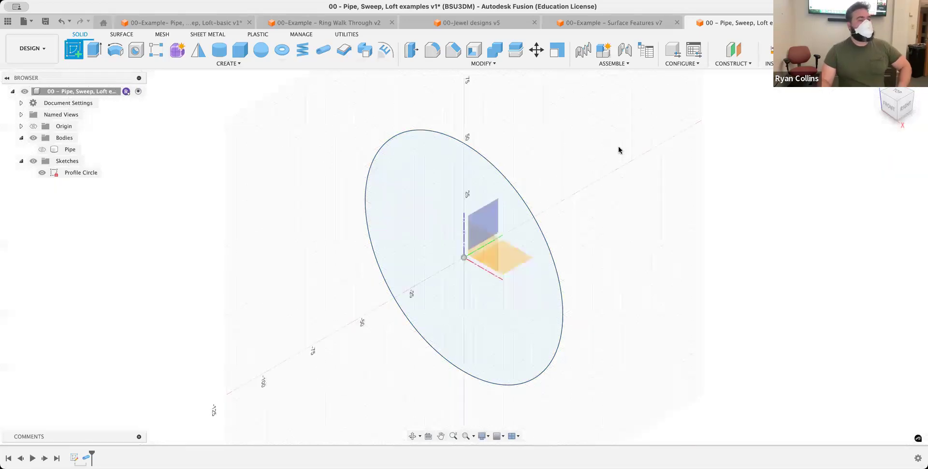
# - Start a new sketch on the right origin plane, perpendicular to the profile circle
pyautogui.keyDown('shift'); pyautogui.moveTo(668, 196); pyautogui.dragTo(648, 204, button='middle'); pyautogui.keyUp('shift')
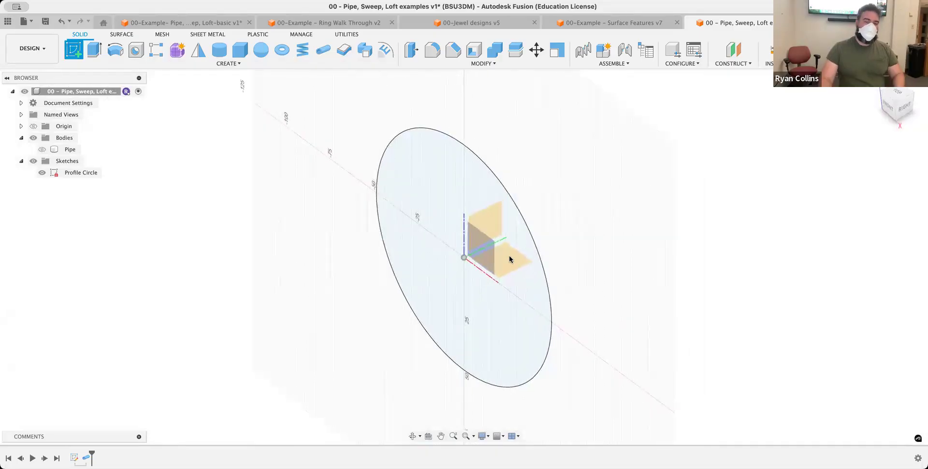
pyautogui.click(494, 283)
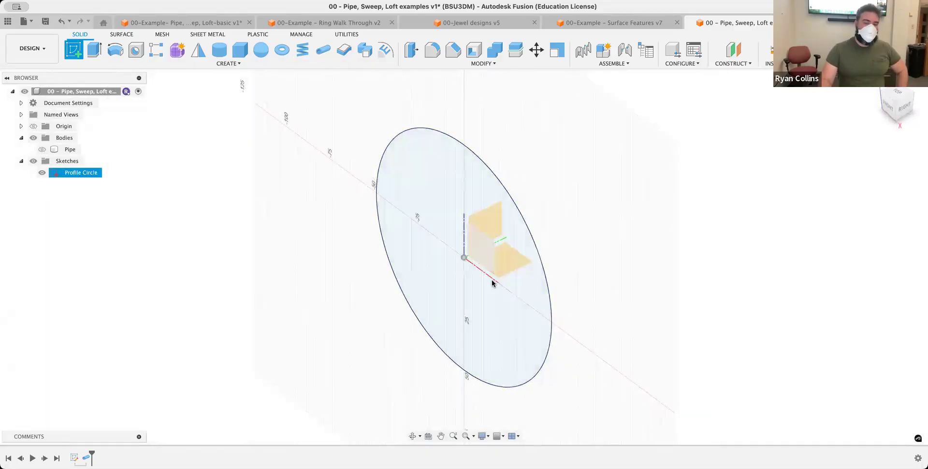
pyautogui.click(647, 236)
pyautogui.moveTo(628, 235)
pyautogui.keyDown('shift'); pyautogui.mouseDown(button='middle')
pyautogui.moveTo(605, 231)
pyautogui.moveTo(575, 251)
pyautogui.mouseUp(button='middle'); pyautogui.keyUp('shift')
pyautogui.press('s')
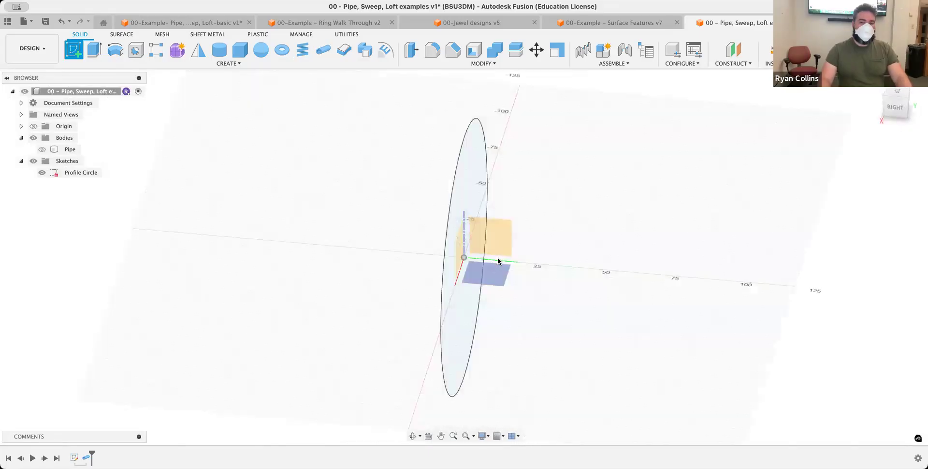
pyautogui.click(493, 235)
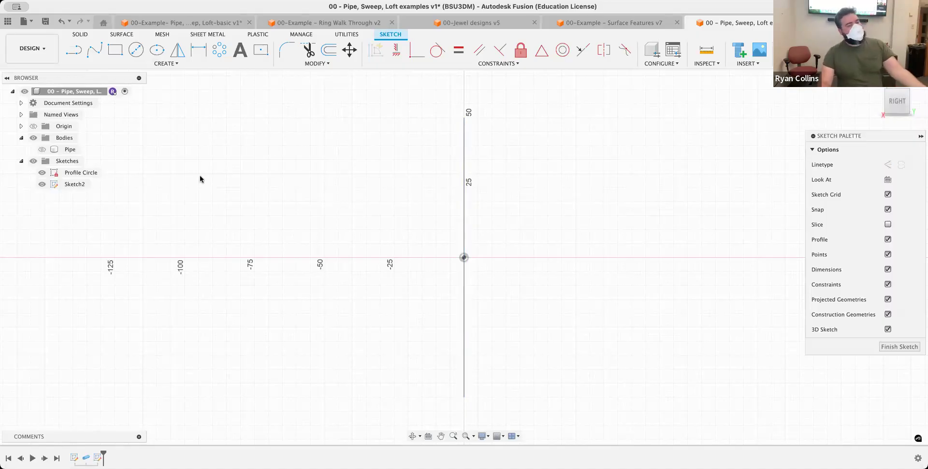
# - Project the profile circle into the new sketch with the projection link kept on
pyautogui.click(175, 64)
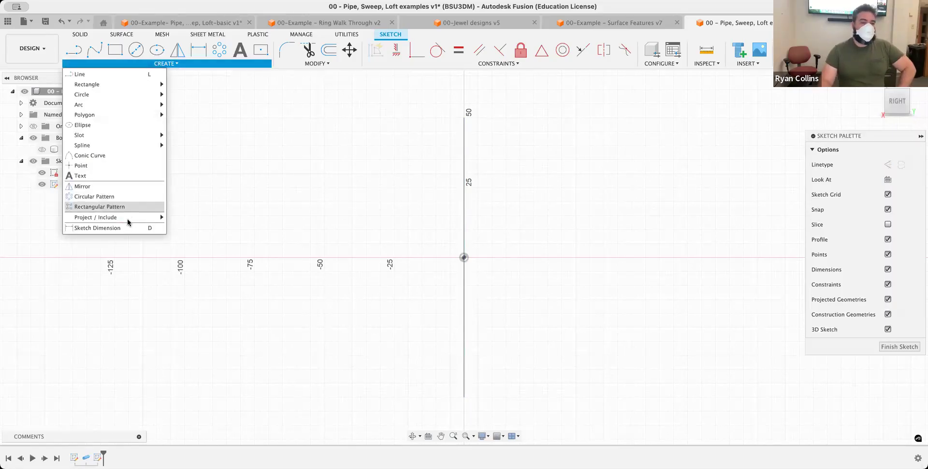
pyautogui.moveTo(127, 218)
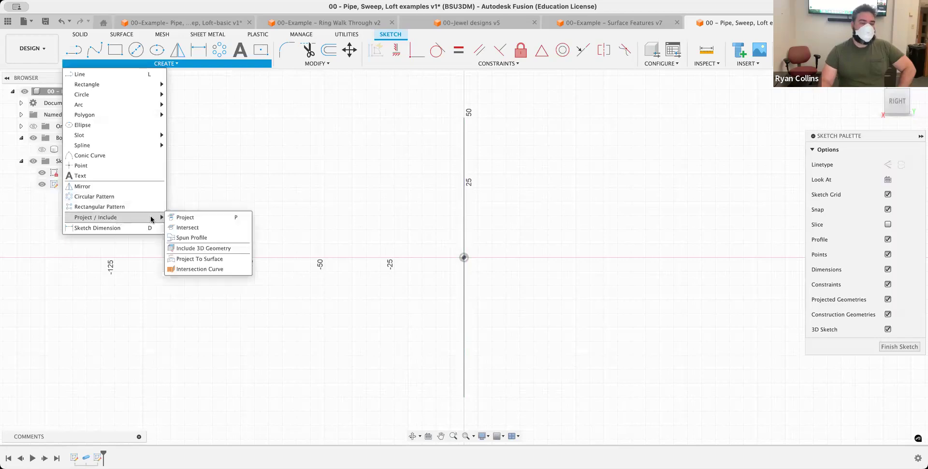
pyautogui.press('p')
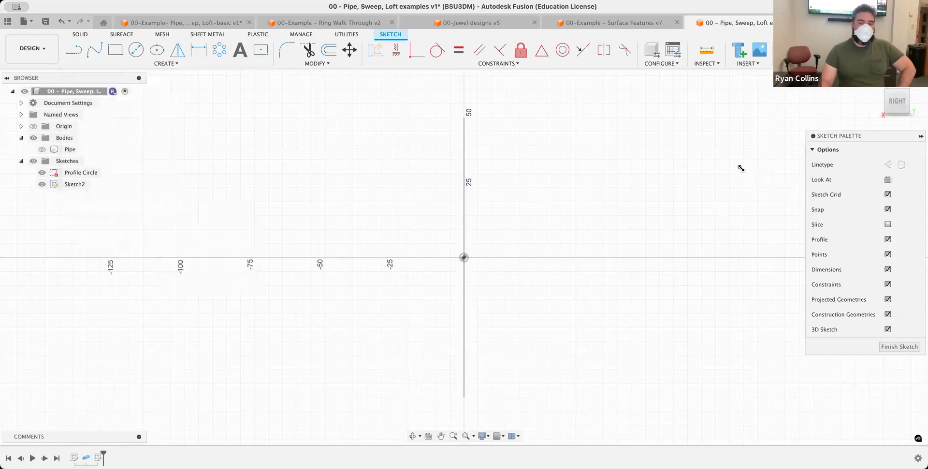
pyautogui.click(463, 168)
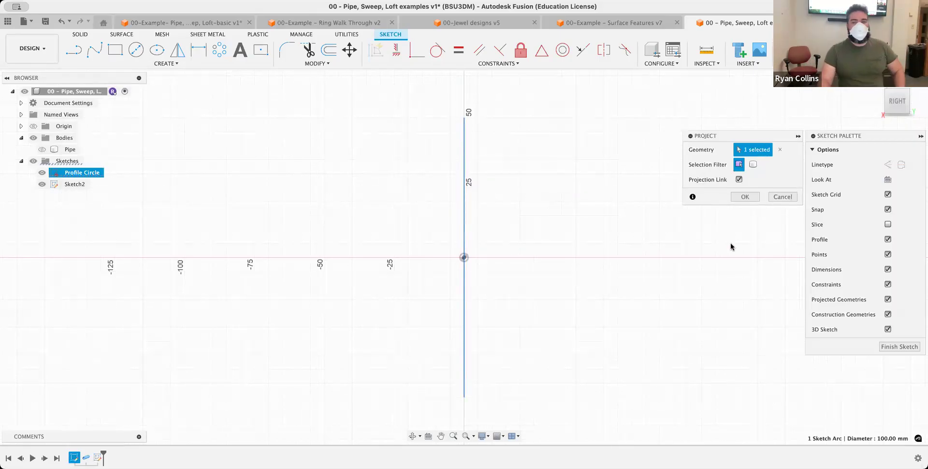
# - Temporarily hide the Profile Circle sketch to examine the projected end points, and show it again
pyautogui.keyDown('shift'); pyautogui.moveTo(538, 258); pyautogui.dragTo(570, 261, button='middle'); pyautogui.keyUp('shift')
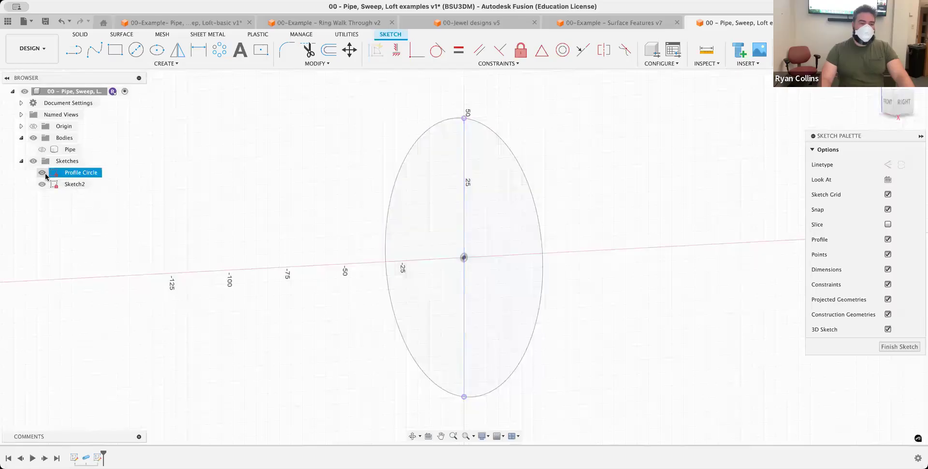
pyautogui.click(43, 172)
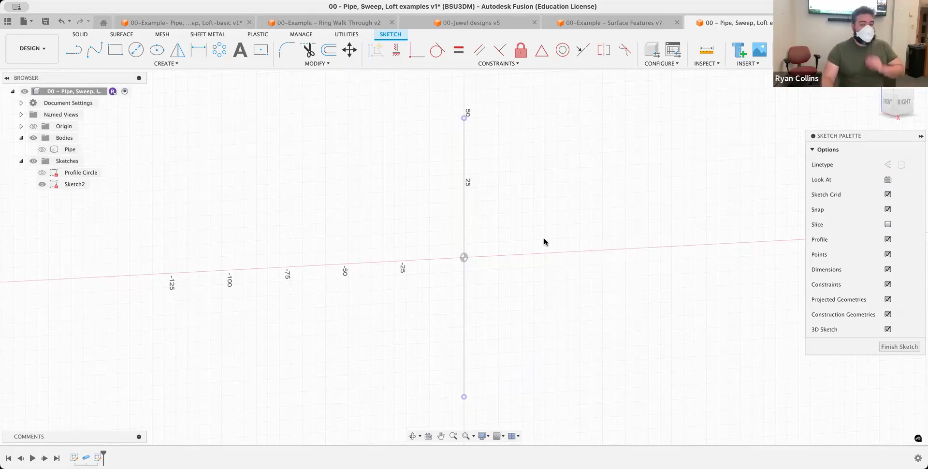
pyautogui.click(42, 173)
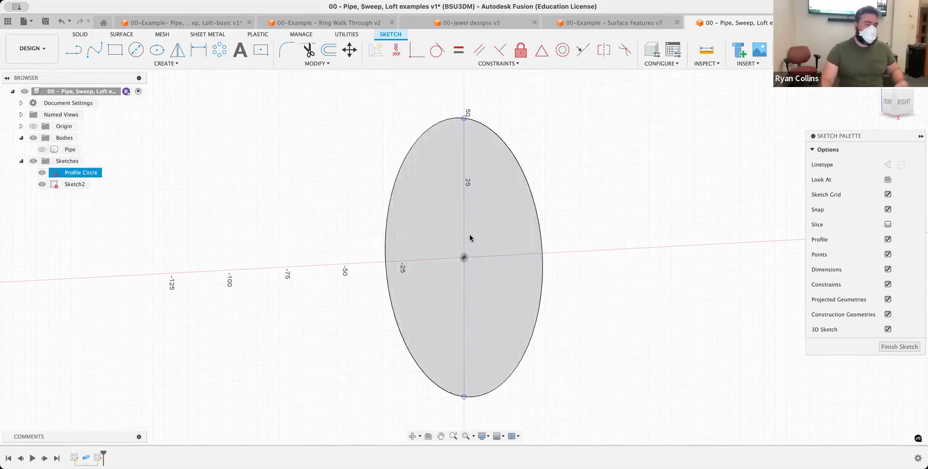
# - Sketch an ellipse centred on the upper projected point, with a 25 mm horizontal axis and a shorter freehand vertical axis
pyautogui.click(905, 103)
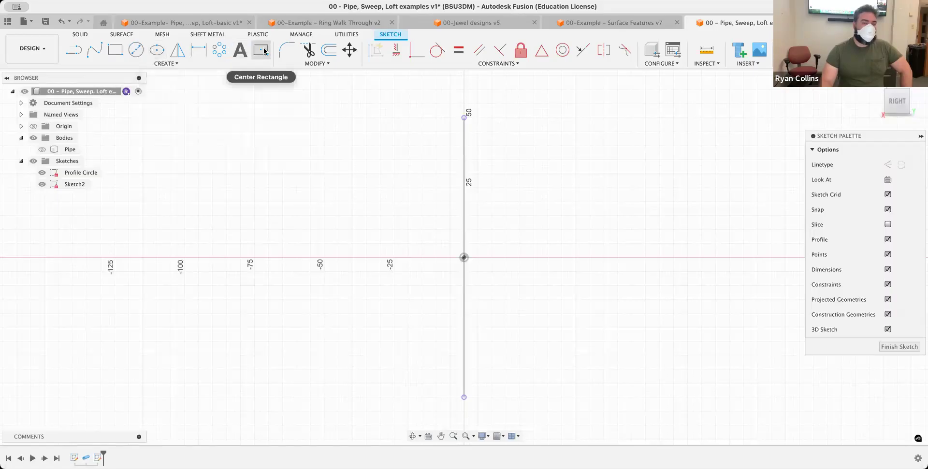
pyautogui.click(157, 50)
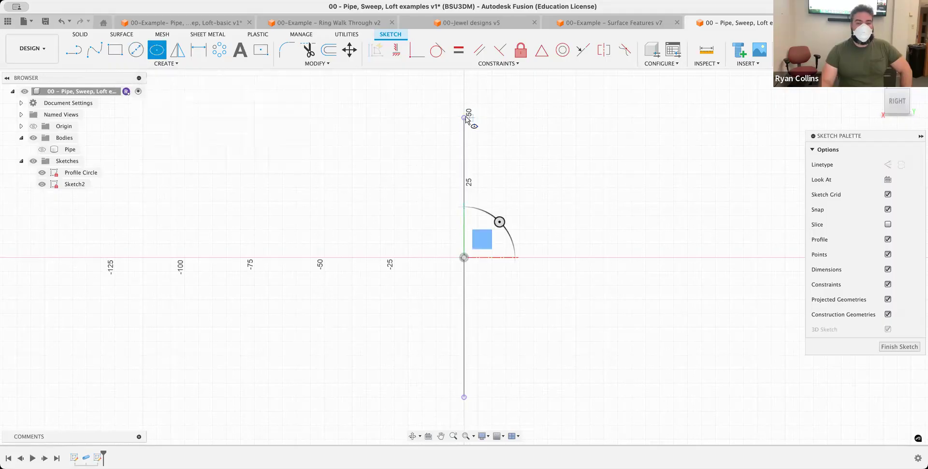
pyautogui.click(464, 117)
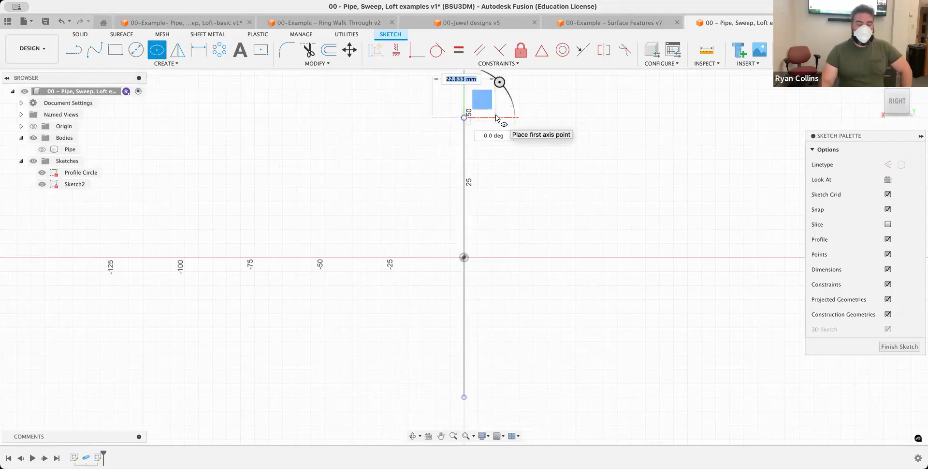
pyautogui.write('25')
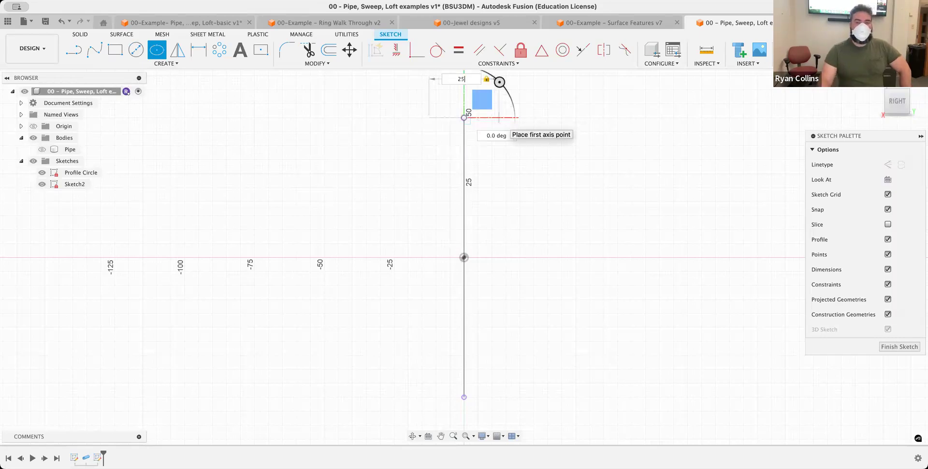
pyautogui.press('Return')
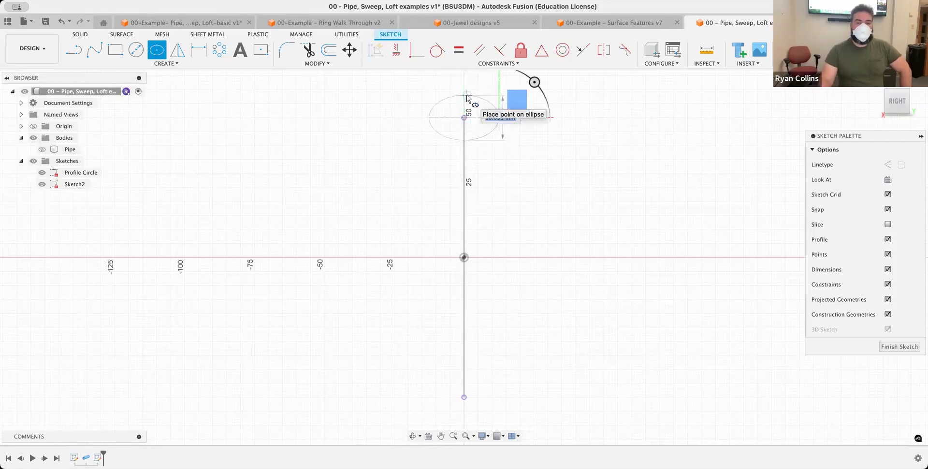
pyautogui.click(466, 102)
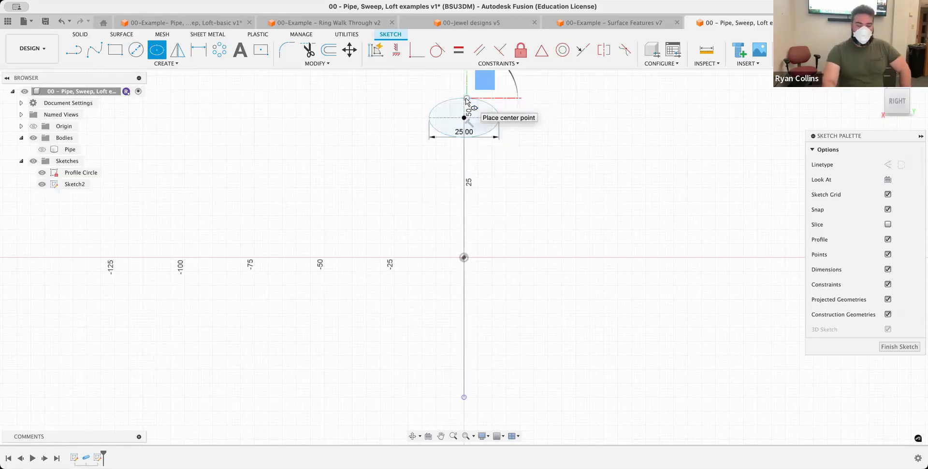
pyautogui.press('Escape')
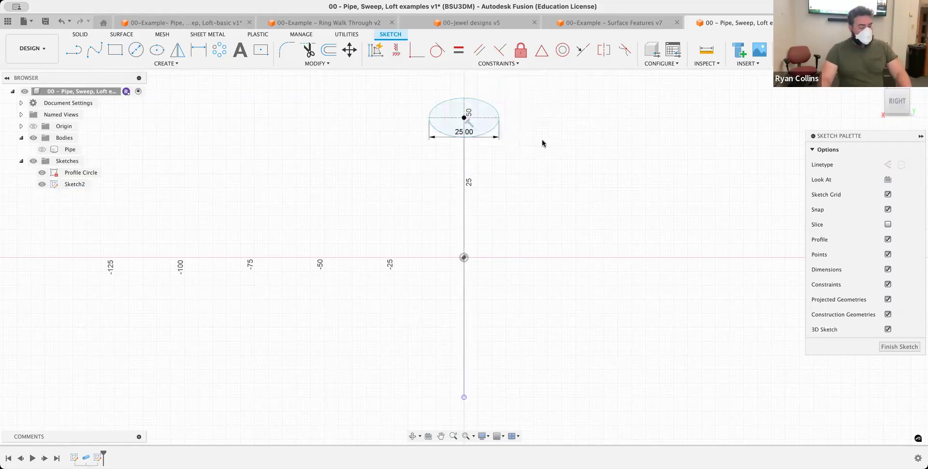
# - Draw a 3 mm diameter circle centred on the topmost point of the ellipse
pyautogui.scroll(3, 515, 141)
pyautogui.moveTo(529, 201); pyautogui.dragTo(541, 201, button='middle')
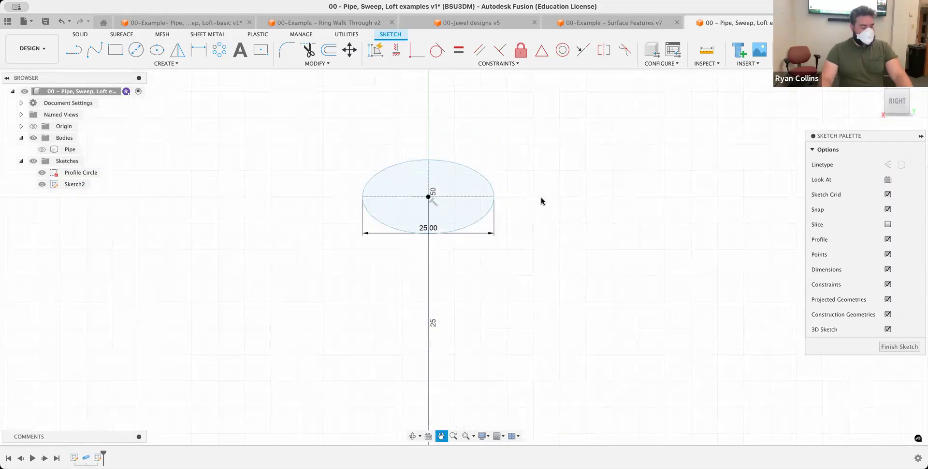
pyautogui.click(136, 51)
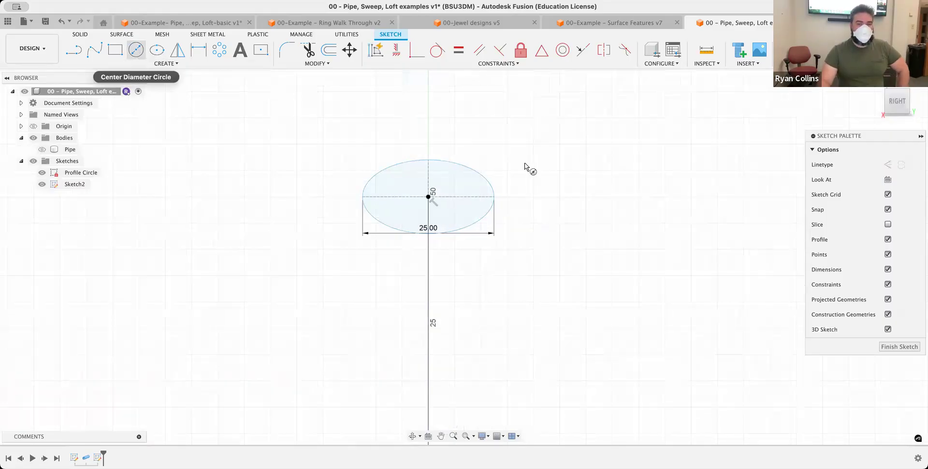
pyautogui.scroll(4, 441, 157)
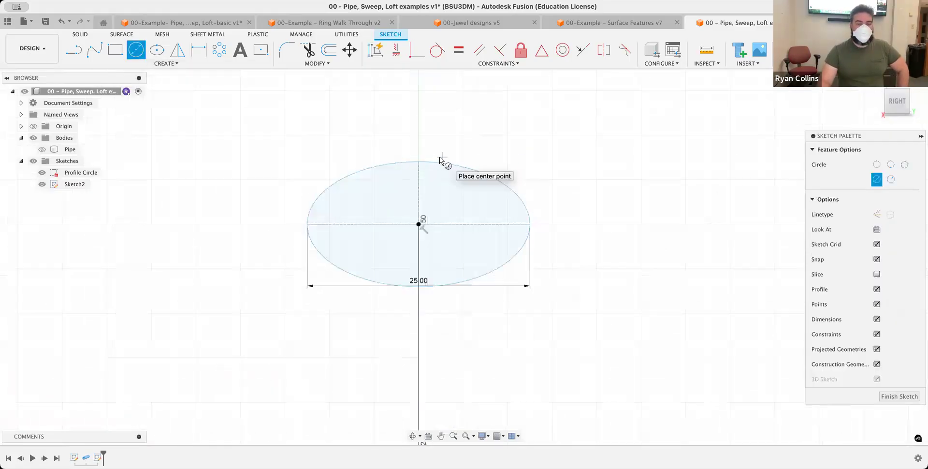
pyautogui.click(412, 163)
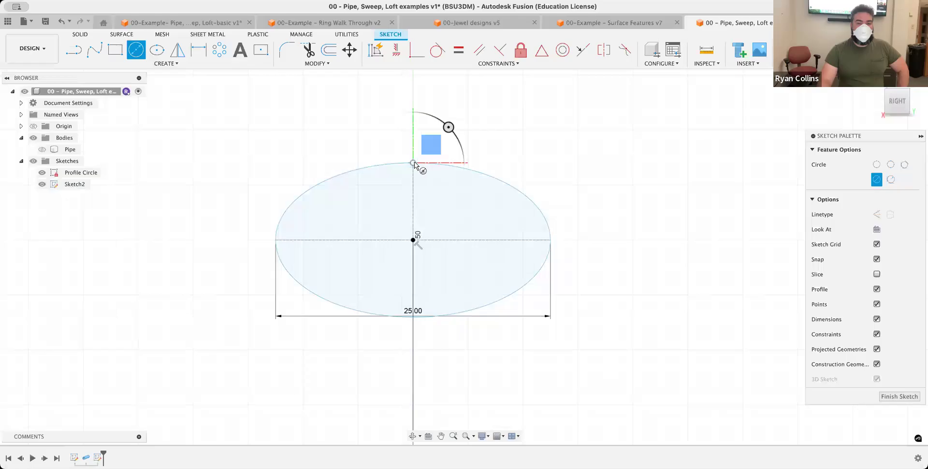
pyautogui.write('3')
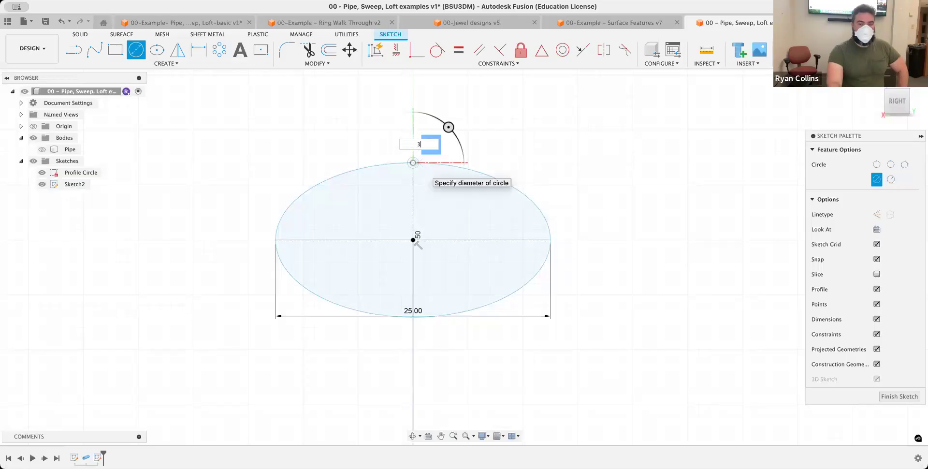
pyautogui.press('Return')
pyautogui.press('Return')
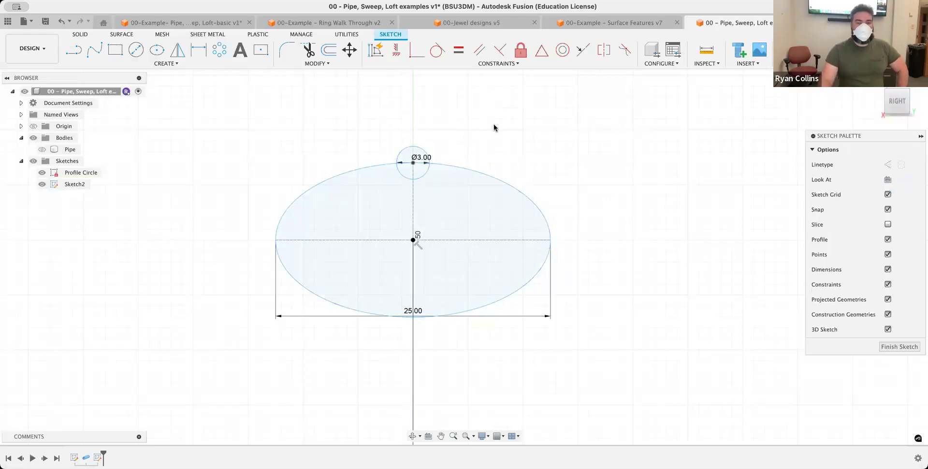
# - Draw a second 3 mm diameter circle centred on the ellipse edge, a short way right of the top circle
pyautogui.rightClick(494, 124)
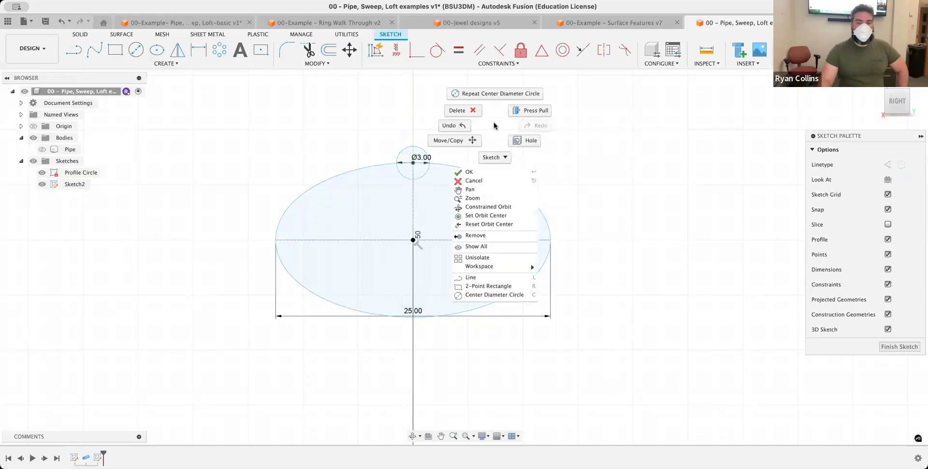
pyautogui.click(499, 94)
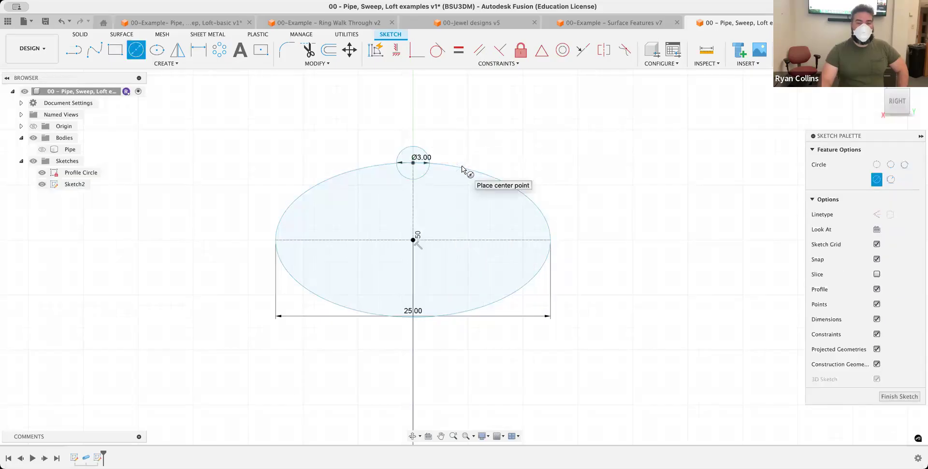
pyautogui.click(465, 168)
pyautogui.write('3')
pyautogui.press('Return')
pyautogui.press('Escape')
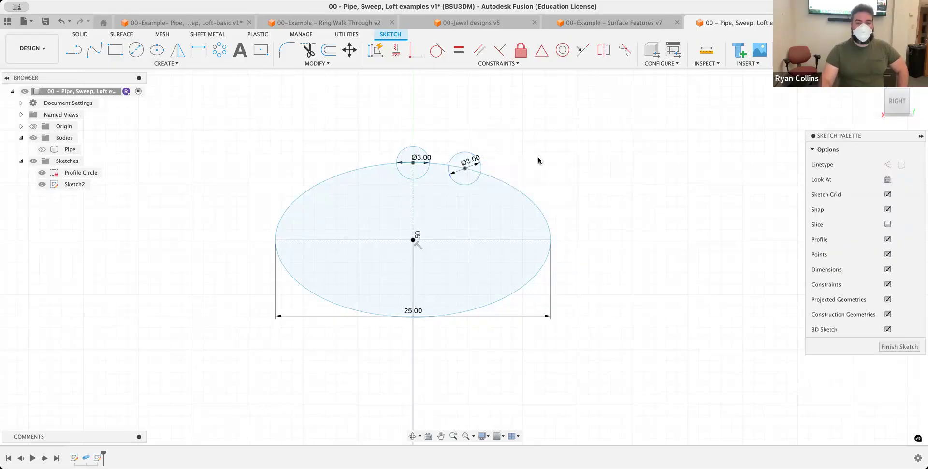
# - Draw a third 3 mm diameter circle centred on the ellipse edge, farther down its right side
pyautogui.rightClick(538, 158)
pyautogui.click(535, 125)
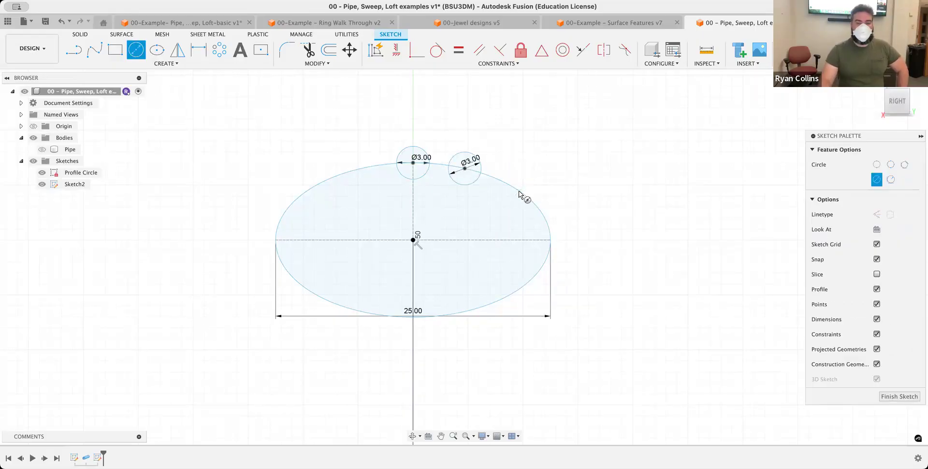
pyautogui.click(516, 190)
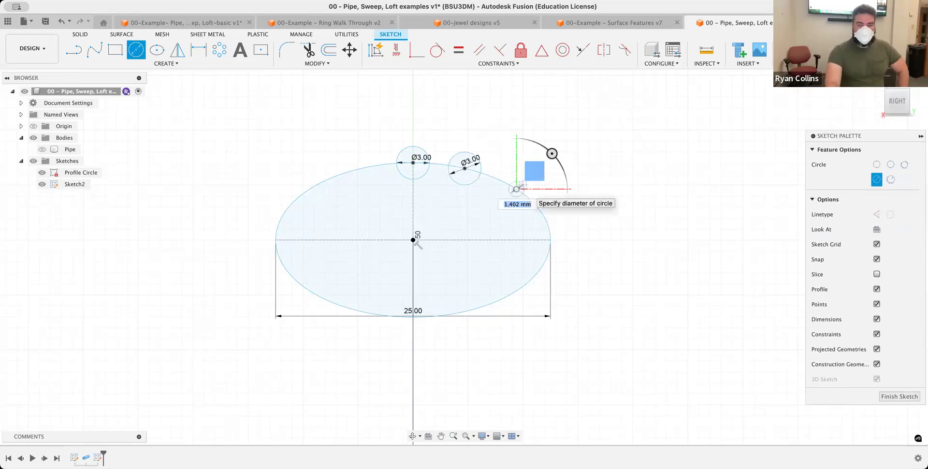
pyautogui.write('3')
pyautogui.press('Return')
pyautogui.press('Escape')
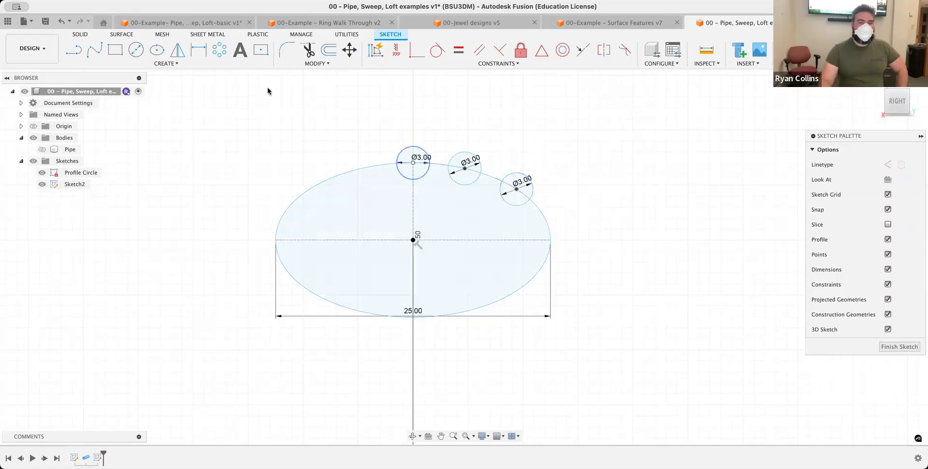
# - Mirror the two right-hand circles across the vertical projected line and check the ellipse region cut by the circles
pyautogui.click(178, 50)
pyautogui.click(478, 158)
pyautogui.click(533, 188)
pyautogui.click(740, 165)
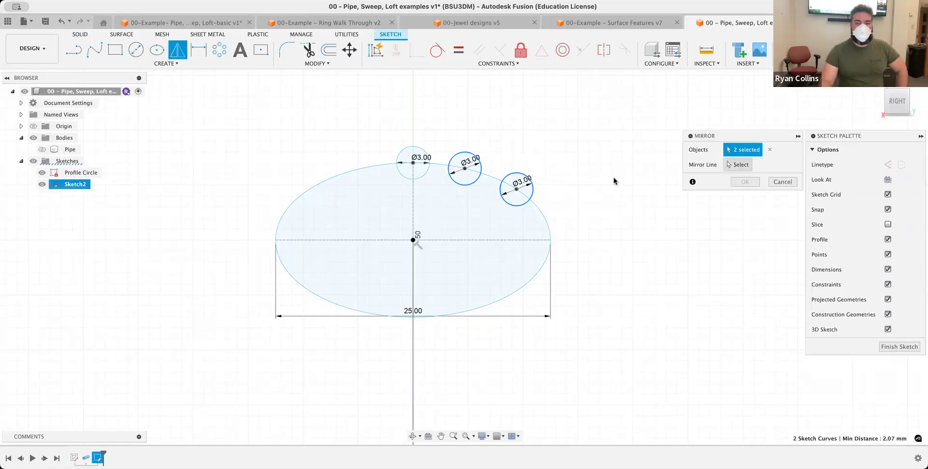
pyautogui.click(413, 274)
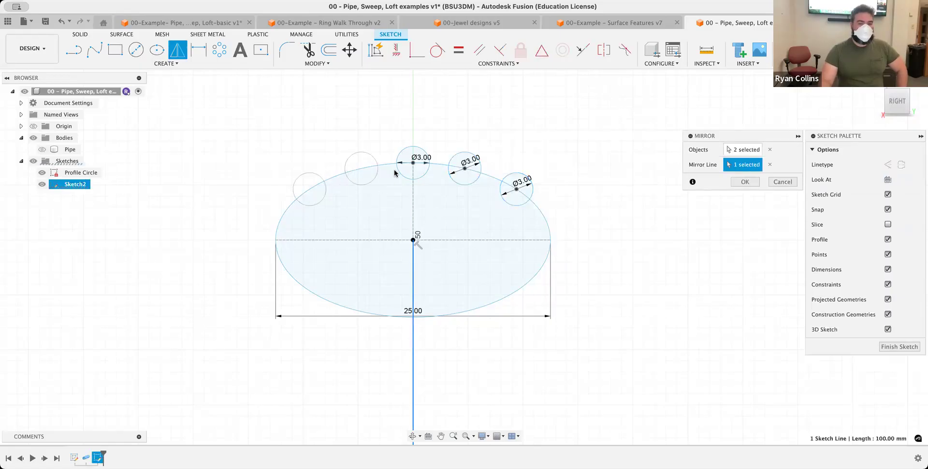
pyautogui.click(745, 182)
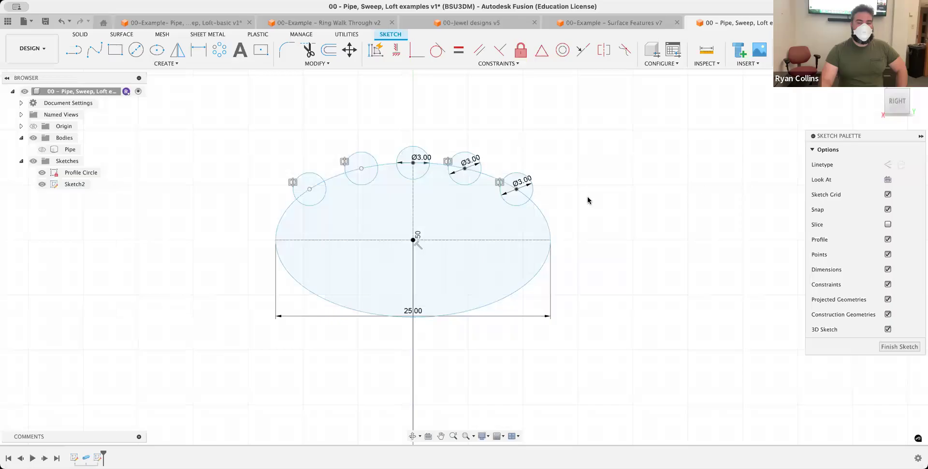
pyautogui.click(444, 208)
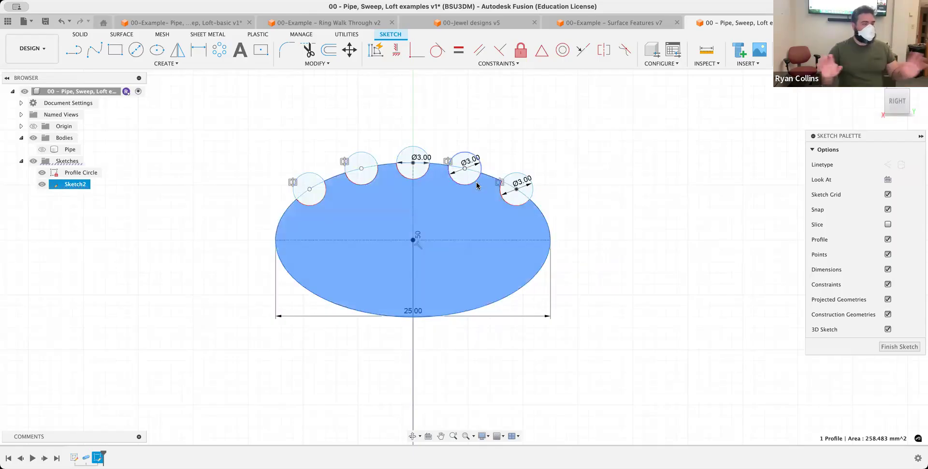
pyautogui.click(669, 158)
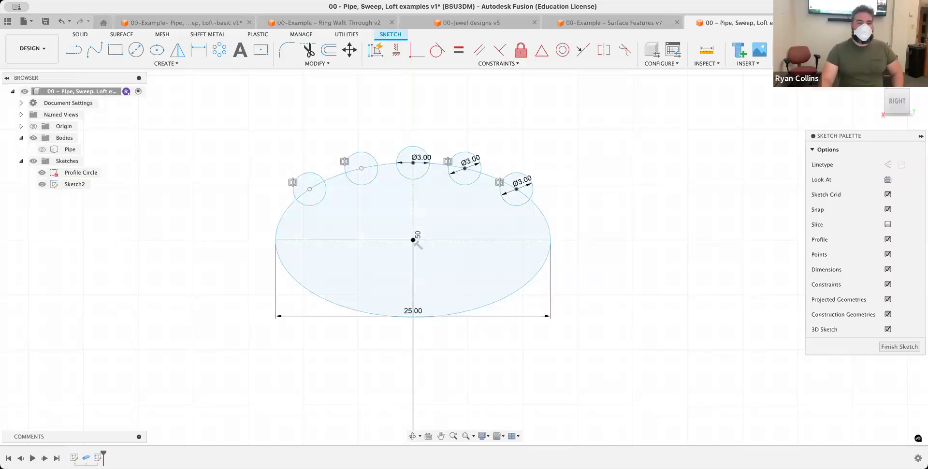
# - Finish the sketch and rename it Sweep Profile
pyautogui.click(77, 184)
pyautogui.write('Sweep Profile')
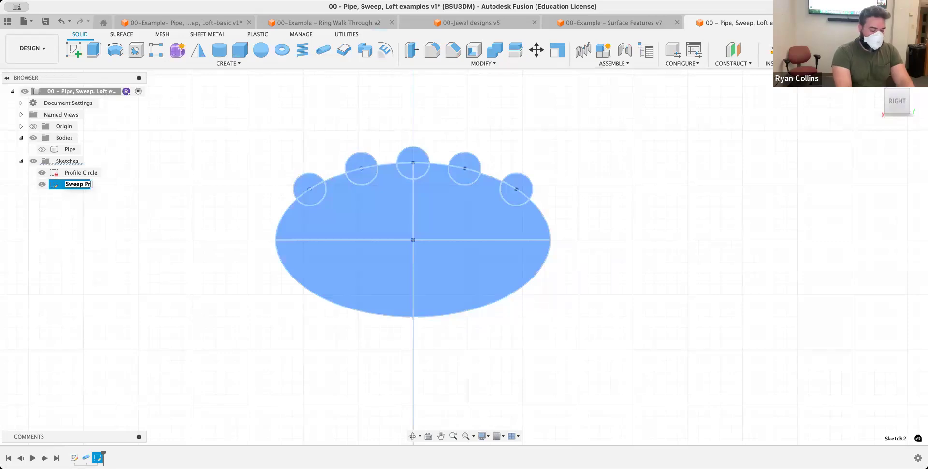
pyautogui.press('Return')
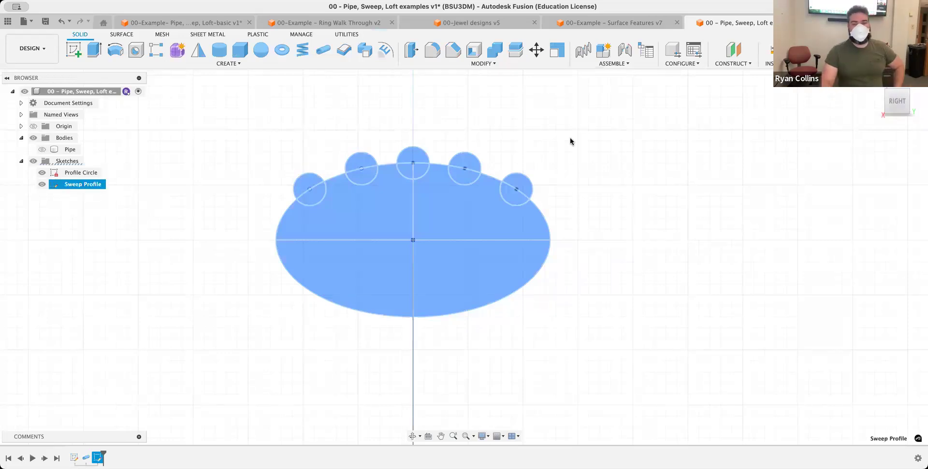
pyautogui.click(598, 133)
# - Start a Single Path sweep with the ellipse region, excluding the five circles, as its profile
pyautogui.click(876, 83)
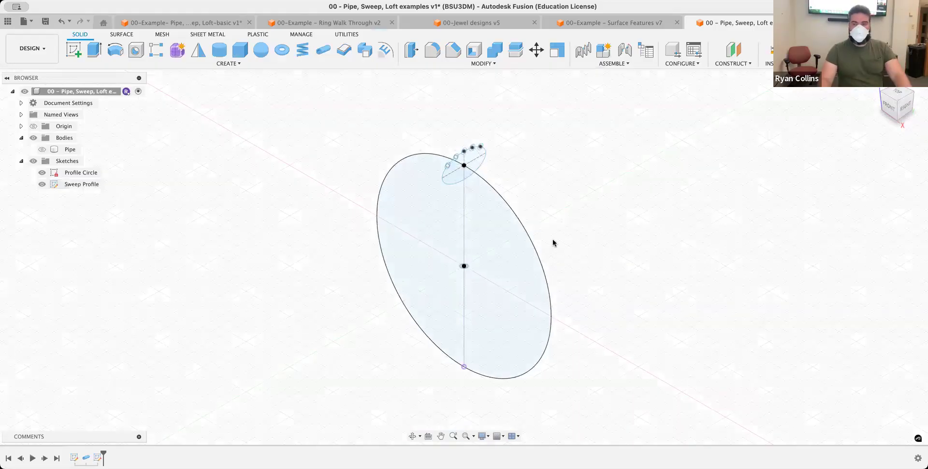
pyautogui.moveTo(549, 216)
pyautogui.keyDown('shift'); pyautogui.mouseDown(button='middle')
pyautogui.moveTo(549, 232)
pyautogui.moveTo(541, 200)
pyautogui.mouseUp(button='middle'); pyautogui.keyUp('shift')
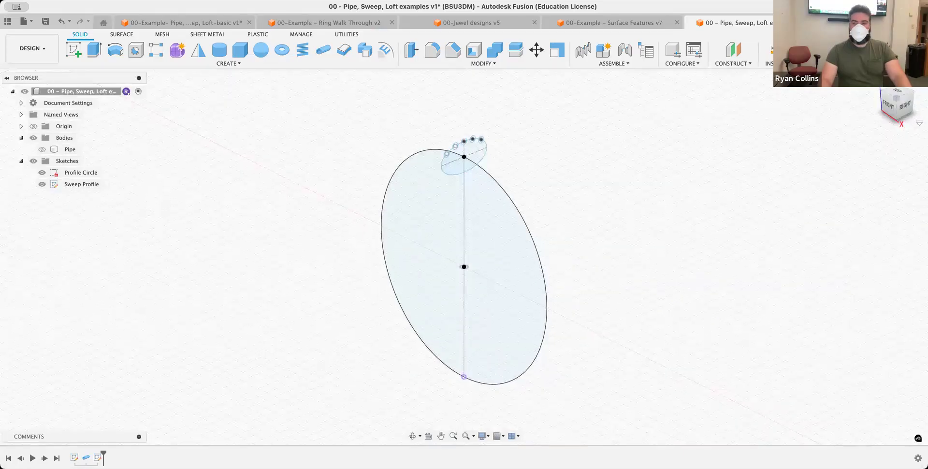
pyautogui.click(896, 98)
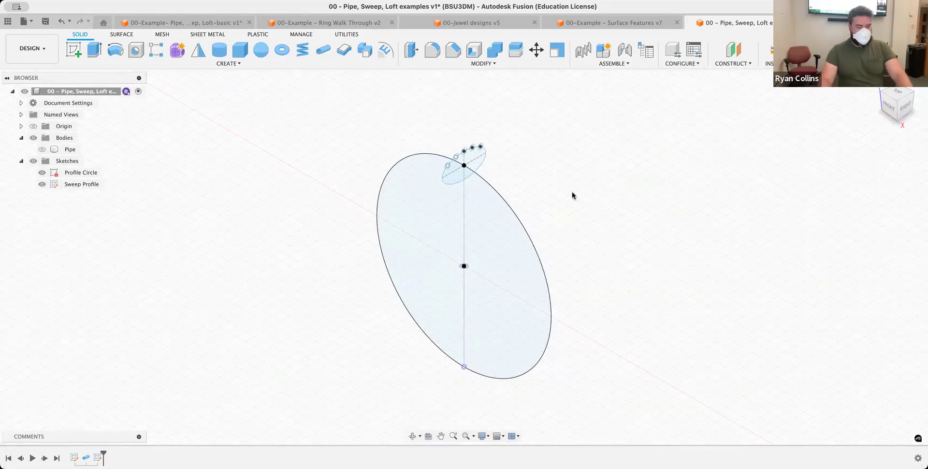
pyautogui.moveTo(566, 188)
pyautogui.keyDown('shift'); pyautogui.mouseDown(button='middle')
pyautogui.moveTo(564, 203)
pyautogui.moveTo(561, 132)
pyautogui.mouseUp(button='middle'); pyautogui.keyUp('shift')
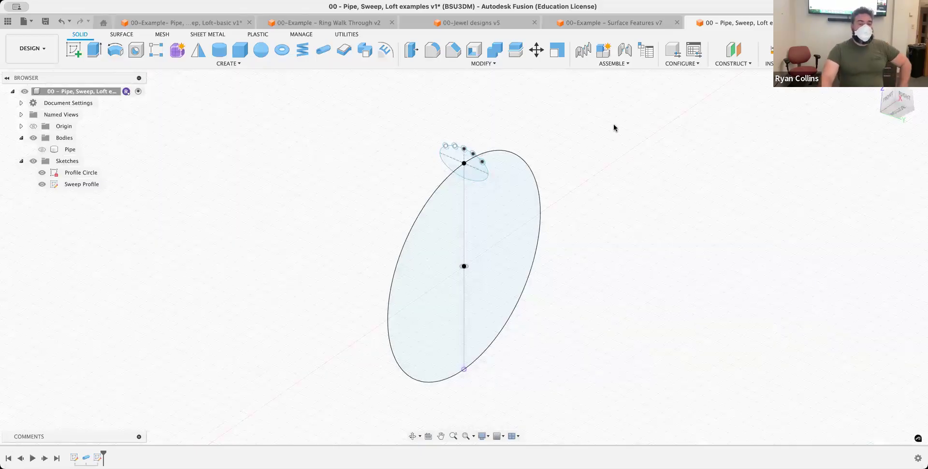
pyautogui.click(365, 57)
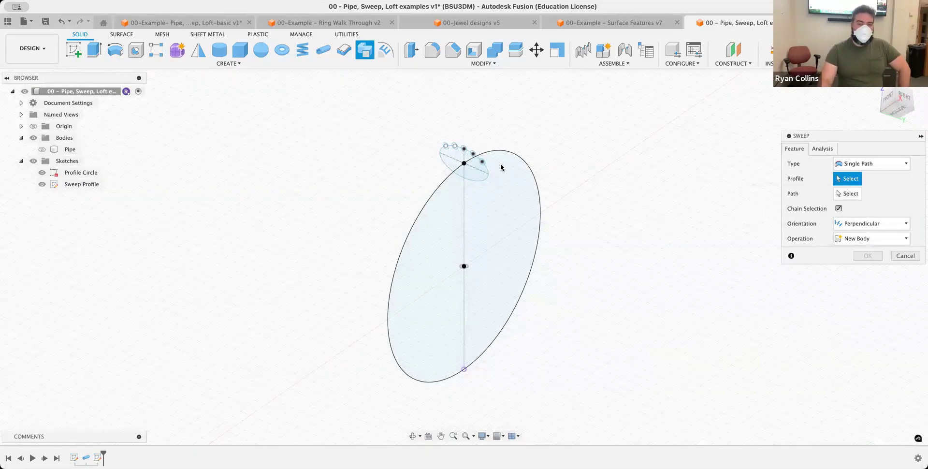
pyautogui.scroll(4, 447, 150)
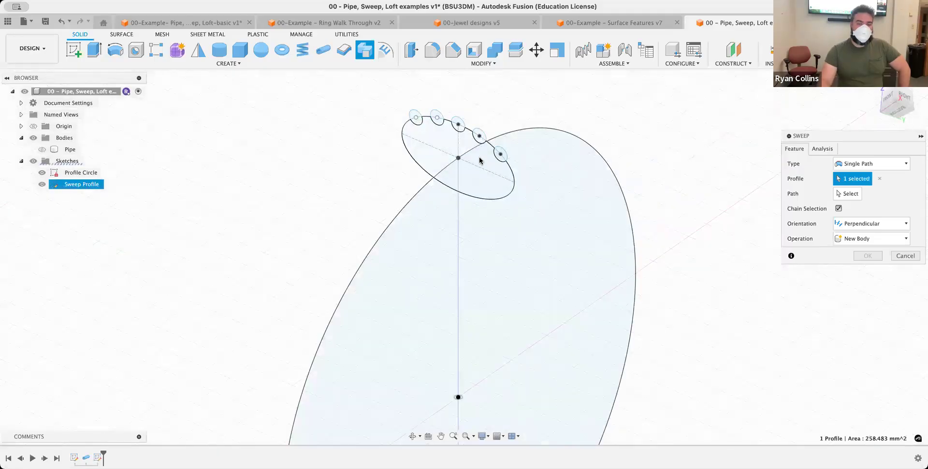
pyautogui.click(482, 163)
pyautogui.scroll(-3, 679, 244)
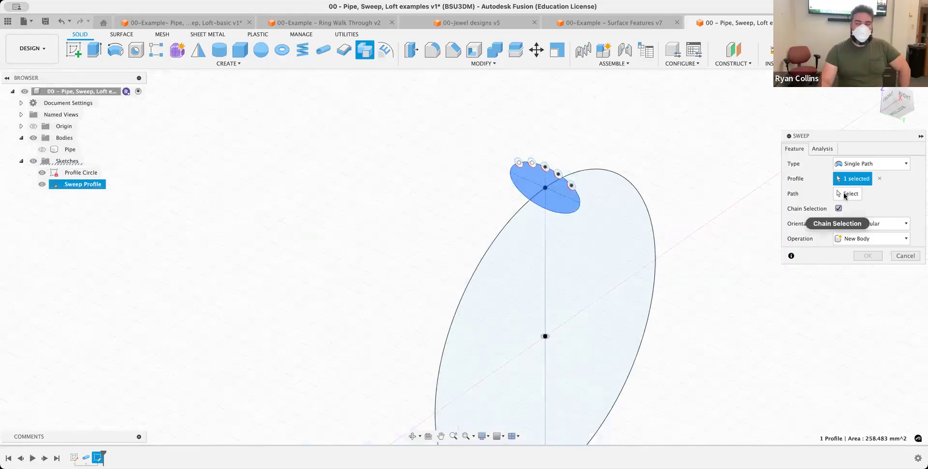
# - Use the large profile circle as the sweep path and create the grooved ring as a new body with Perpendicular orientation
pyautogui.click(847, 194)
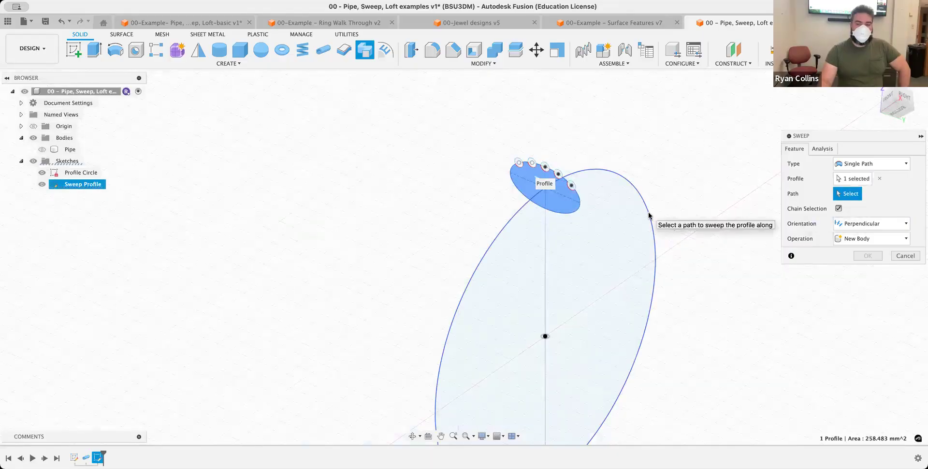
pyautogui.click(653, 221)
pyautogui.moveTo(688, 373); pyautogui.dragTo(663, 289, button='middle')
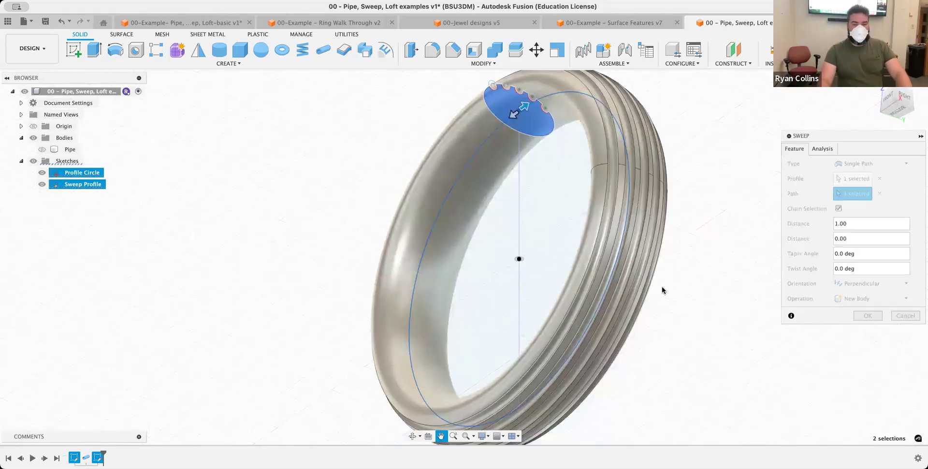
pyautogui.keyDown('shift'); pyautogui.moveTo(691, 202); pyautogui.dragTo(617, 256, button='middle'); pyautogui.keyUp('shift')
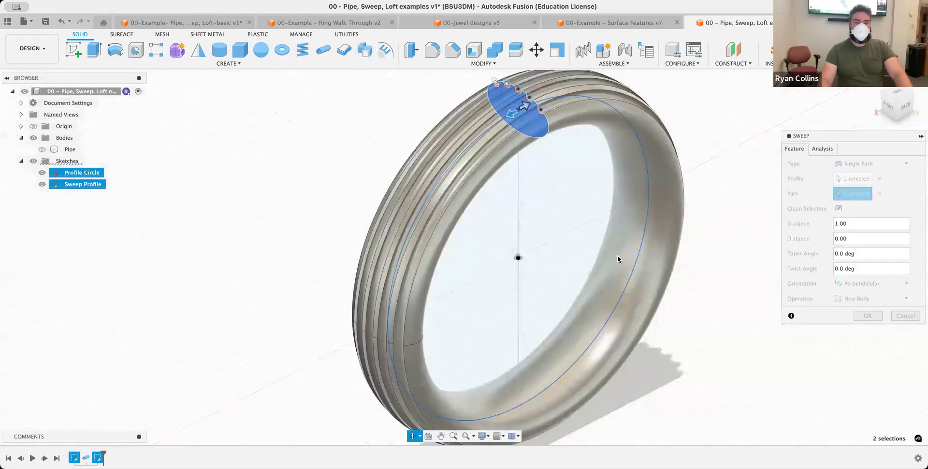
pyautogui.scroll(-3, 617, 256)
pyautogui.keyDown('shift'); pyautogui.moveTo(647, 344); pyautogui.dragTo(648, 344, button='middle'); pyautogui.keyUp('shift')
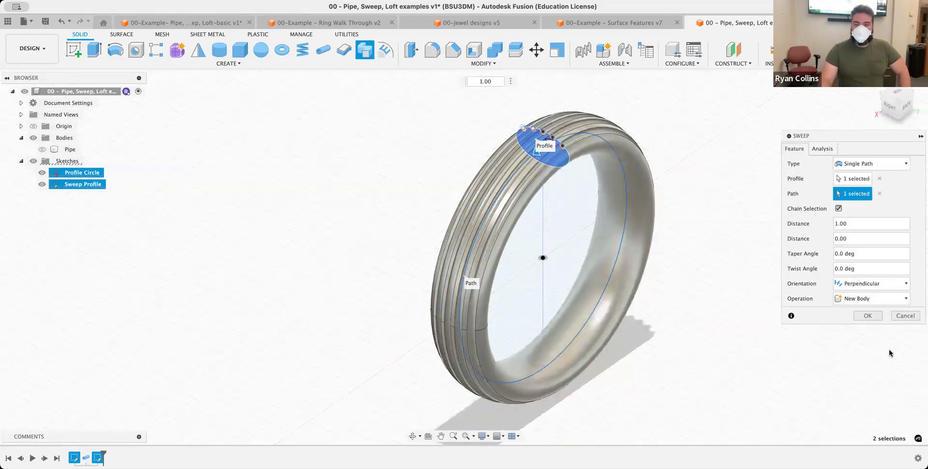
pyautogui.click(877, 315)
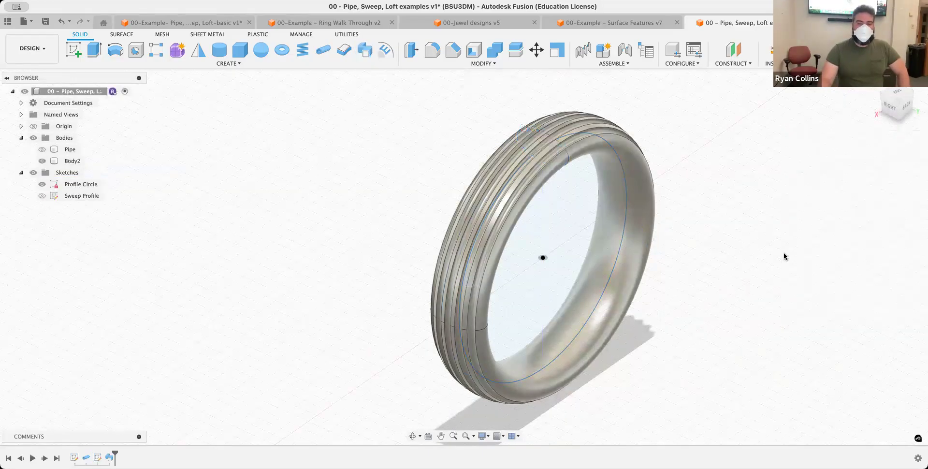
# - Rename the new swept body as Sweep
pyautogui.click(72, 161)
pyautogui.click(72, 161)
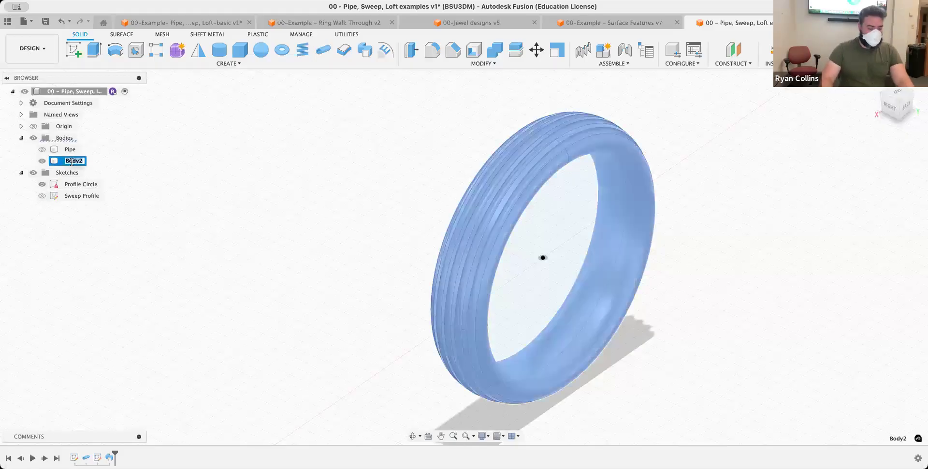
pyautogui.write('Sweep')
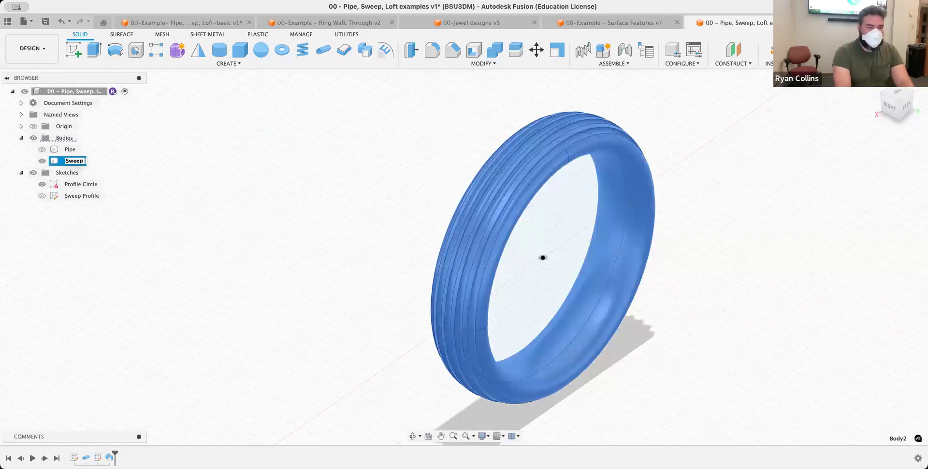
pyautogui.press('Return')
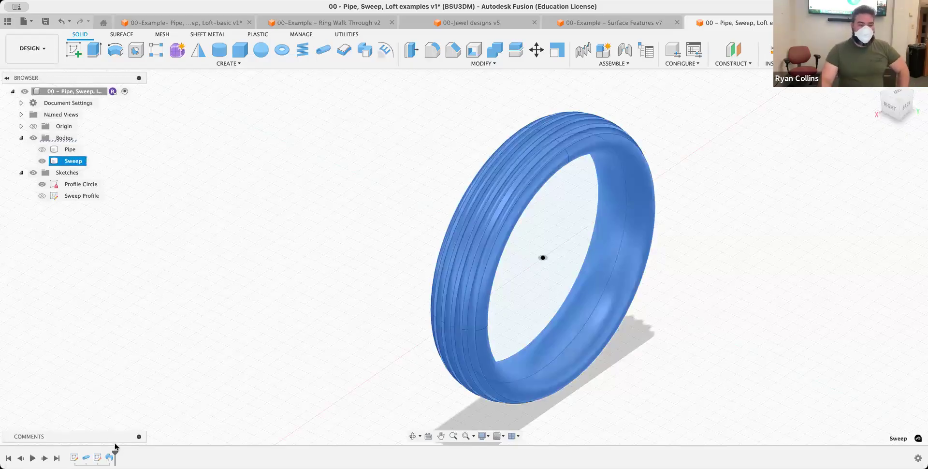
# - Reopen the sweep feature for editing and try a twist angle of 360 degrees
pyautogui.rightClick(109, 457)
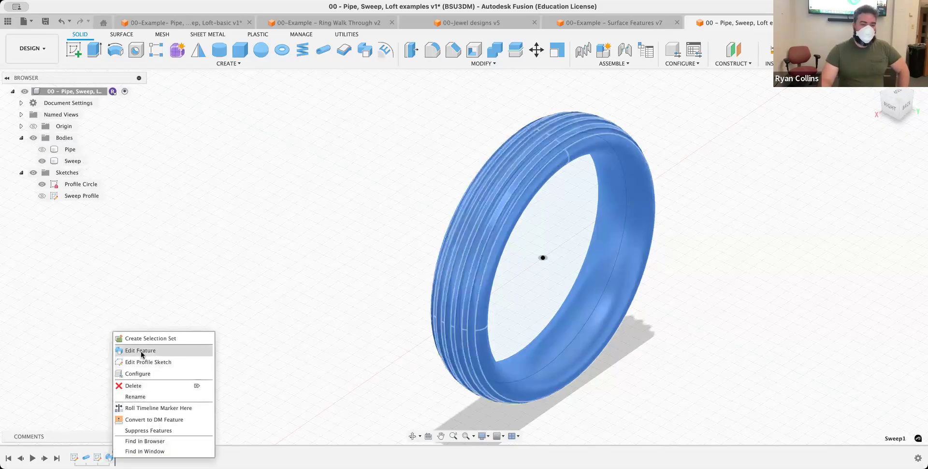
pyautogui.click(141, 352)
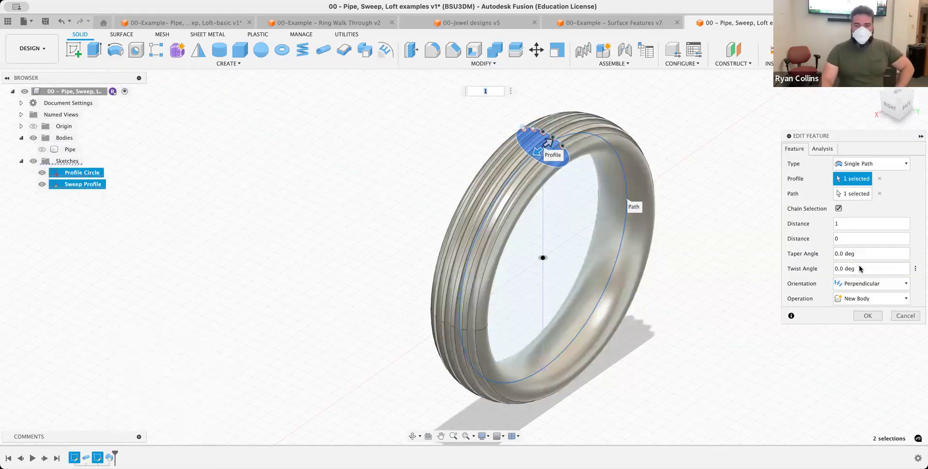
pyautogui.moveTo(863, 267); pyautogui.dragTo(813, 271)
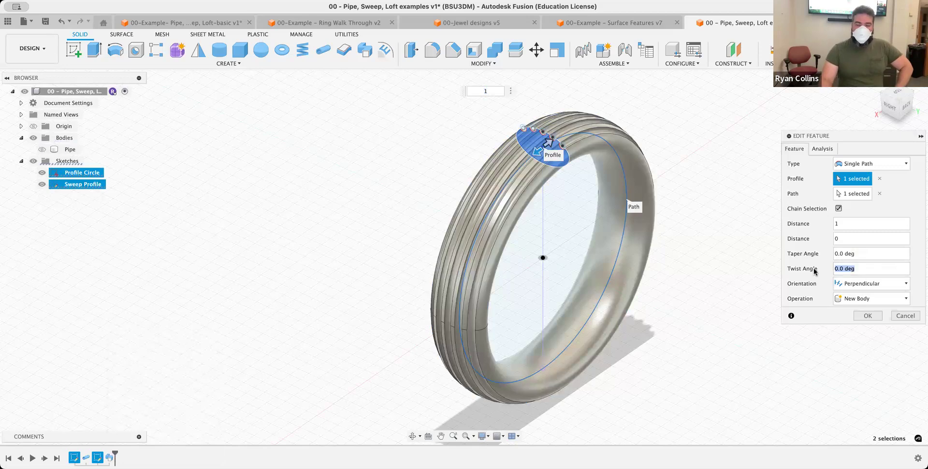
pyautogui.write('360')
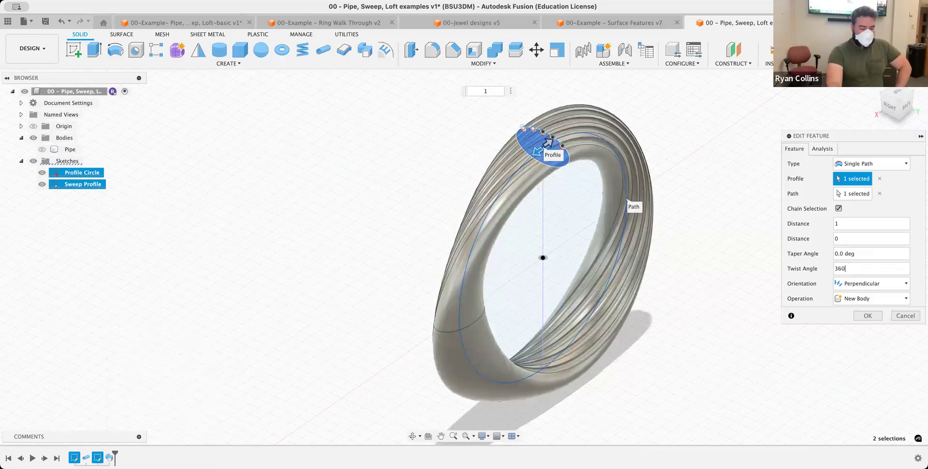
# - Set the sweep's twist angle to 720 degrees, apply the edit and inspect the twisted ring
pyautogui.press('BackSpace')
pyautogui.press('BackSpace')
pyautogui.press('BackSpace')
pyautogui.write('720')
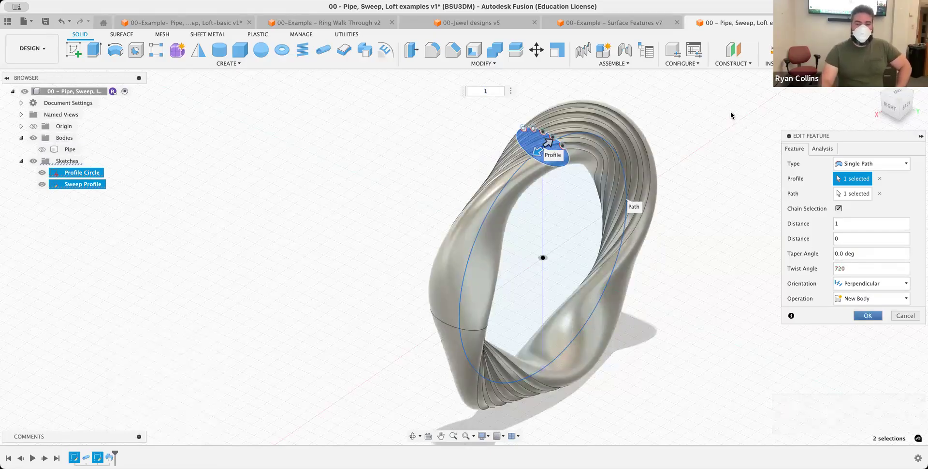
pyautogui.press('Return')
pyautogui.moveTo(543, 258)
pyautogui.keyDown('shift'); pyautogui.mouseDown(button='middle')
pyautogui.moveTo(502, 292)
pyautogui.moveTo(443, 284)
pyautogui.moveTo(383, 257)
pyautogui.moveTo(398, 275)
pyautogui.moveTo(470, 299)
pyautogui.mouseUp(button='middle'); pyautogui.keyUp('shift')
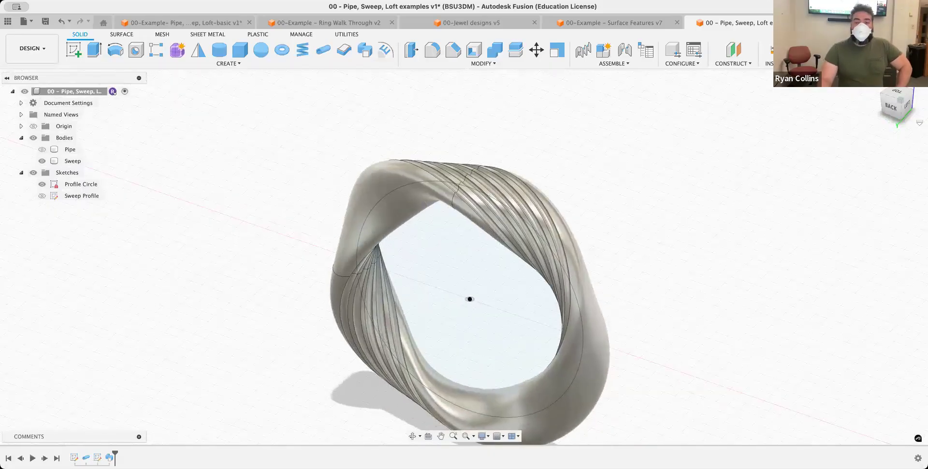
pyautogui.click(874, 85)
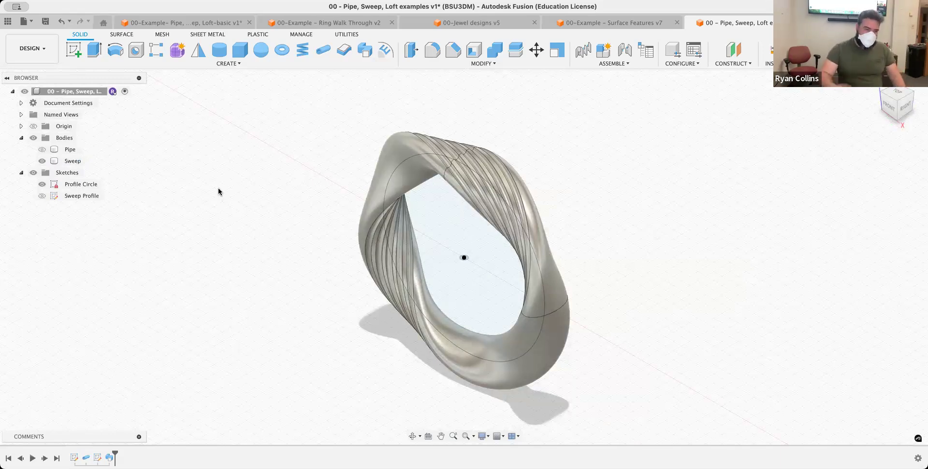
# - Hide the Sweep body and start a new sketch on the vertical origin plane perpendicular to the ring circle, keeping the Sweep Profile sketch hidden
pyautogui.click(42, 161)
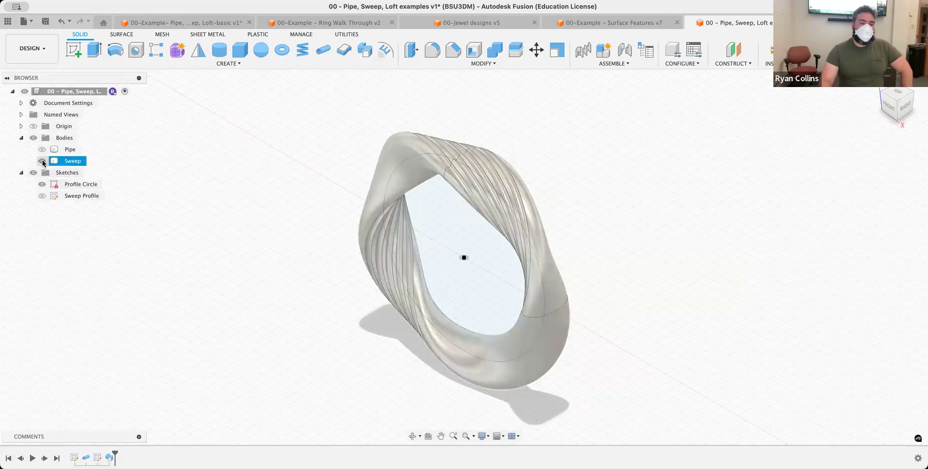
pyautogui.click(42, 195)
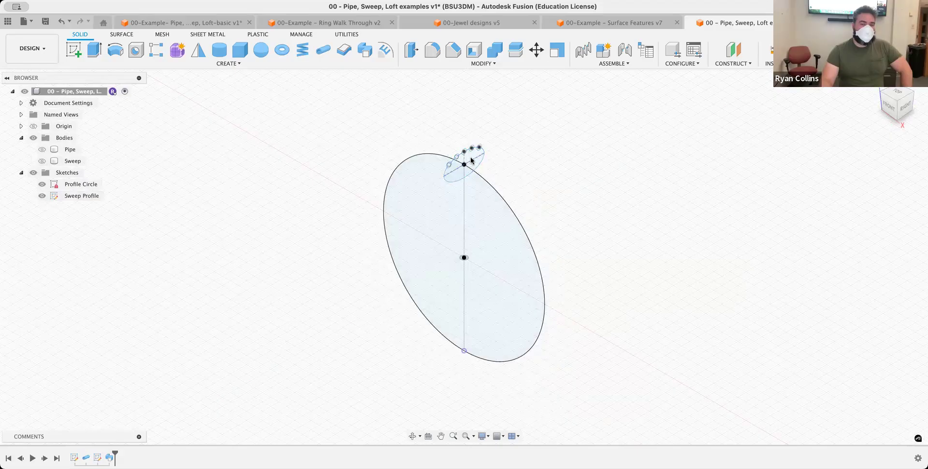
pyautogui.click(475, 165)
pyautogui.click(254, 213)
pyautogui.click(74, 50)
pyautogui.keyDown('shift'); pyautogui.moveTo(541, 231); pyautogui.dragTo(510, 233, button='middle'); pyautogui.keyUp('shift')
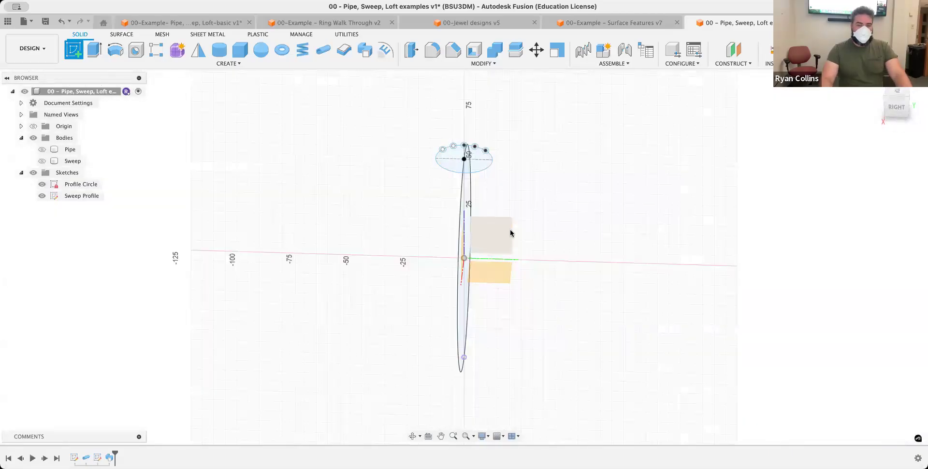
pyautogui.click(512, 234)
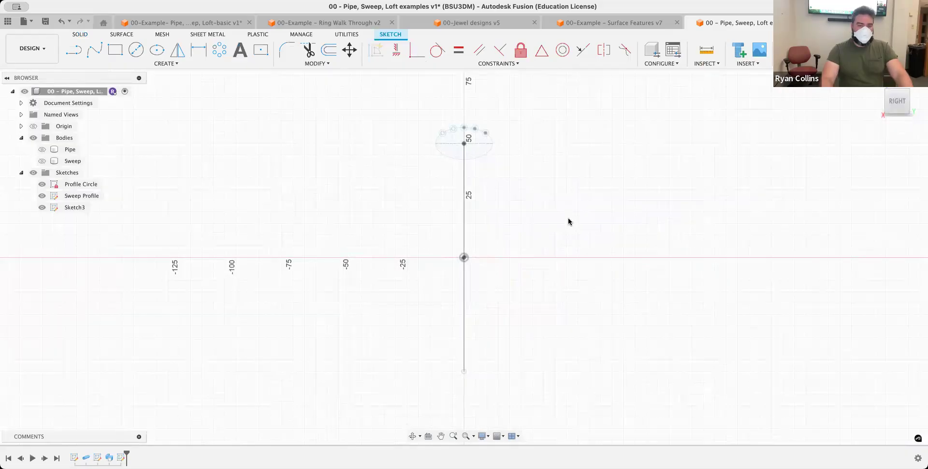
pyautogui.click(42, 197)
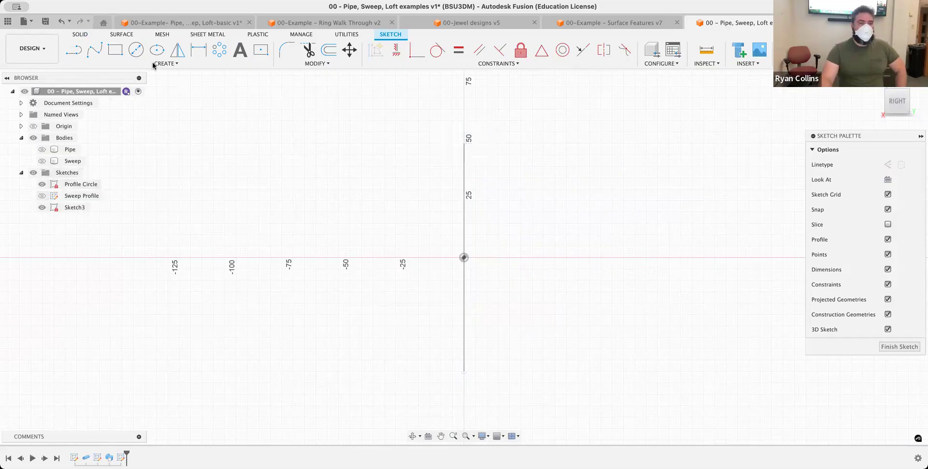
pyautogui.click(260, 50)
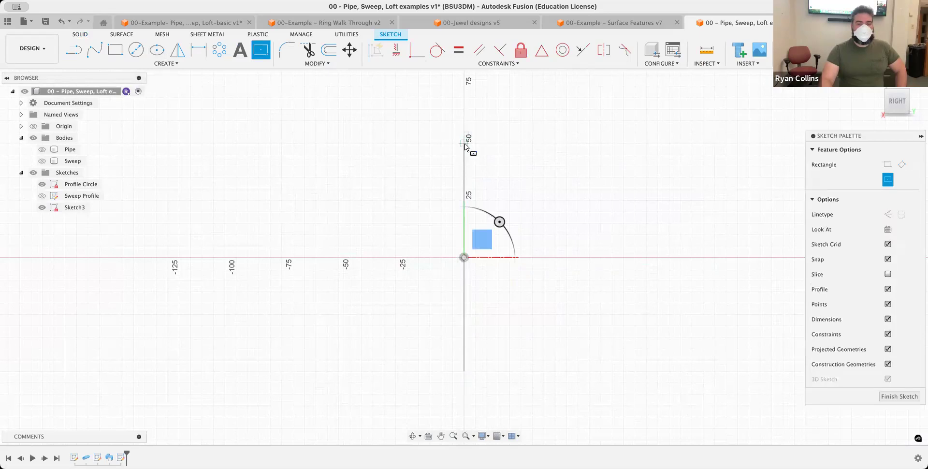
pyautogui.scroll(4, 470, 149)
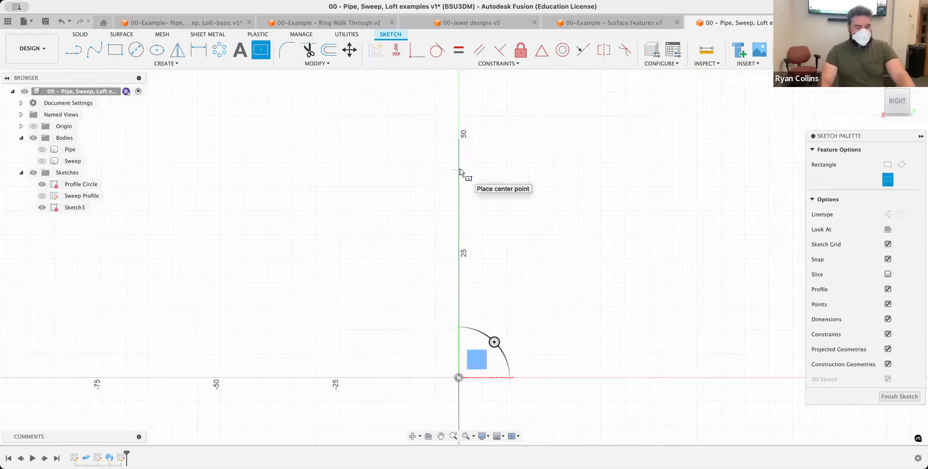
pyautogui.press('Escape')
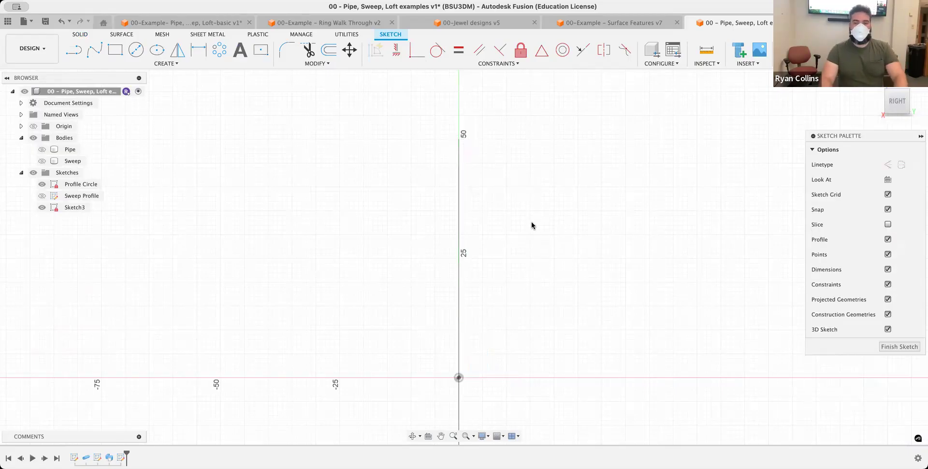
# - Project the ring's profile circle into the new sketch with Projection Link enabled
pyautogui.press('p')
pyautogui.click(459, 199)
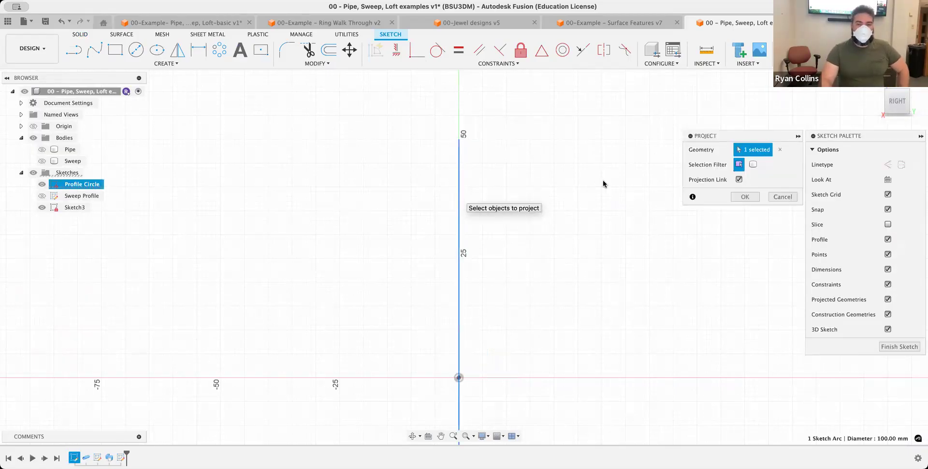
pyautogui.click(746, 196)
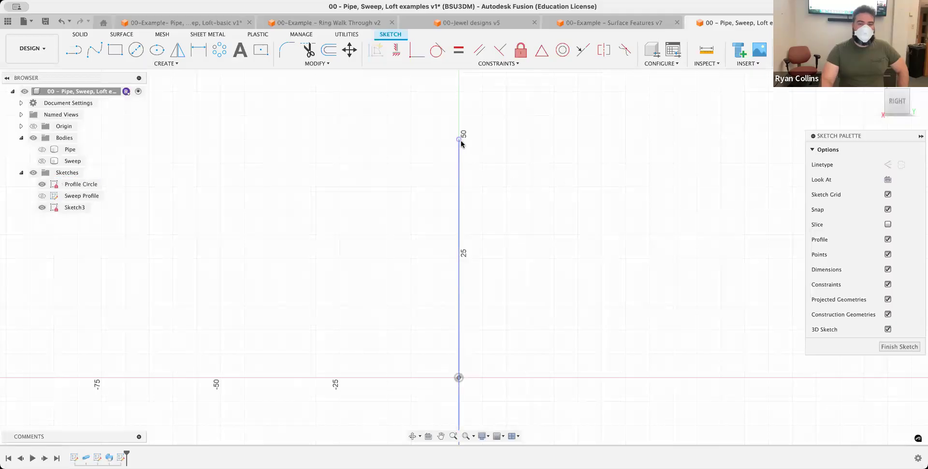
# - Draw a center rectangle about 26 mm wide and 10 mm high, centred on the upper end of the projected circle line
pyautogui.scroll(3, 461, 144)
pyautogui.scroll(-5, 501, 208)
pyautogui.click(261, 49)
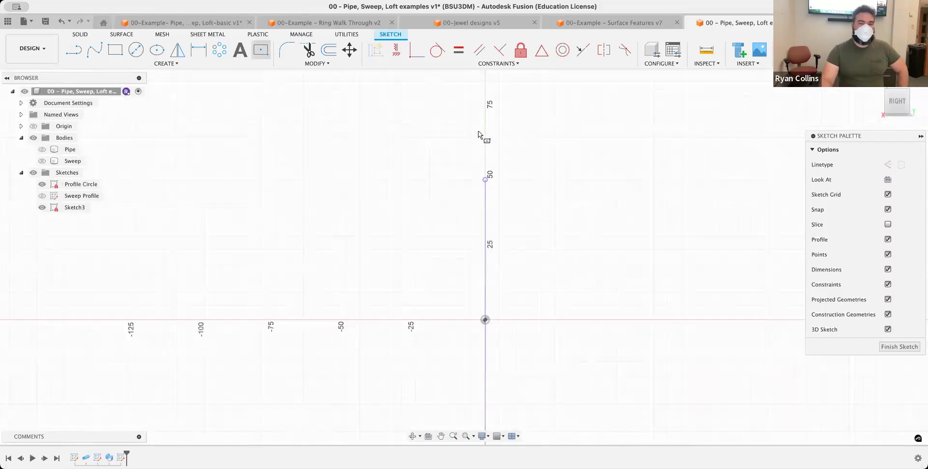
pyautogui.click(485, 179)
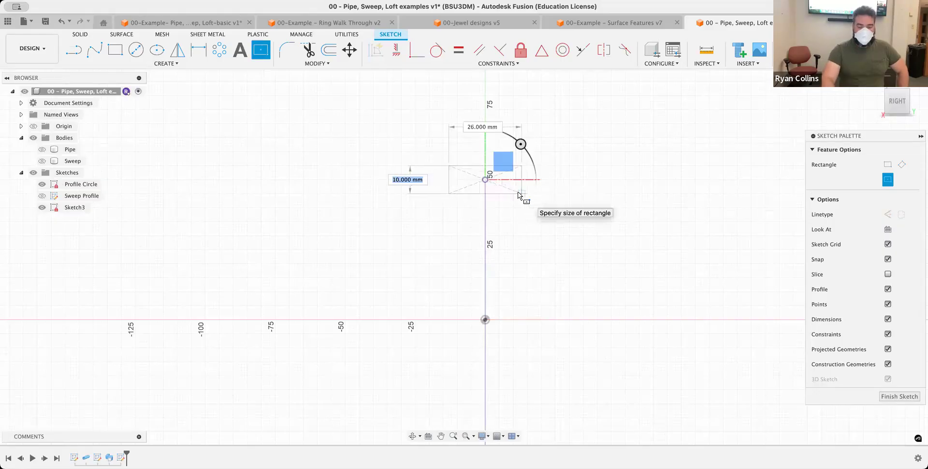
pyautogui.click(519, 194)
pyautogui.press('Escape')
# - Draw a horizontal ellipse about 8.8 mm wide and 4.5 mm high, centred on the lower end of the projected circle line
pyautogui.scroll(-2, 556, 384)
pyautogui.scroll(2, 561, 376)
pyautogui.moveTo(500, 277); pyautogui.dragTo(392, 107, button='middle')
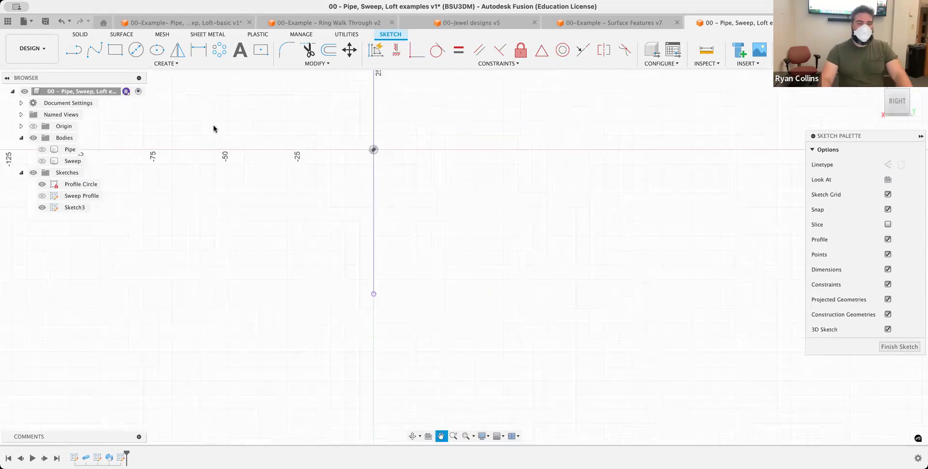
pyautogui.click(156, 50)
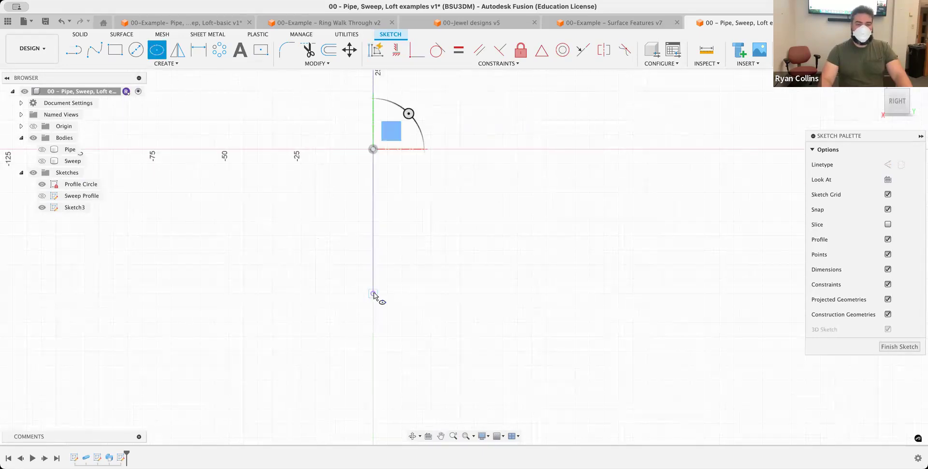
pyautogui.click(373, 293)
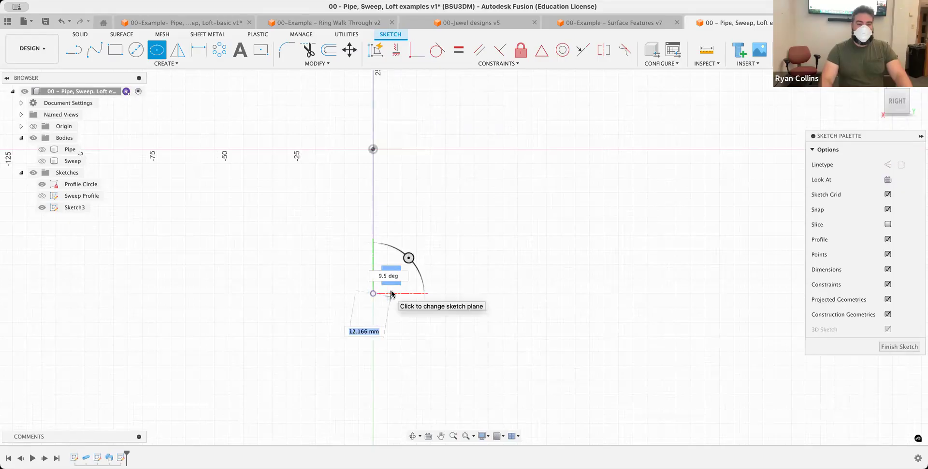
pyautogui.scroll(2, 386, 295)
pyautogui.scroll(2, 381, 300)
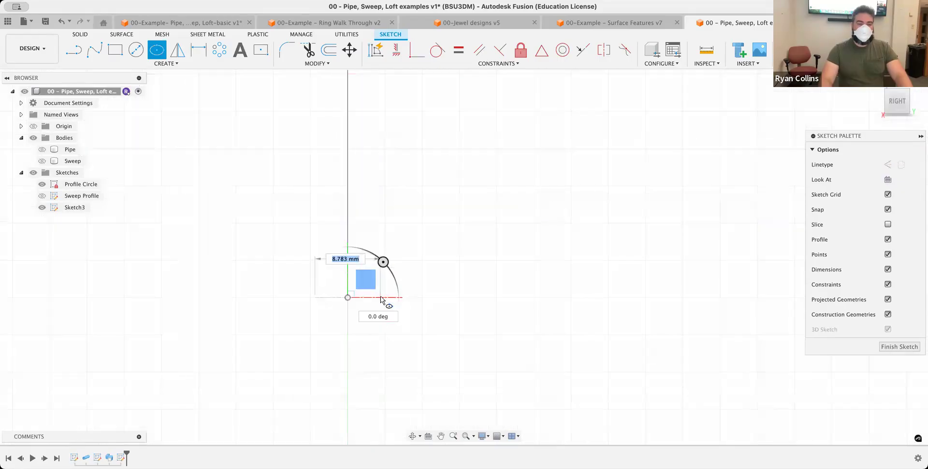
pyautogui.press('Return')
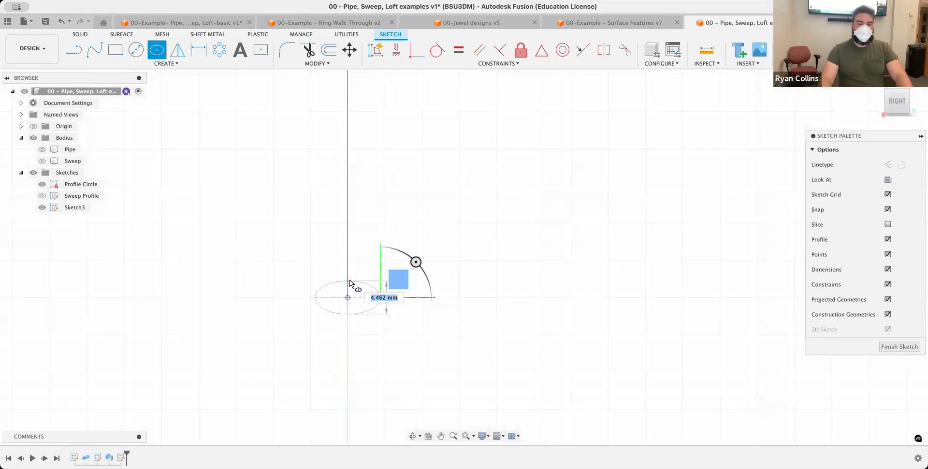
pyautogui.click(350, 281)
pyautogui.press('Escape')
# - Fillet the rectangle's two lower corners with a 3 mm radius
pyautogui.moveTo(443, 149); pyautogui.dragTo(384, 440, button='middle')
pyautogui.moveTo(402, 141); pyautogui.dragTo(355, 253, button='middle')
pyautogui.scroll(-2, 341, 186)
pyautogui.moveTo(328, 392); pyautogui.dragTo(328, 427, button='middle')
pyautogui.scroll(2, 348, 242)
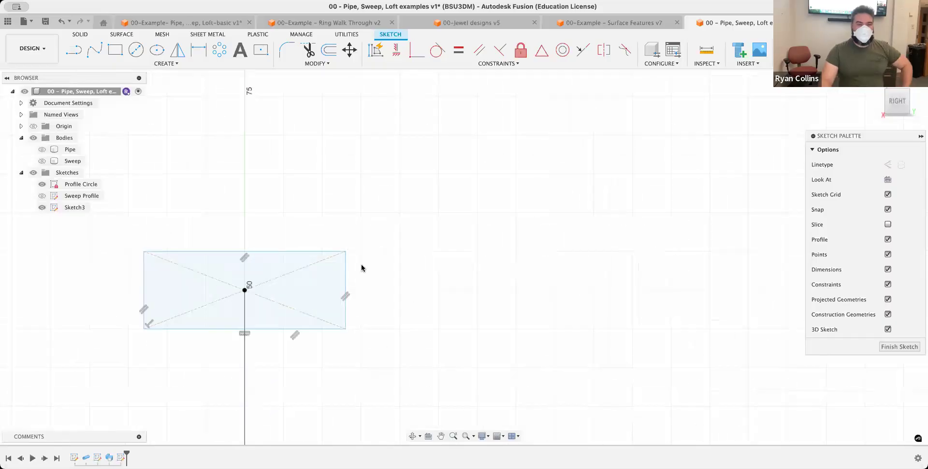
pyautogui.click(286, 49)
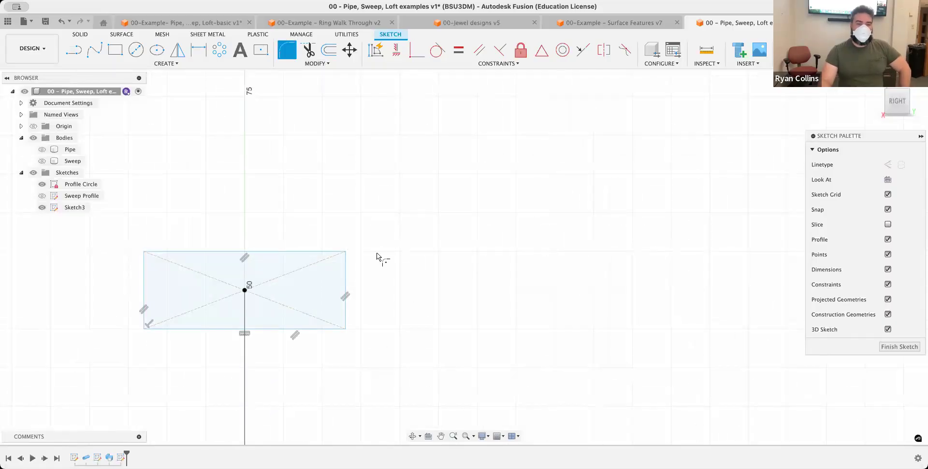
pyautogui.click(333, 324)
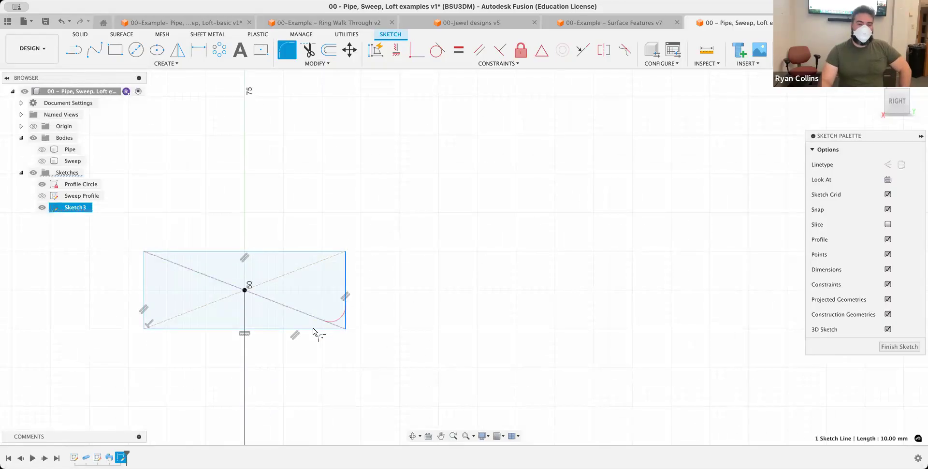
pyautogui.click(199, 327)
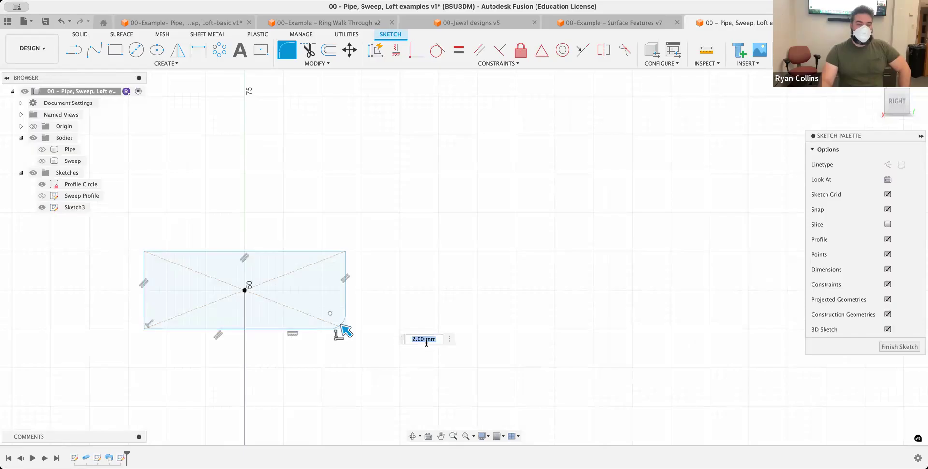
pyautogui.click(144, 303)
pyautogui.click(232, 329)
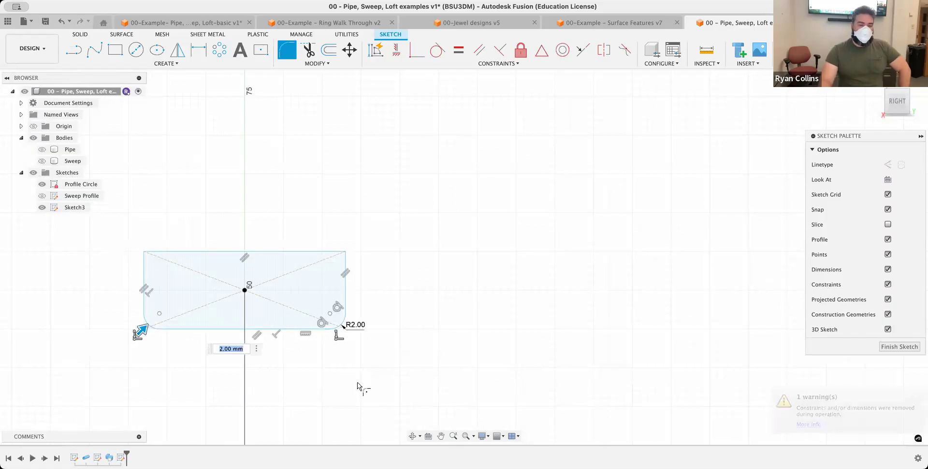
pyautogui.write('3')
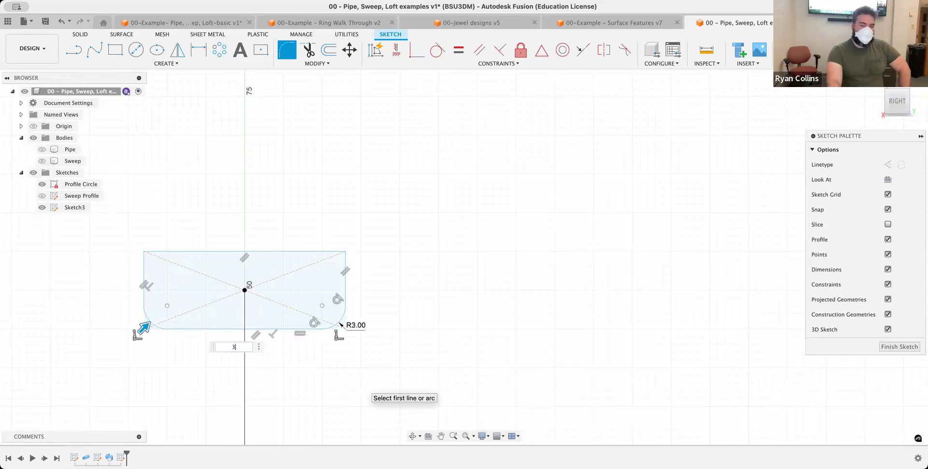
pyautogui.press('Return')
# - Try to fillet the rectangle's two upper corners with a 5 mm radius, and undo that fillet
pyautogui.rightClick(407, 275)
pyautogui.click(421, 240)
pyautogui.click(346, 264)
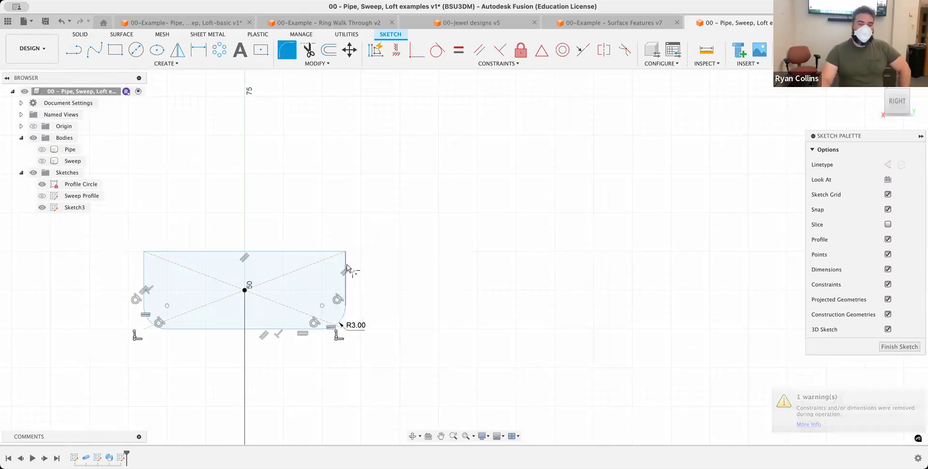
pyautogui.click(288, 250)
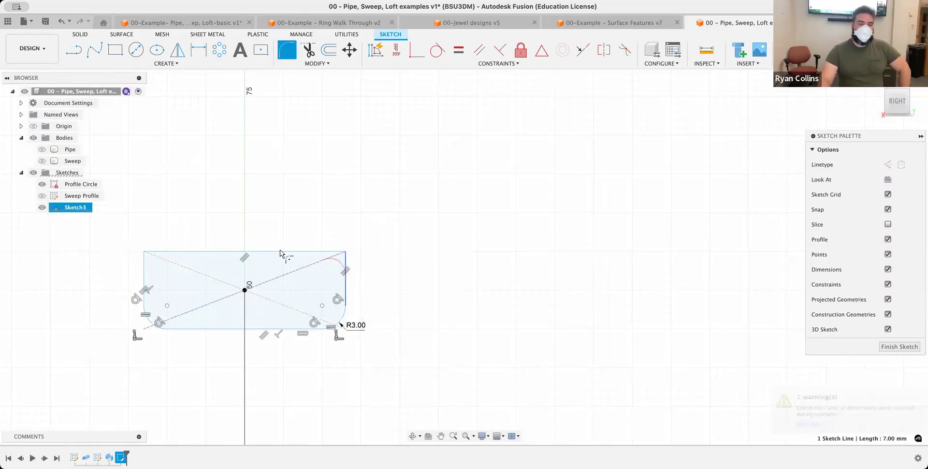
pyautogui.click(145, 271)
pyautogui.click(172, 252)
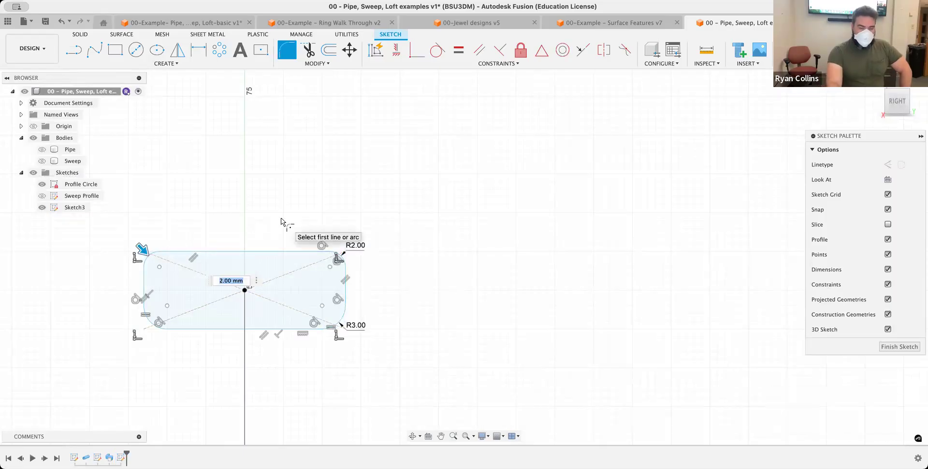
pyautogui.write('5')
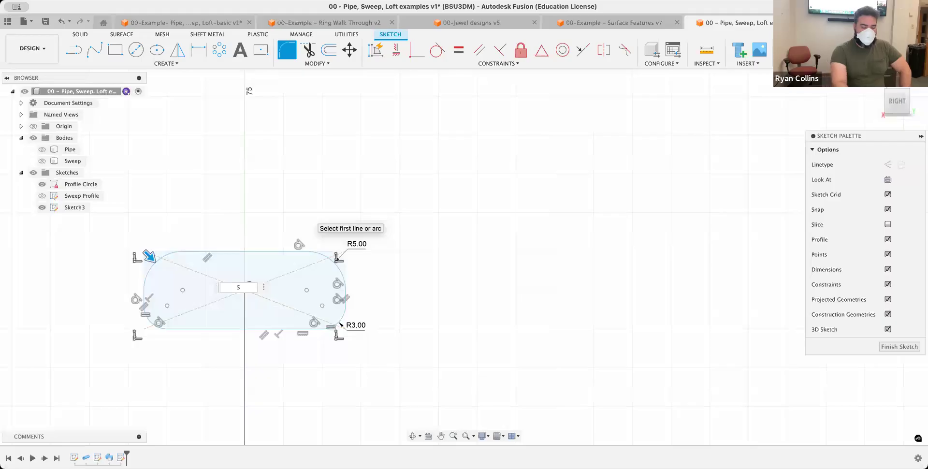
pyautogui.moveTo(151, 259); pyautogui.dragTo(152, 257)
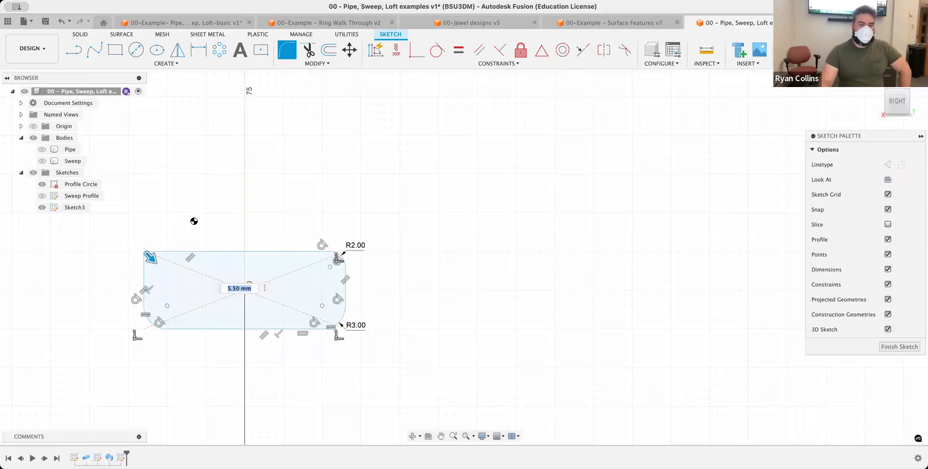
pyautogui.press('Escape')
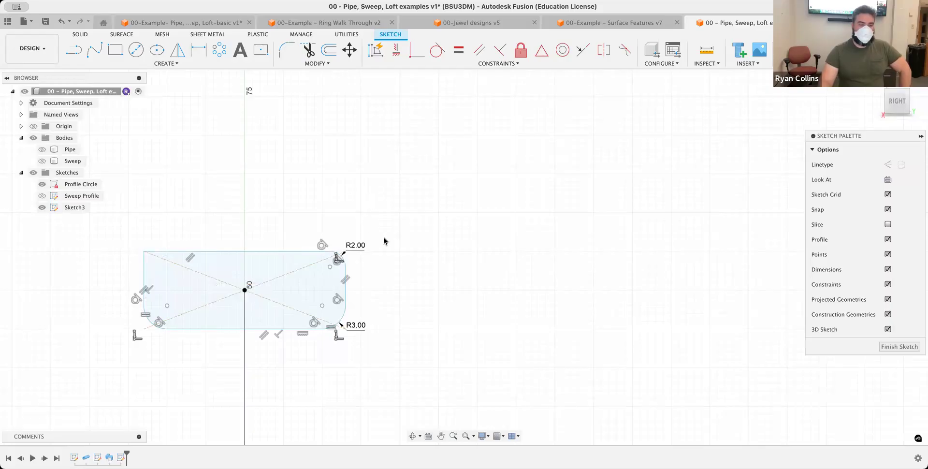
pyautogui.hotkey('ctrl', 'z')
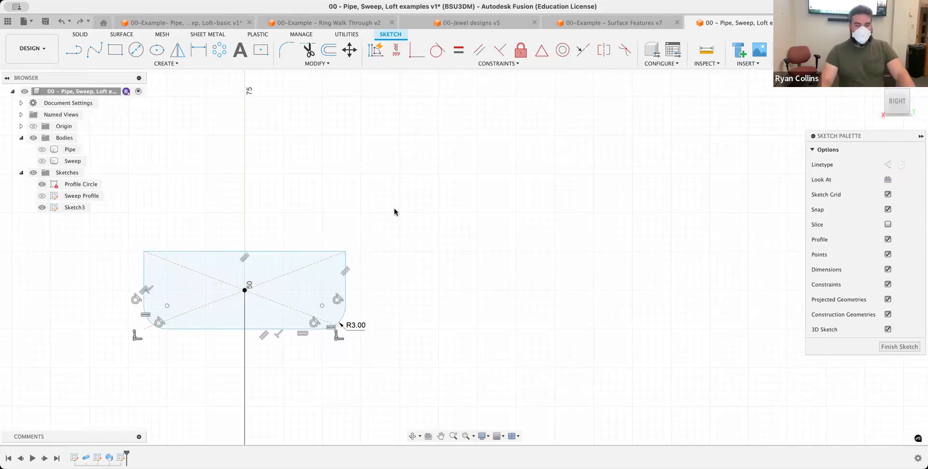
# - Fillet the rectangle's two upper corners with a 5 mm radius
pyautogui.rightClick(392, 211)
pyautogui.click(394, 170)
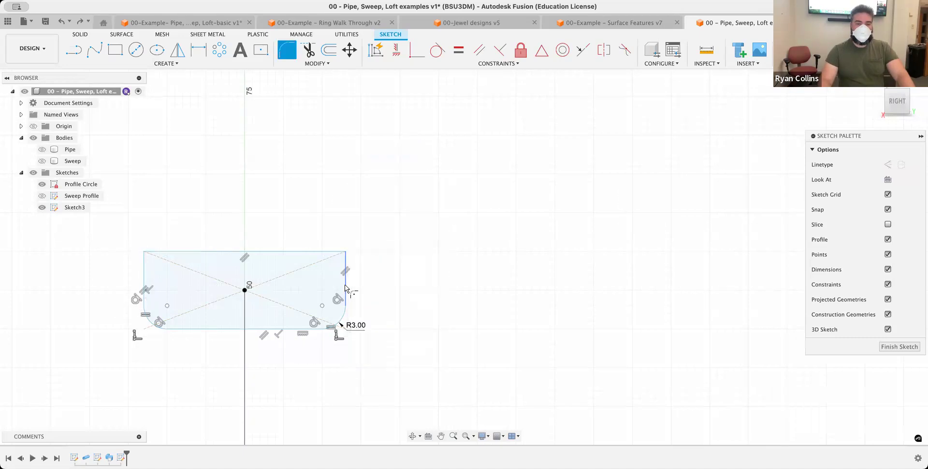
pyautogui.click(310, 251)
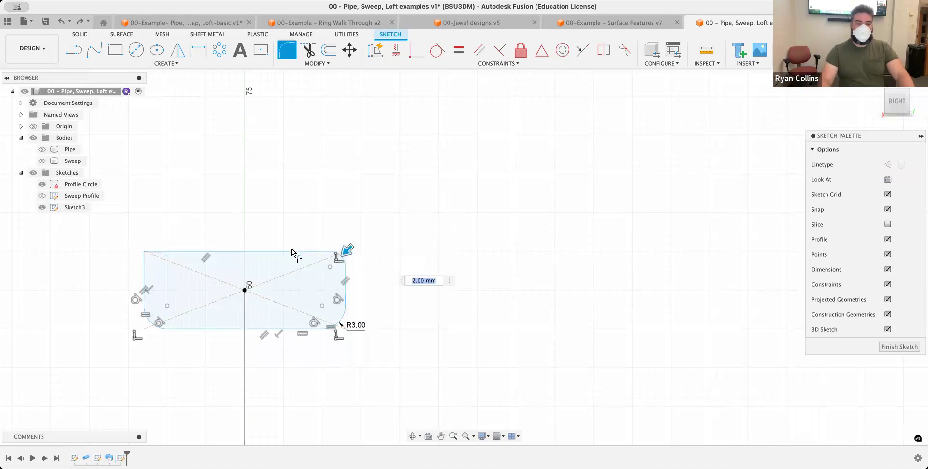
pyautogui.press('Return')
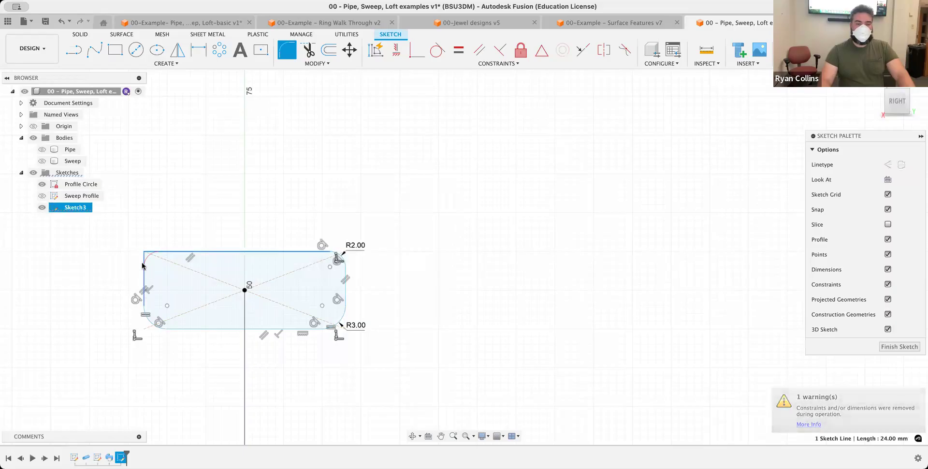
pyautogui.write('5')
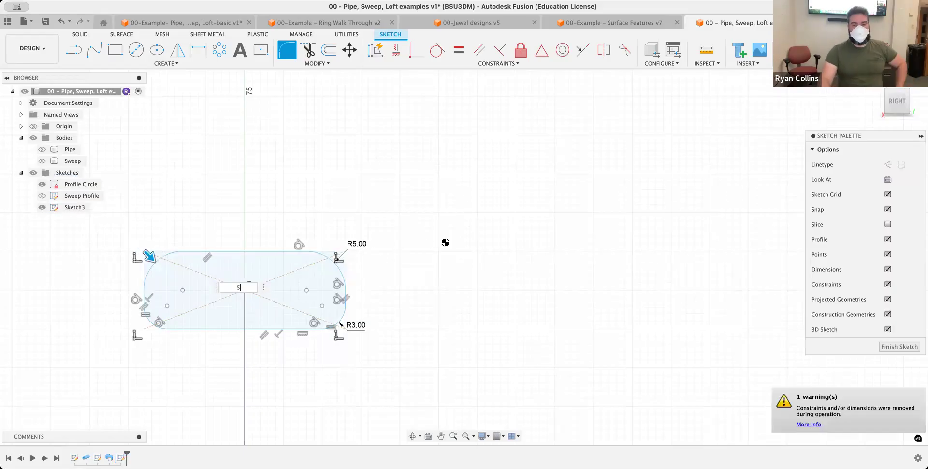
pyautogui.press('Return')
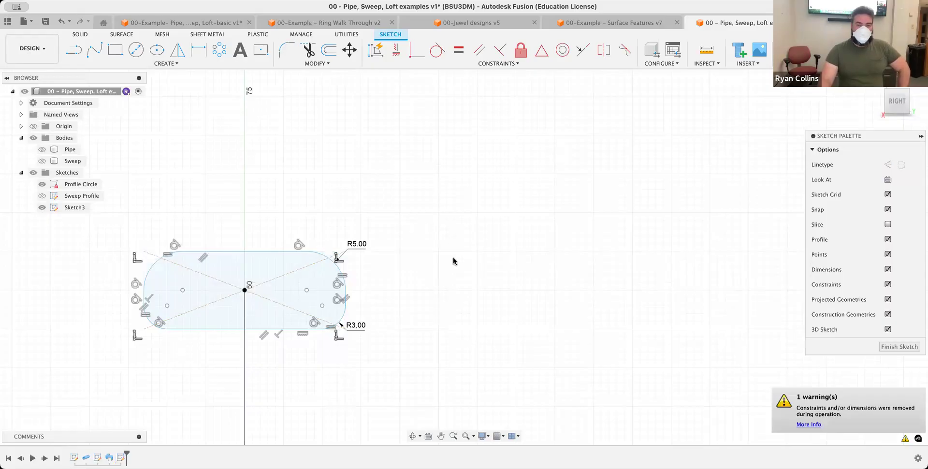
# - Check the rounded rectangle and the ellipse at both ends of the projected line, and finish the sketch
pyautogui.scroll(-5, 389, 307)
pyautogui.moveTo(453, 357); pyautogui.dragTo(413, 173, button='middle')
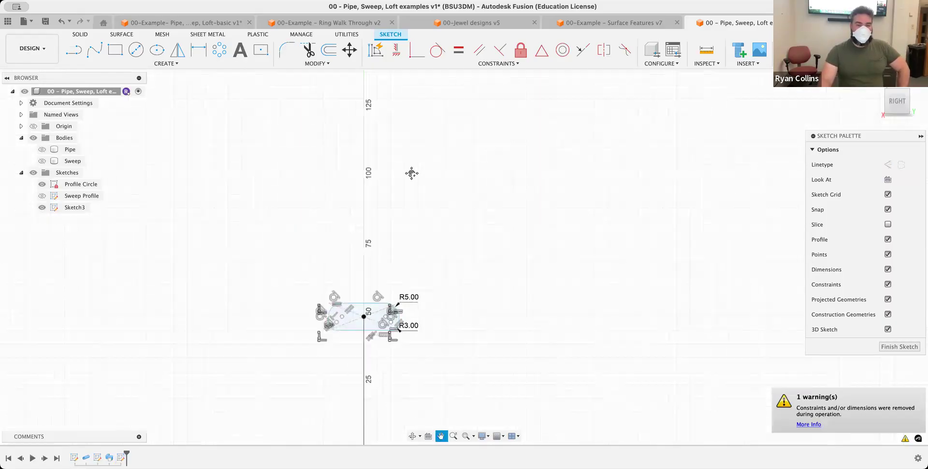
pyautogui.scroll(-2, 404, 275)
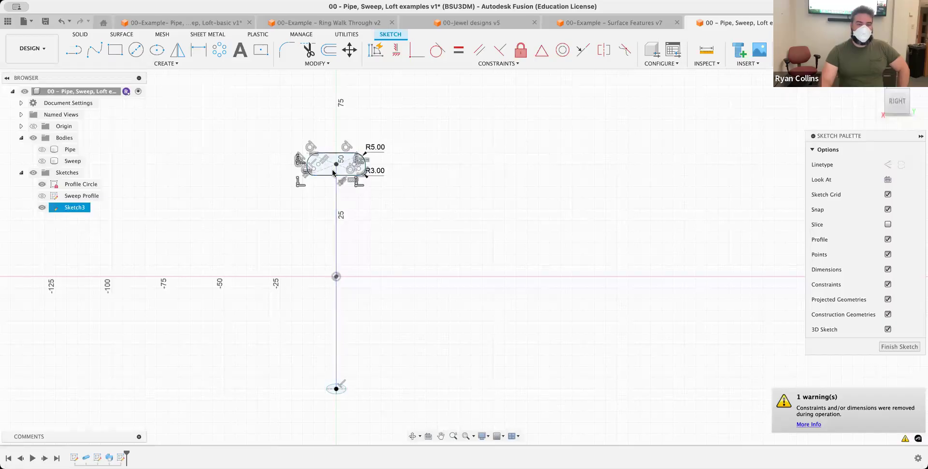
pyautogui.scroll(3, 350, 387)
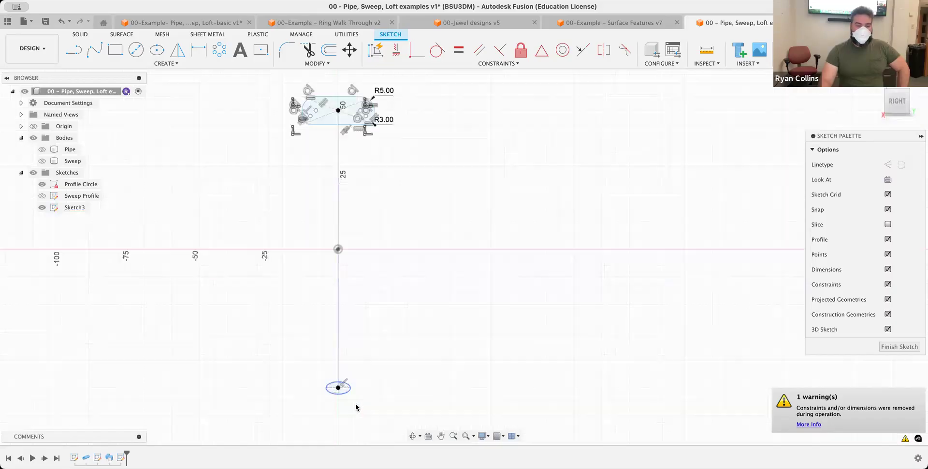
pyautogui.scroll(-3, 351, 387)
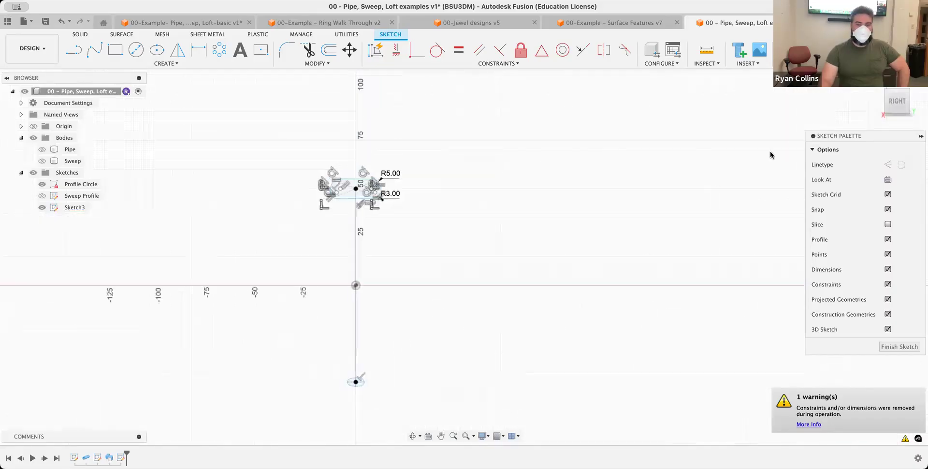
pyautogui.click(899, 347)
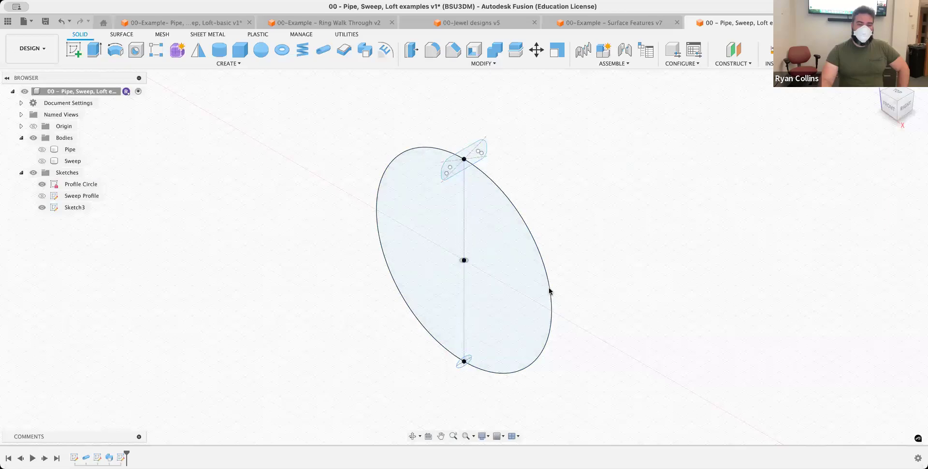
# - Start a Loft with the rounded rectangle as the first profile and the ellipse as the second
pyautogui.click(243, 64)
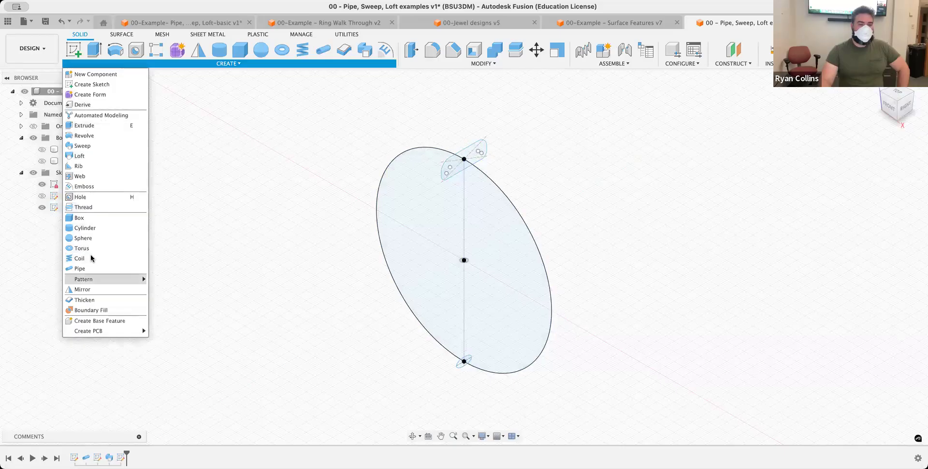
pyautogui.click(90, 155)
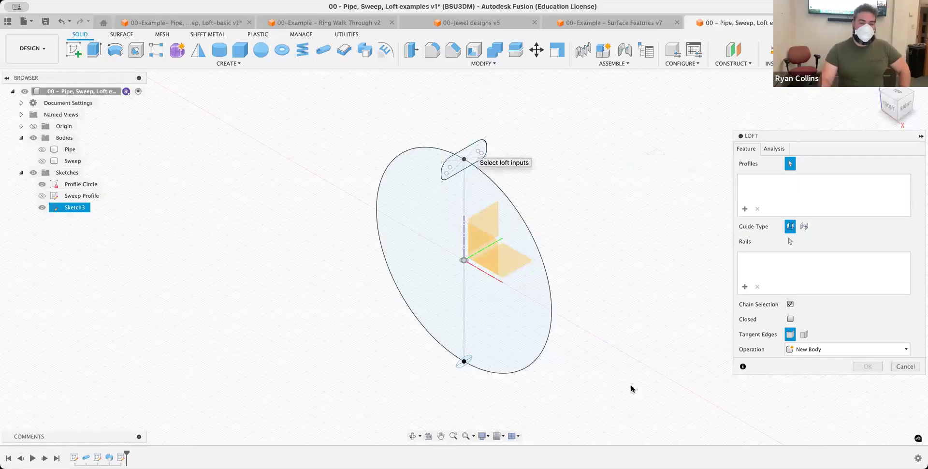
pyautogui.click(457, 167)
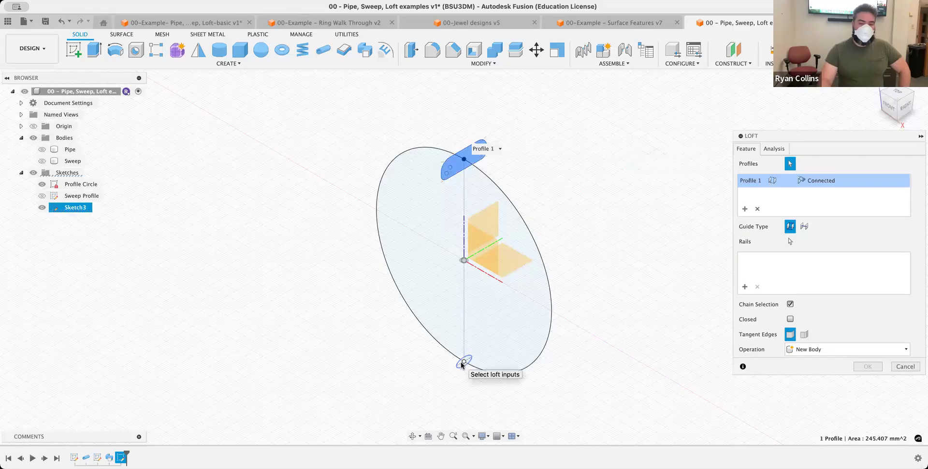
pyautogui.click(462, 363)
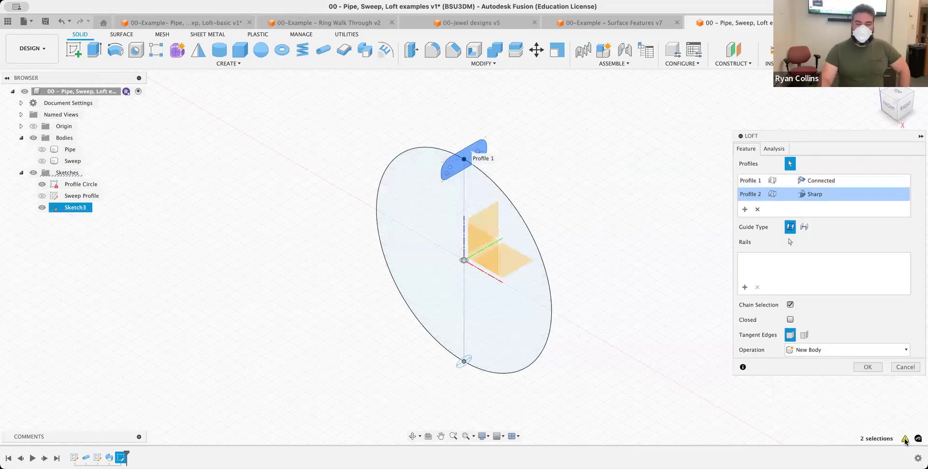
pyautogui.moveTo(905, 439)
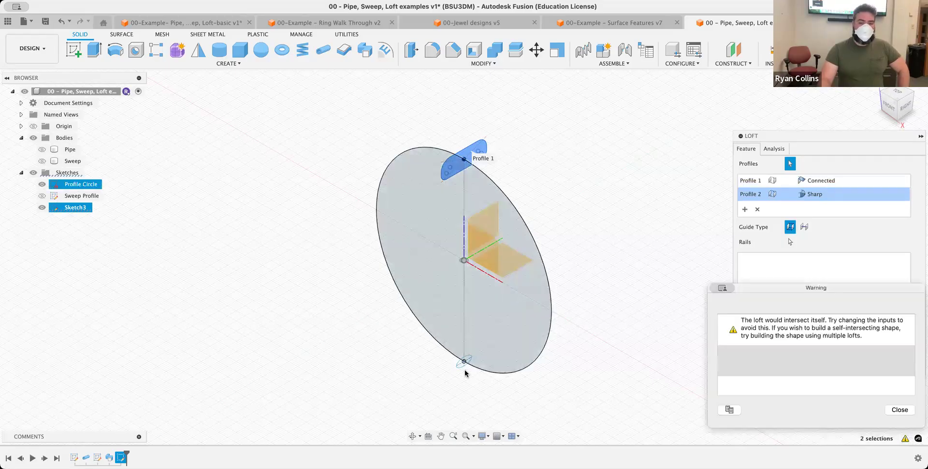
pyautogui.scroll(4, 461, 363)
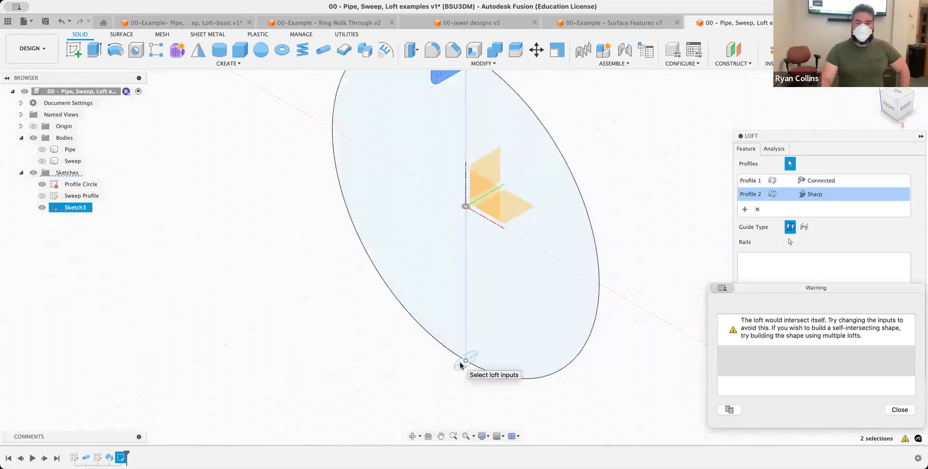
pyautogui.click(757, 210)
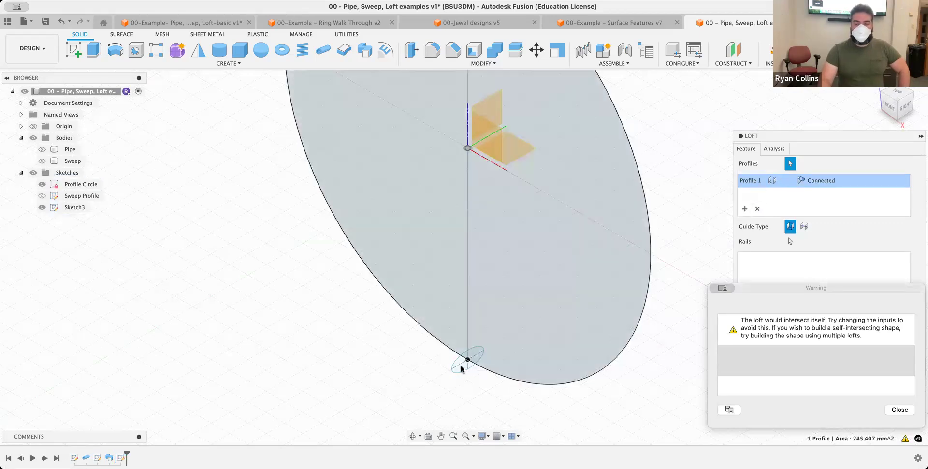
pyautogui.click(460, 362)
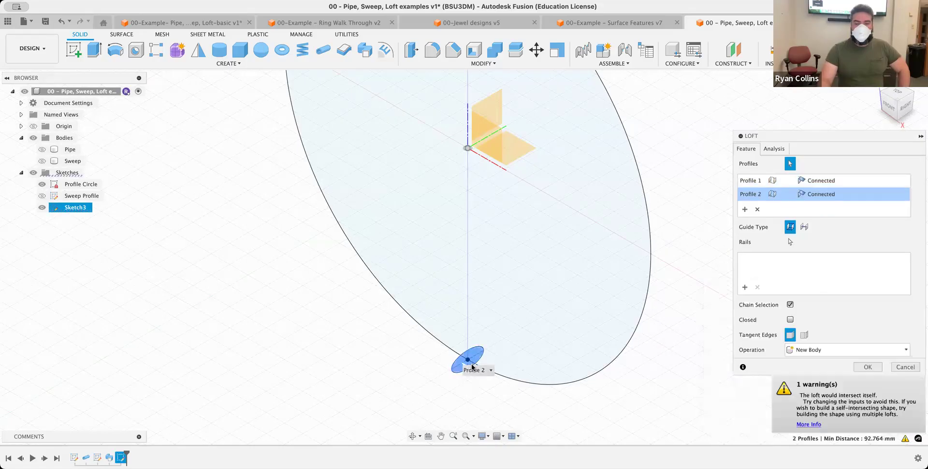
# - Use the profile circle as the loft's centerline and create the half ring as a new body
pyautogui.scroll(-3, 546, 334)
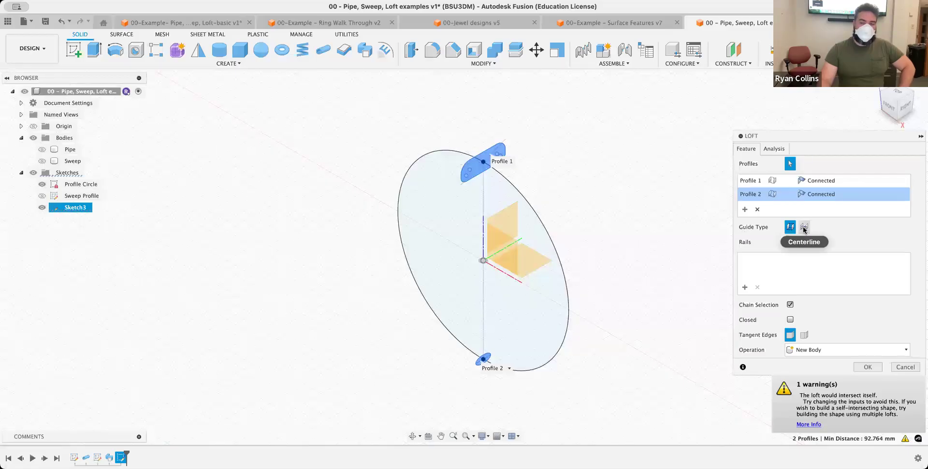
pyautogui.click(804, 227)
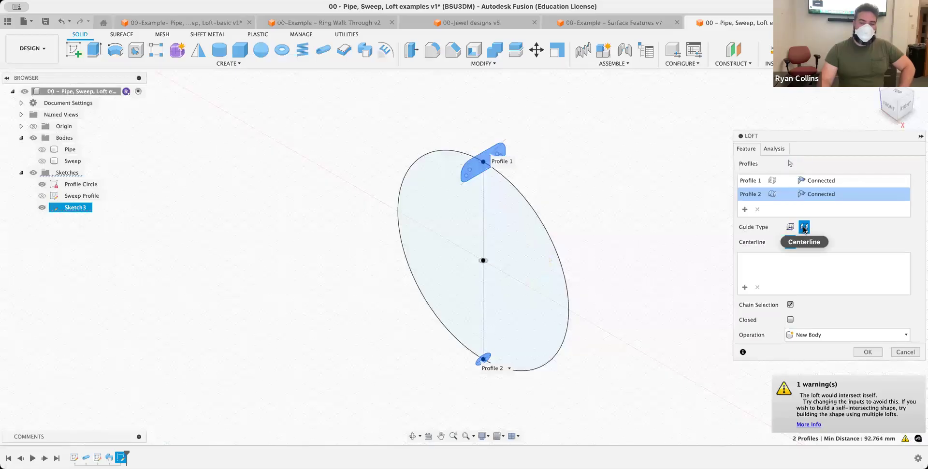
pyautogui.click(560, 267)
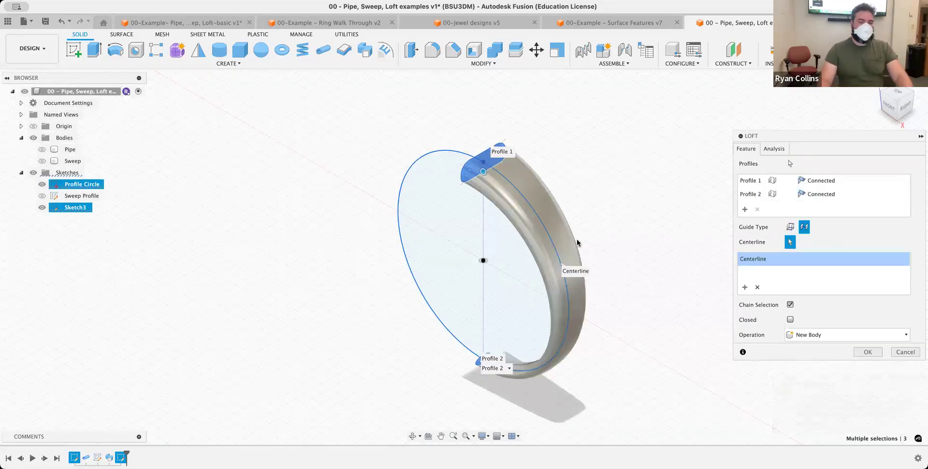
pyautogui.keyDown('shift'); pyautogui.moveTo(647, 230); pyautogui.dragTo(617, 224, button='middle'); pyautogui.keyUp('shift')
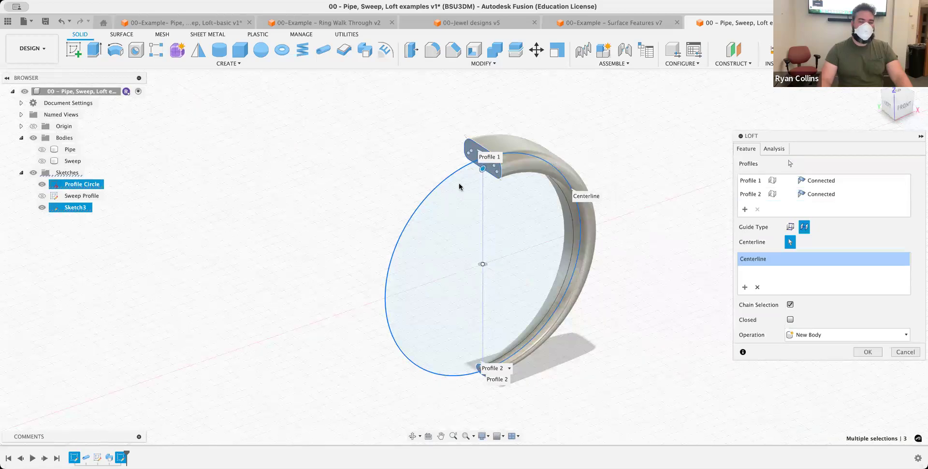
pyautogui.click(867, 352)
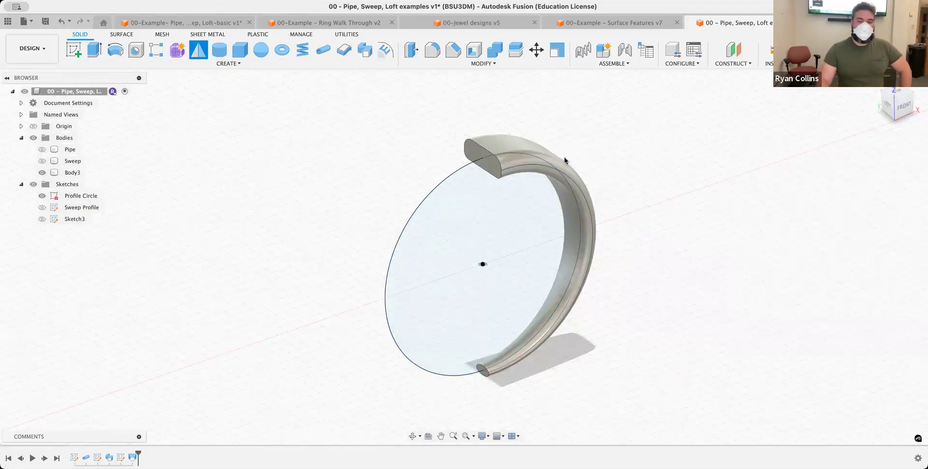
# - Mirror the lofted half-ring body across the vertical YZ origin plane with the Join operation
pyautogui.click(543, 155)
pyautogui.click(864, 180)
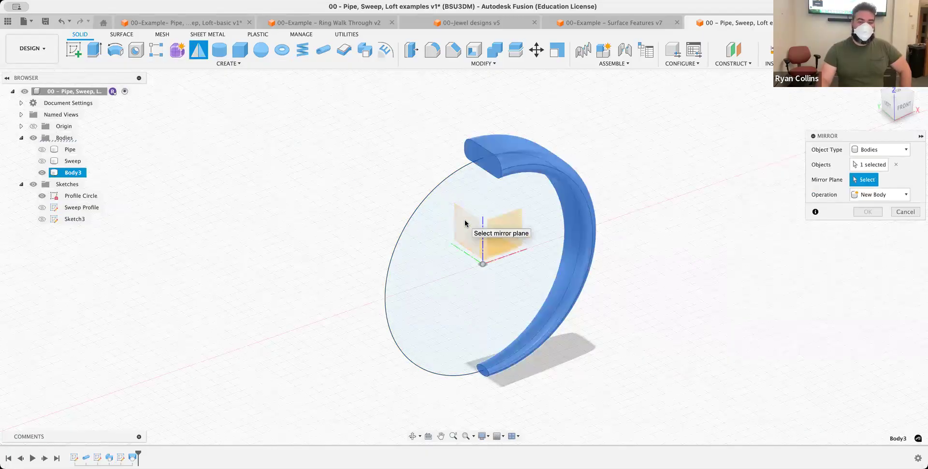
pyautogui.click(465, 223)
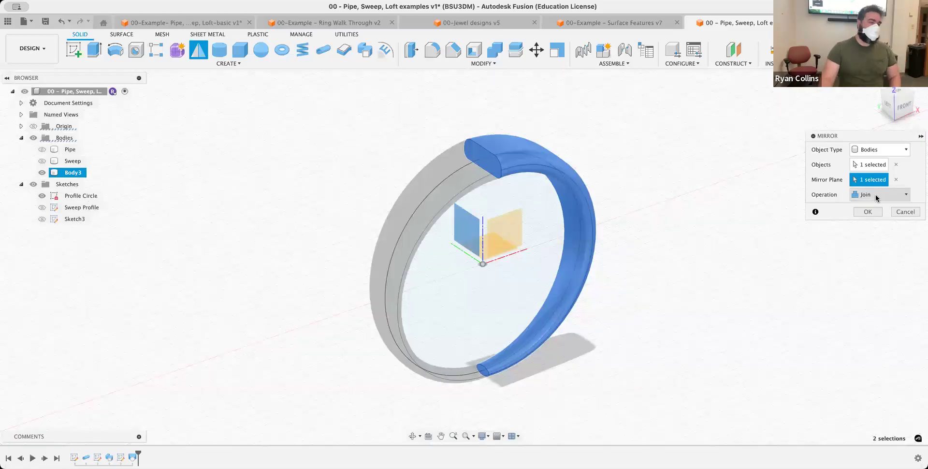
pyautogui.click(875, 216)
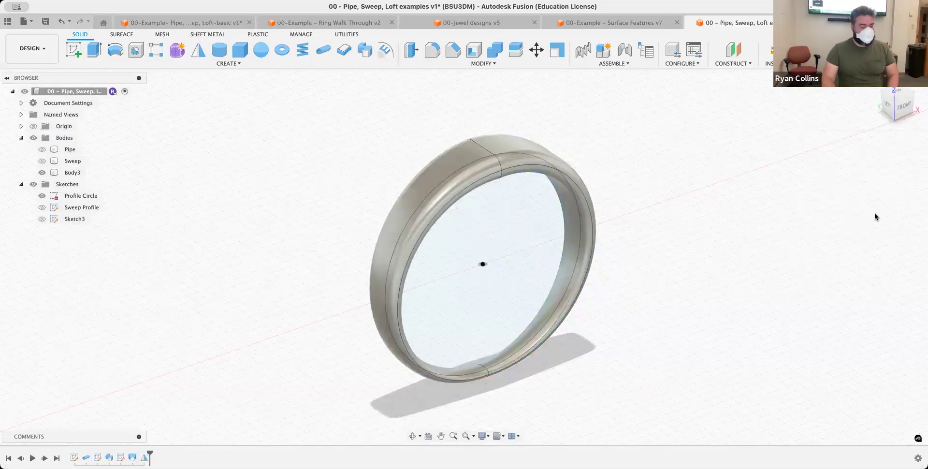
# - Save the design with the version description "Basics rings"
pyautogui.press('super+s')
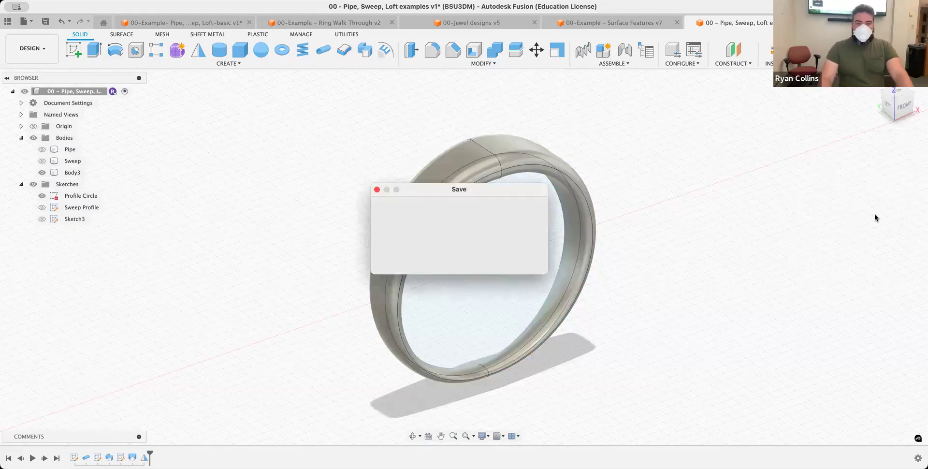
pyautogui.write('Basics')
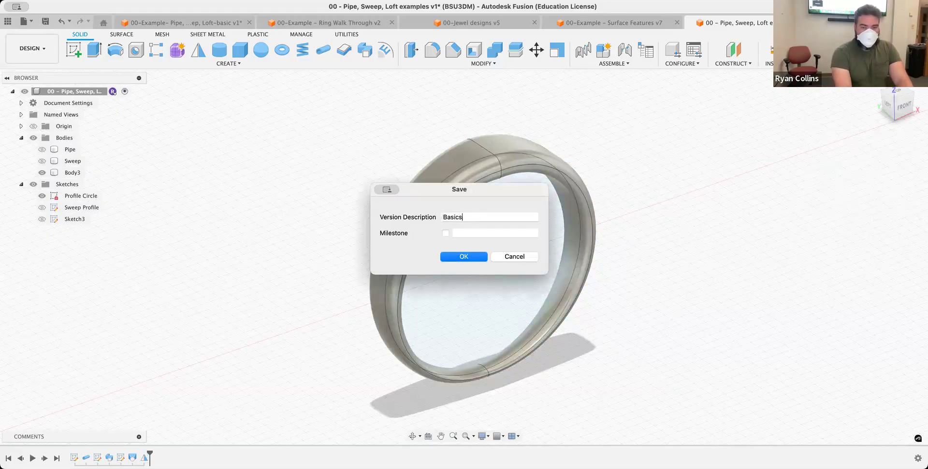
pyautogui.write('rings')
pyautogui.press('Return')
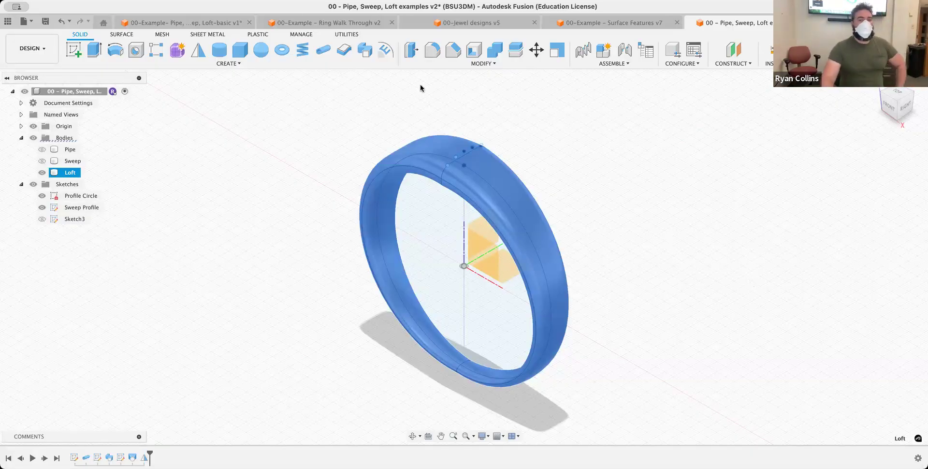
# - Switch to the 00-Jewel designs document, show the 5-Sided Jewel alone and examine its facets from several angles
pyautogui.click(440, 21)
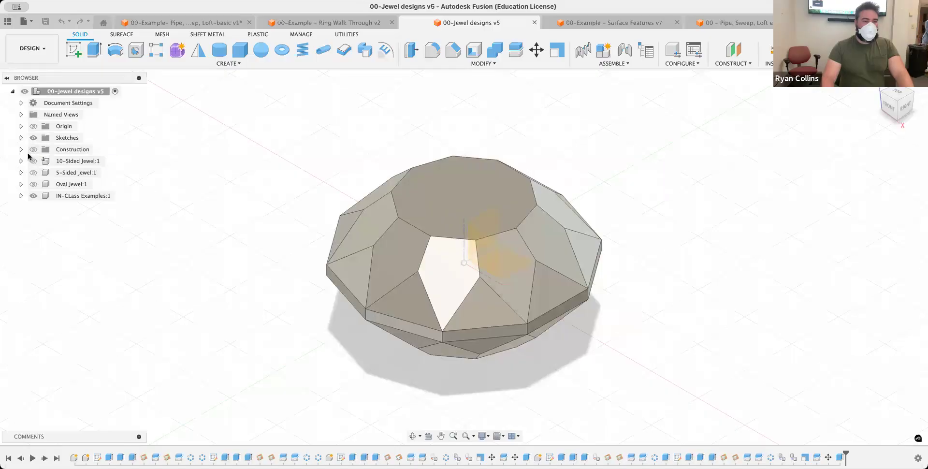
pyautogui.click(32, 172)
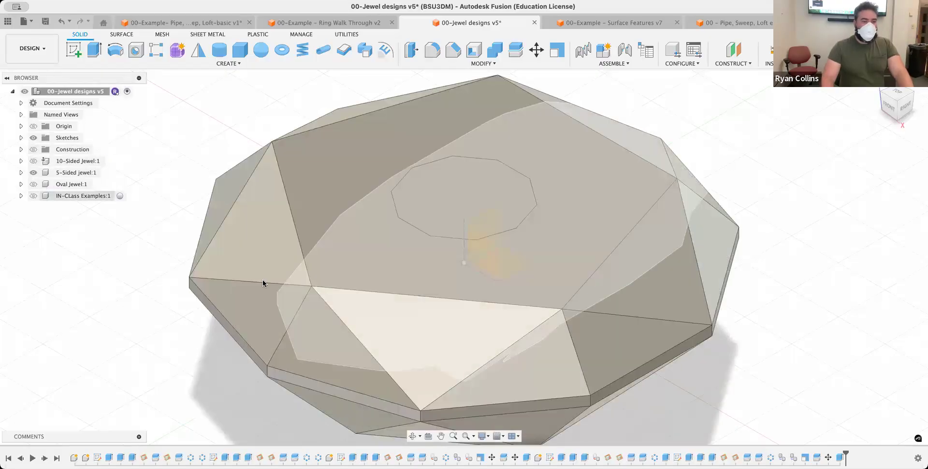
pyautogui.scroll(-3, 263, 283)
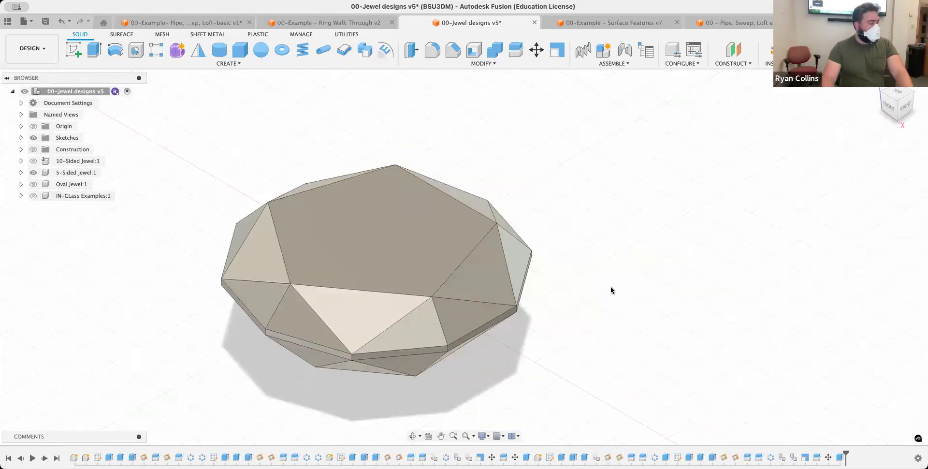
pyautogui.moveTo(576, 303)
pyautogui.keyDown('shift'); pyautogui.mouseDown(button='middle')
pyautogui.moveTo(578, 260)
pyautogui.moveTo(570, 292)
pyautogui.mouseUp(button='middle'); pyautogui.keyUp('shift')
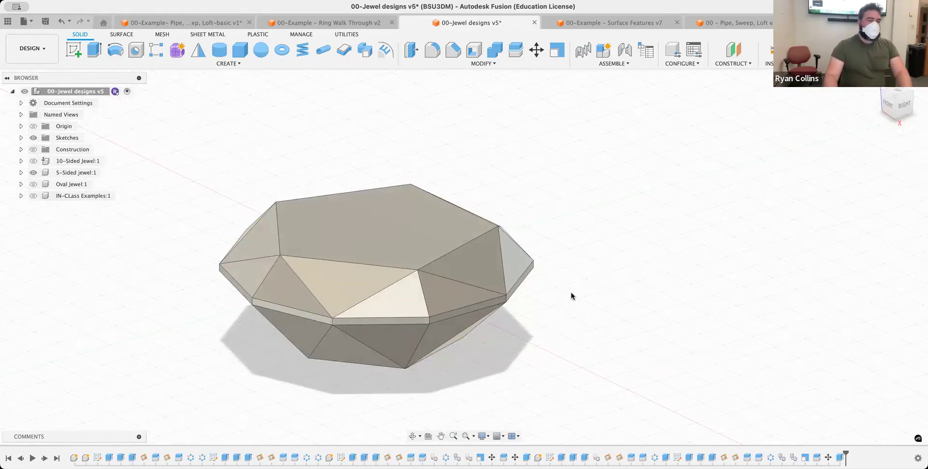
pyautogui.keyDown('shift'); pyautogui.moveTo(576, 234); pyautogui.dragTo(560, 297, button='middle'); pyautogui.keyUp('shift')
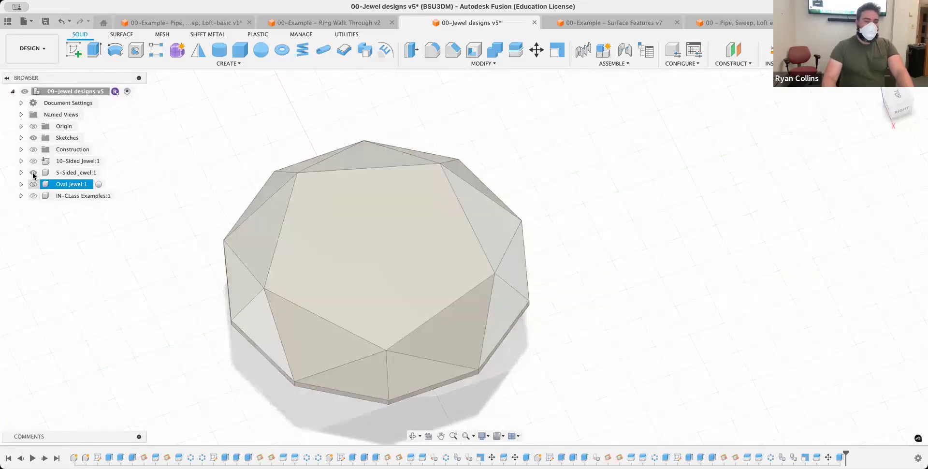
# - Hide the 5-Sided Jewel, show the Oval Jewel and examine its facets
pyautogui.click(38, 173)
pyautogui.click(33, 172)
pyautogui.click(33, 184)
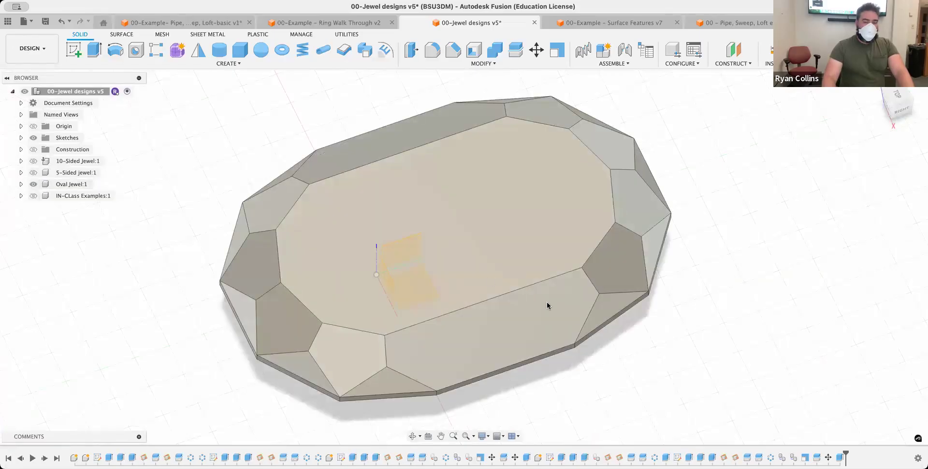
pyautogui.moveTo(711, 351)
pyautogui.keyDown('shift'); pyautogui.mouseDown(button='middle')
pyautogui.moveTo(701, 335)
pyautogui.moveTo(727, 332)
pyautogui.moveTo(706, 343)
pyautogui.mouseUp(button='middle'); pyautogui.keyUp('shift')
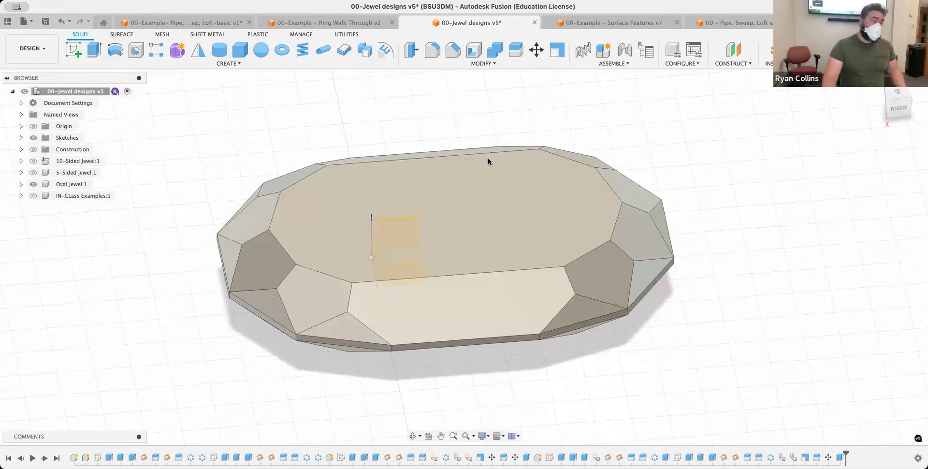
# - Return to the Pipe, Sweep, Loft examples design, hide the Loft body and both visible sketches, and collapse the Bodies and Sketches folders
pyautogui.click(746, 24)
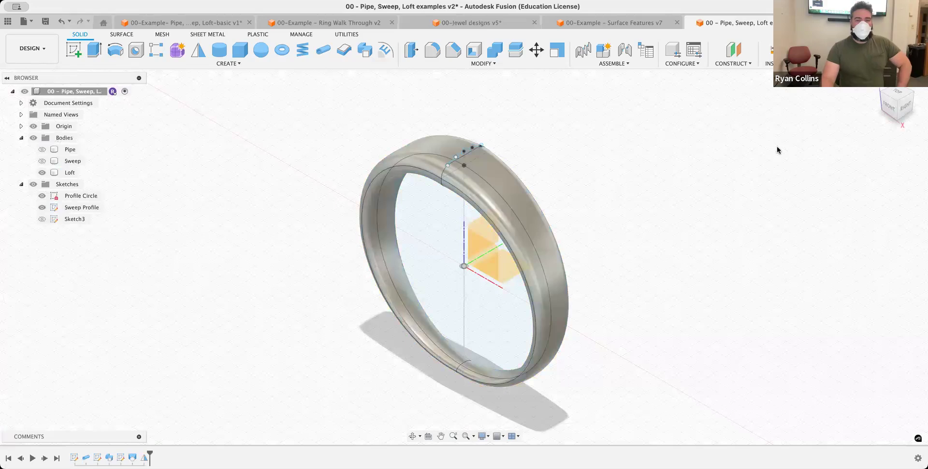
pyautogui.click(41, 173)
pyautogui.click(41, 173)
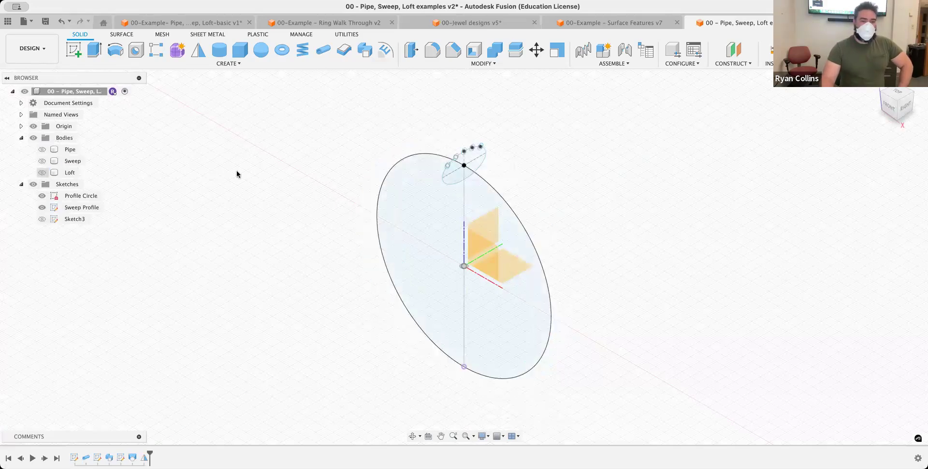
pyautogui.click(42, 207)
pyautogui.click(42, 196)
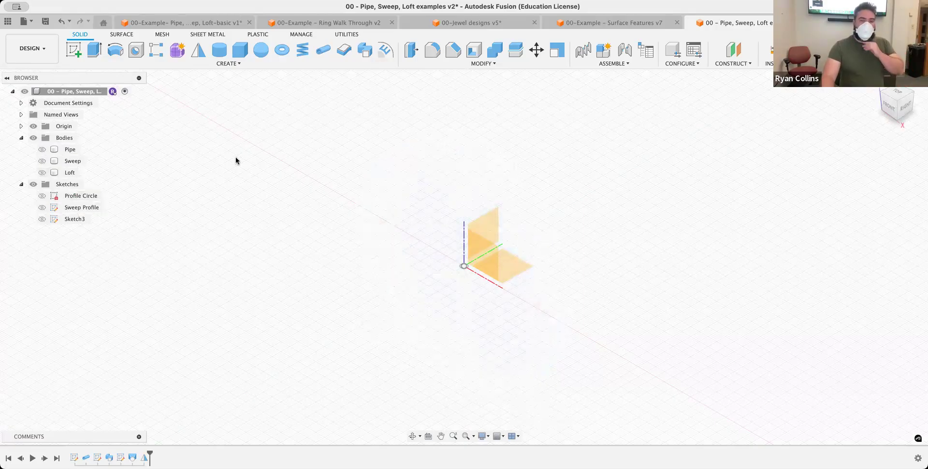
pyautogui.click(22, 138)
pyautogui.click(22, 149)
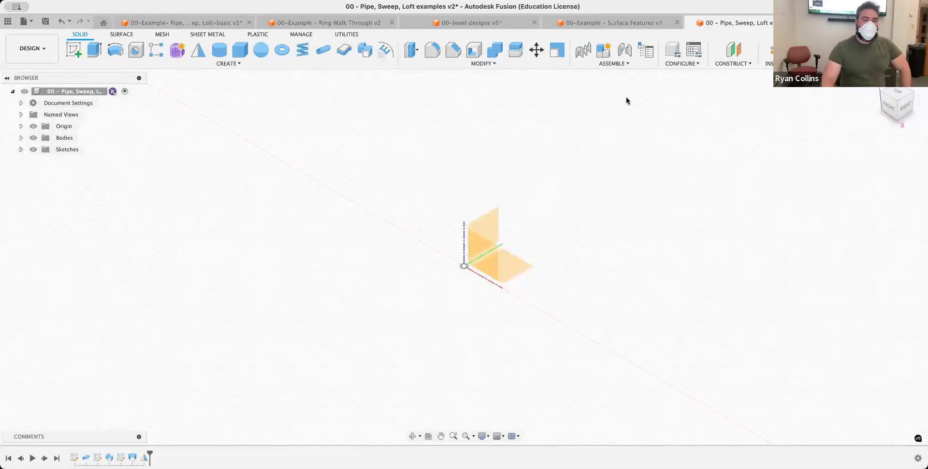
# - Set up a new internal component named "Jewel" under the root design
pyautogui.click(602, 57)
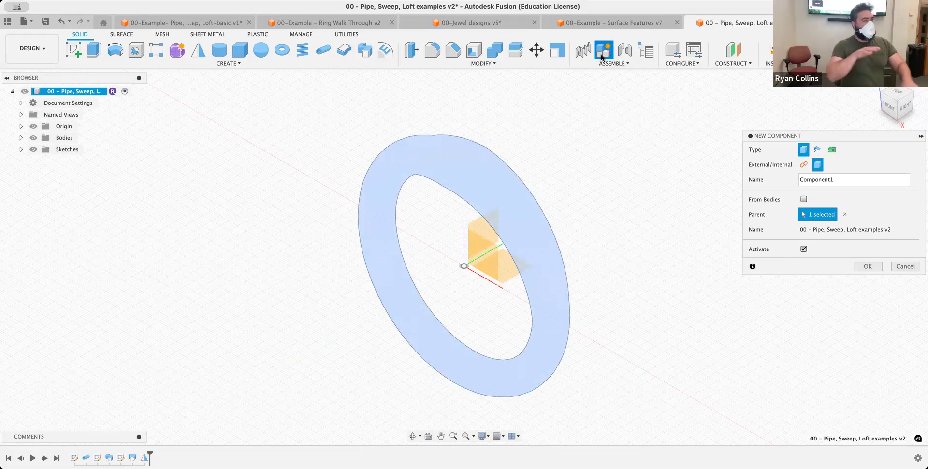
pyautogui.doubleClick(850, 180)
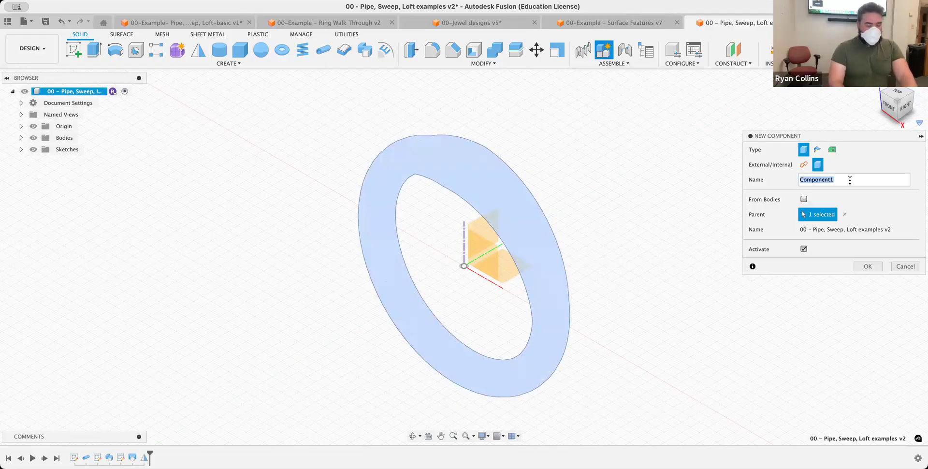
pyautogui.write('Jewel')
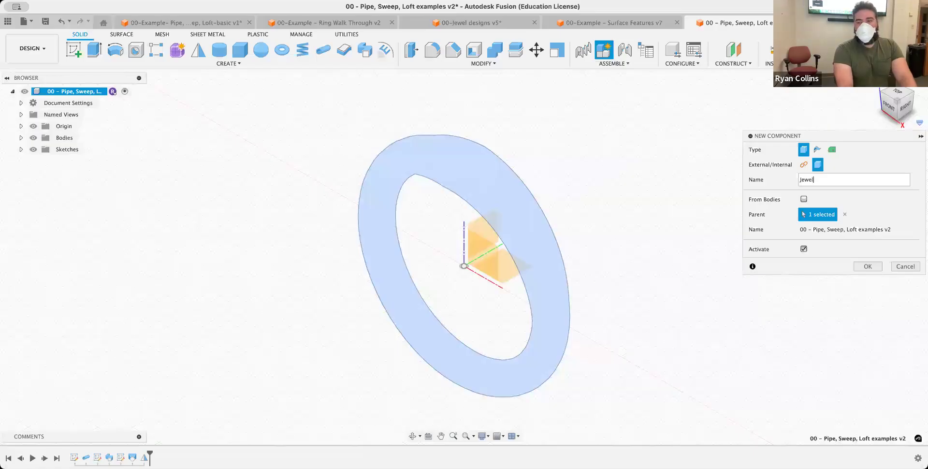
# - Create the active internal component named Jewel and start a sketch in it on the horizontal origin plane
pyautogui.press('Return')
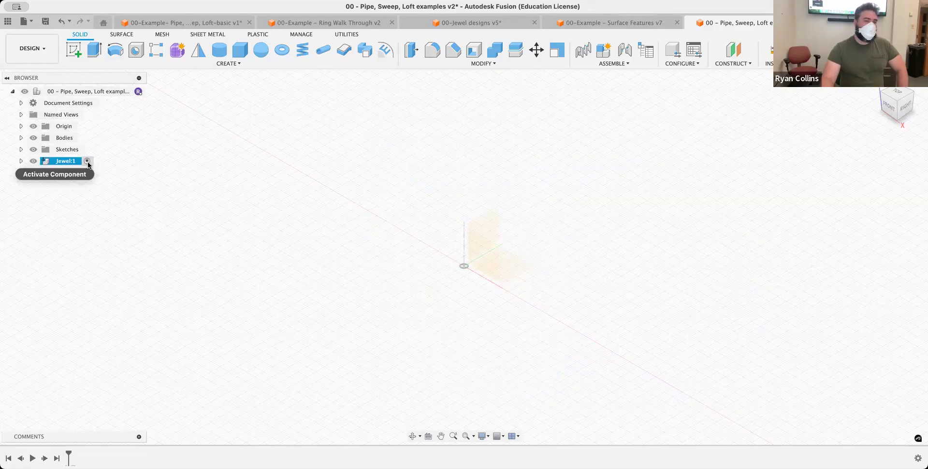
pyautogui.click(21, 161)
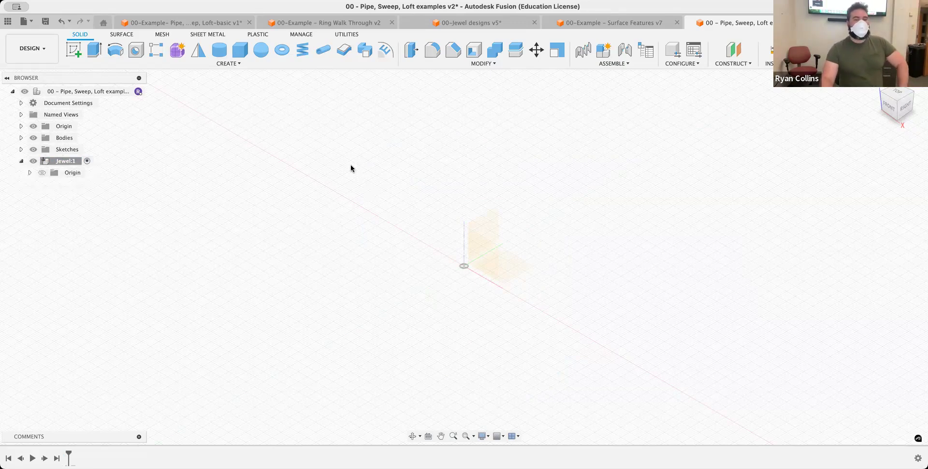
pyautogui.click(72, 52)
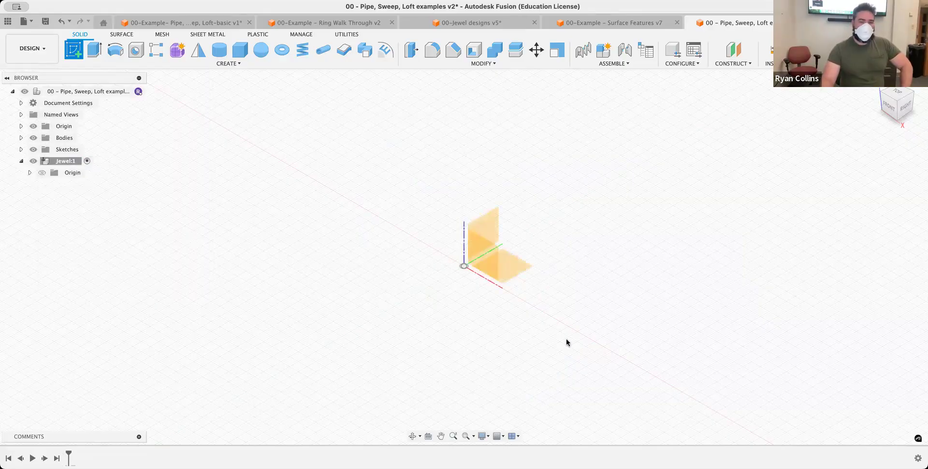
pyautogui.click(523, 272)
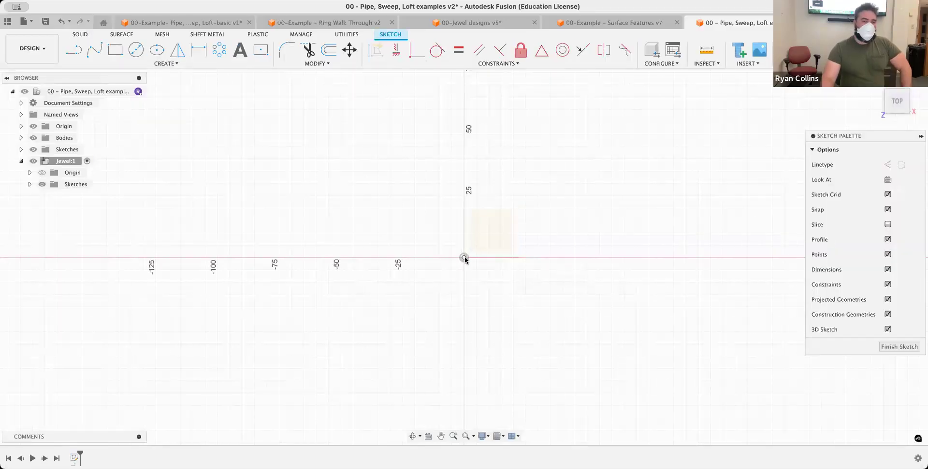
pyautogui.click(170, 64)
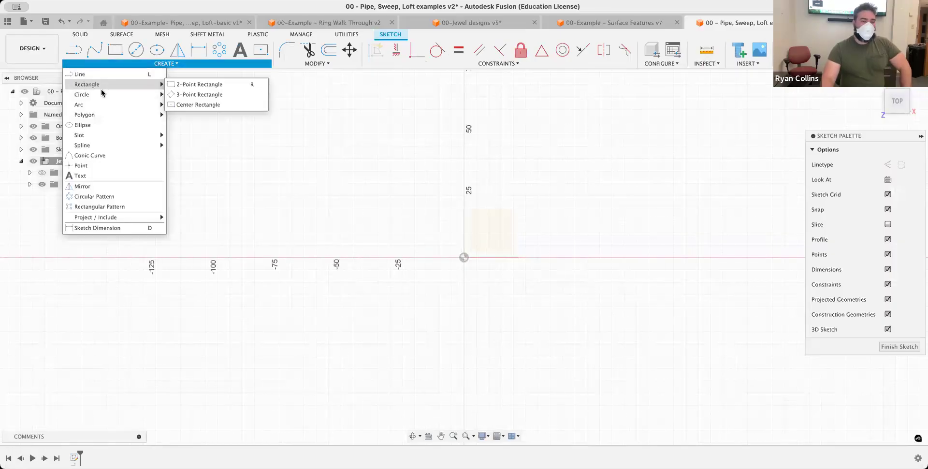
pyautogui.moveTo(150, 117)
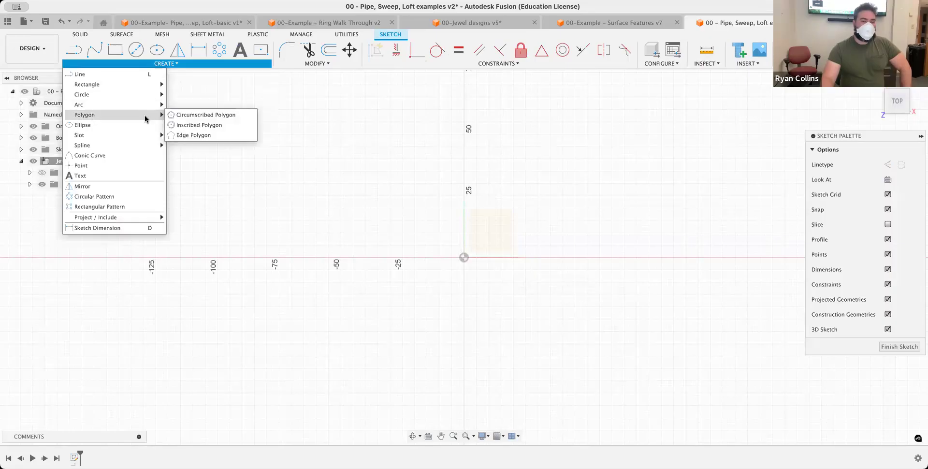
pyautogui.click(203, 124)
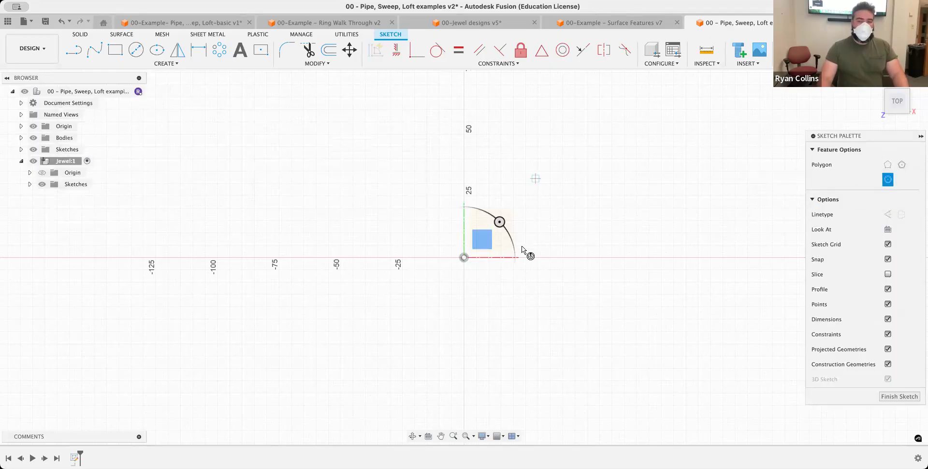
pyautogui.click(464, 258)
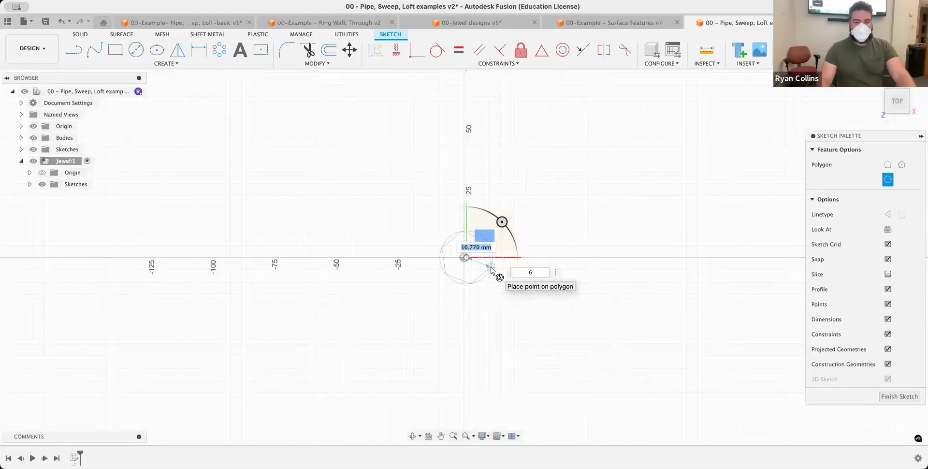
pyautogui.press('Escape')
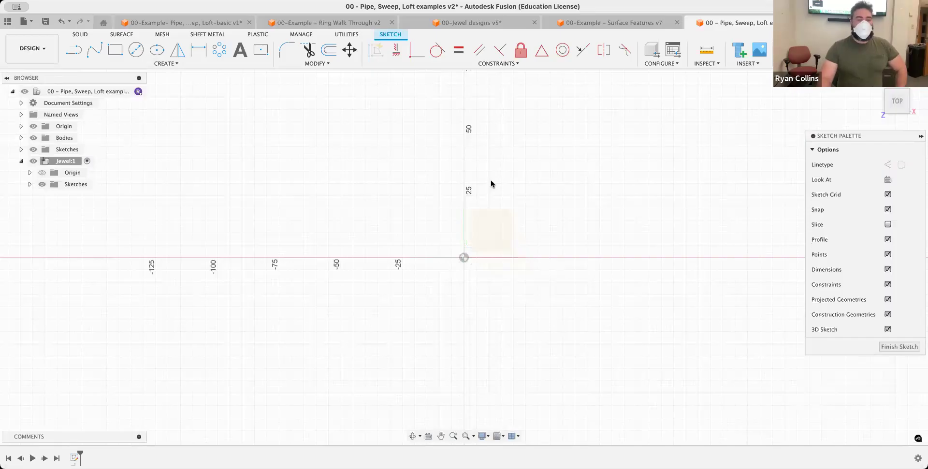
# - Start an inscribed polygon centred on the sketch origin and set it to 8 sides
pyautogui.rightClick(385, 255)
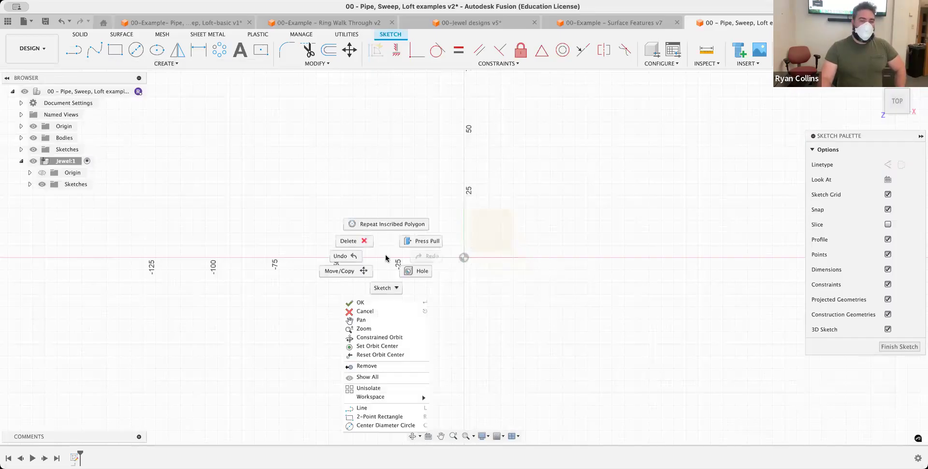
pyautogui.click(391, 223)
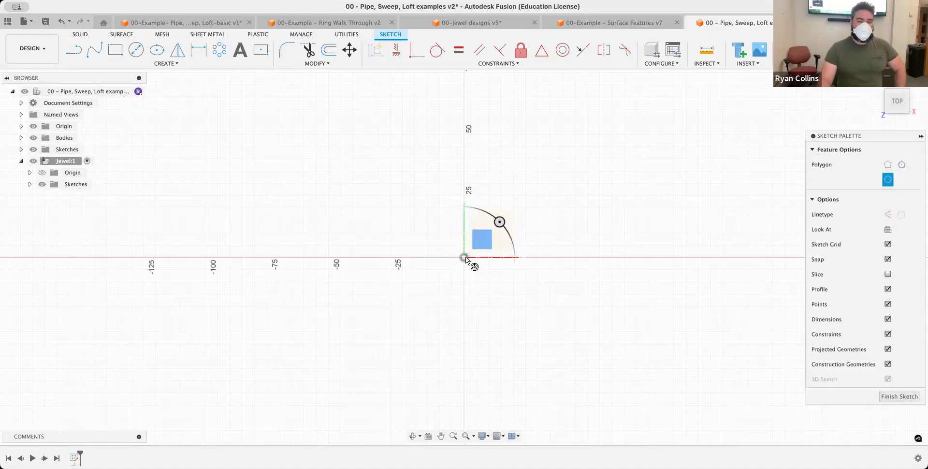
pyautogui.click(465, 258)
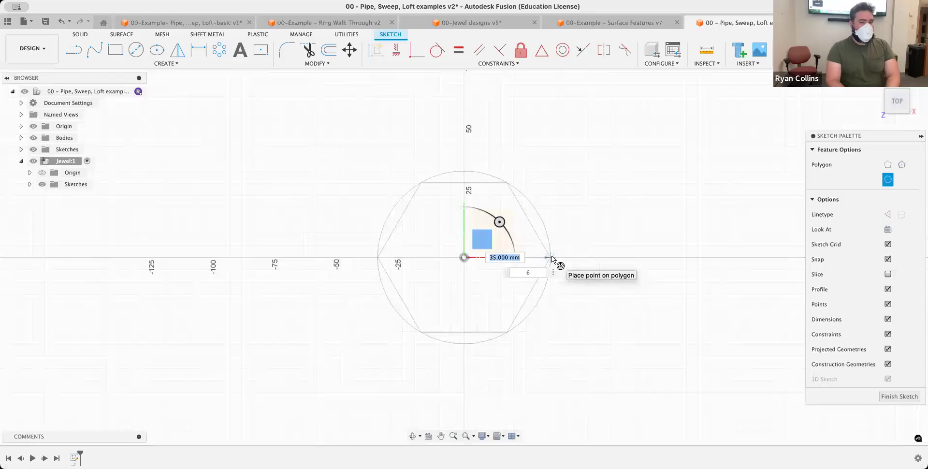
pyautogui.press('Tab')
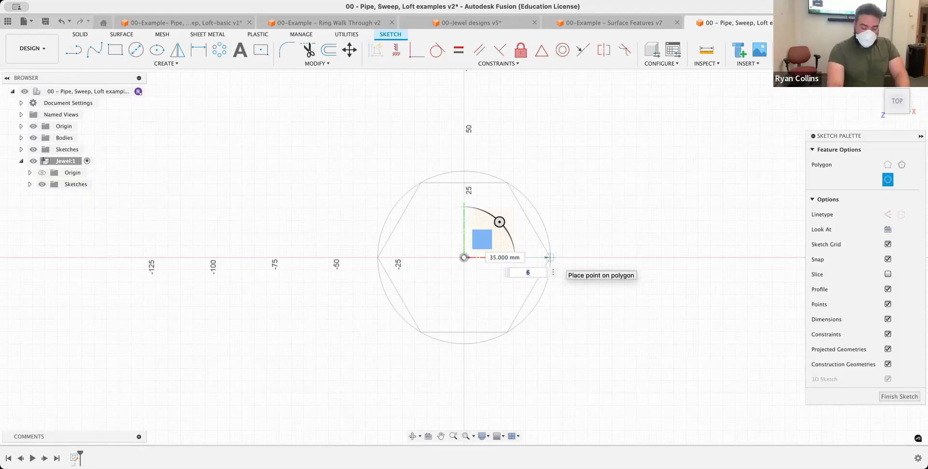
pyautogui.write('8')
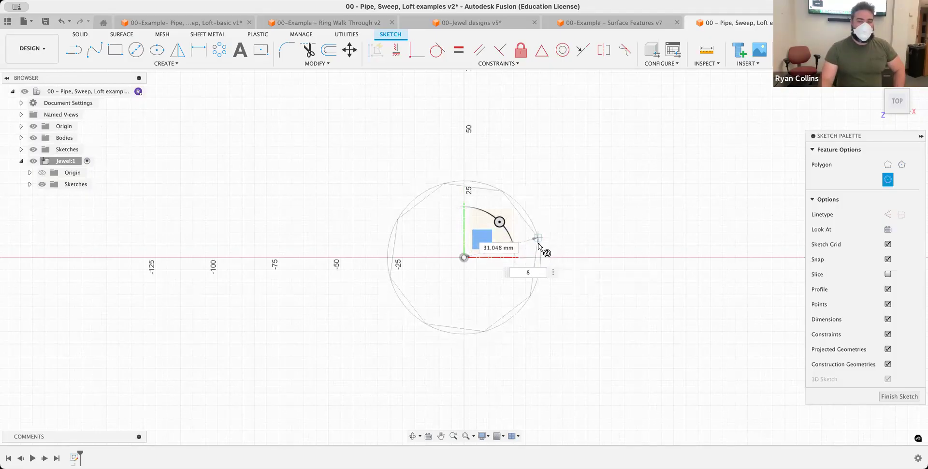
# - Set the octagon's radius to 35 mm and place its corner point on the horizontal red axis
pyautogui.write('25')
pyautogui.press('Tab')
pyautogui.press('BackSpace')
pyautogui.press('BackSpace')
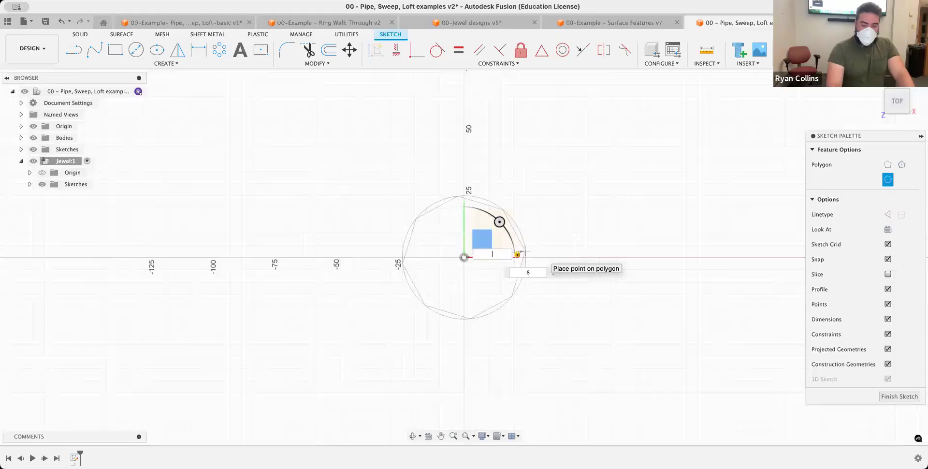
pyautogui.write('35')
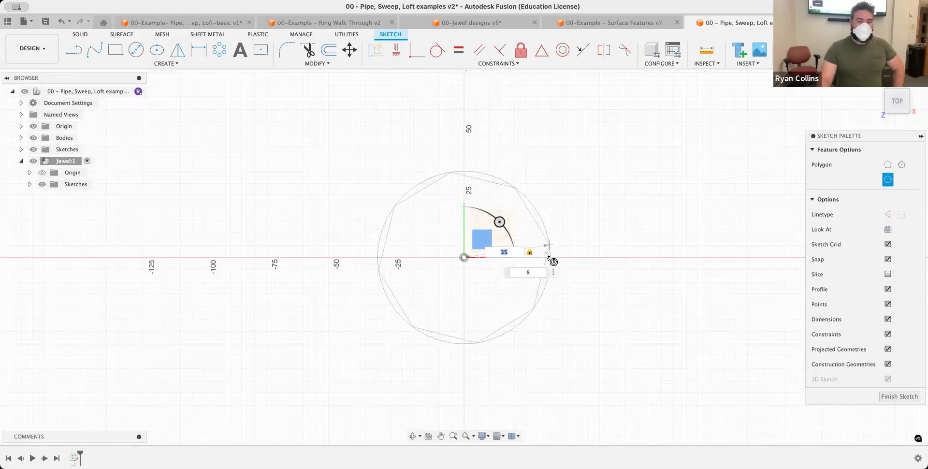
pyautogui.scroll(2, 548, 259)
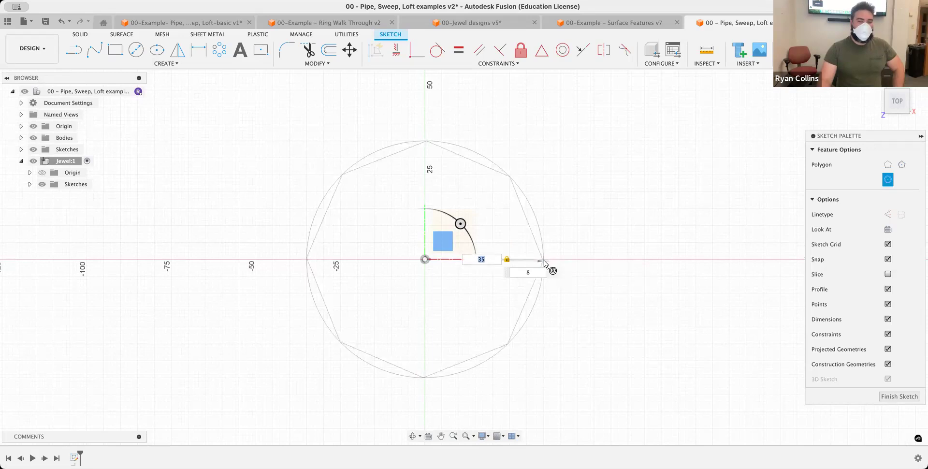
pyautogui.scroll(3, 545, 263)
pyautogui.scroll(3, 544, 262)
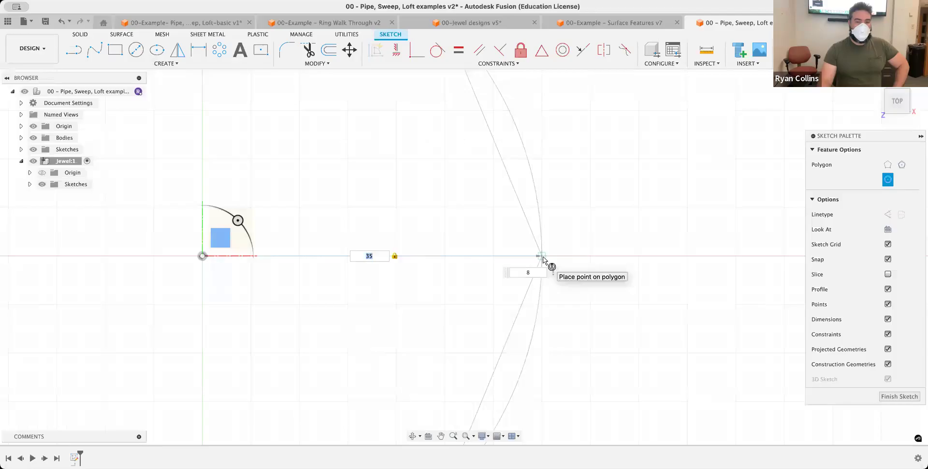
pyautogui.click(542, 257)
pyautogui.scroll(-3, 571, 300)
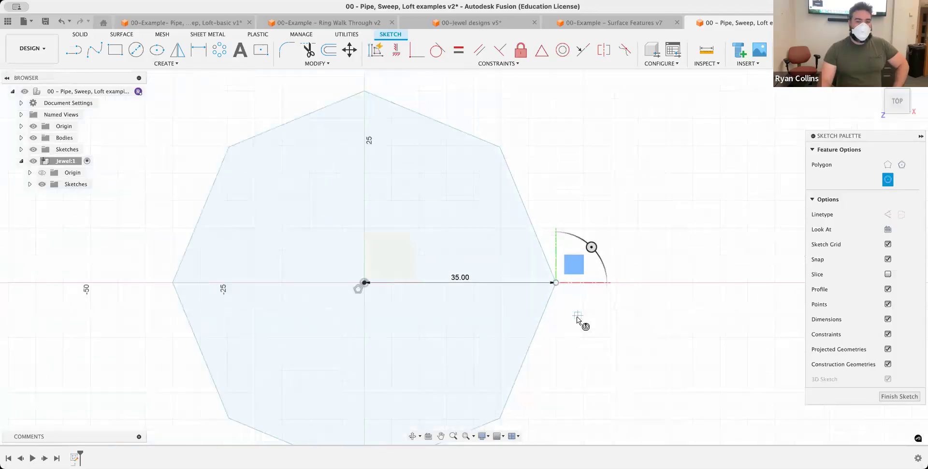
pyautogui.scroll(-2, 580, 320)
pyautogui.scroll(-3, 595, 309)
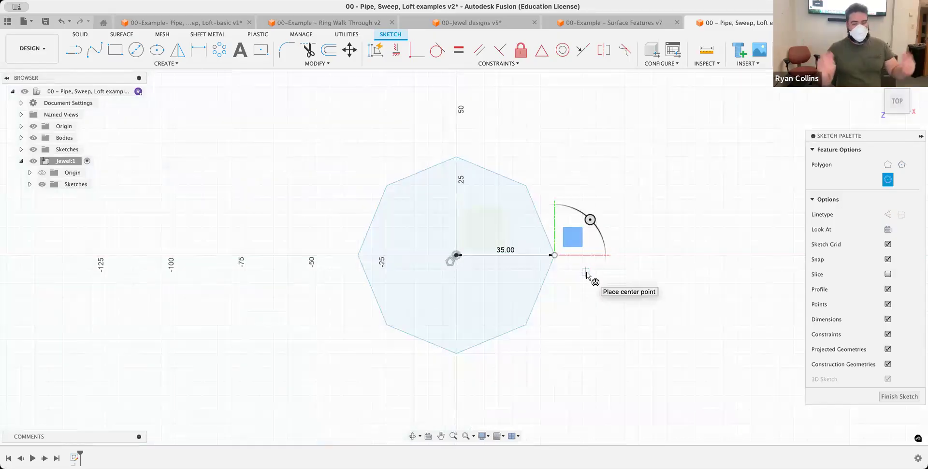
pyautogui.press('Escape')
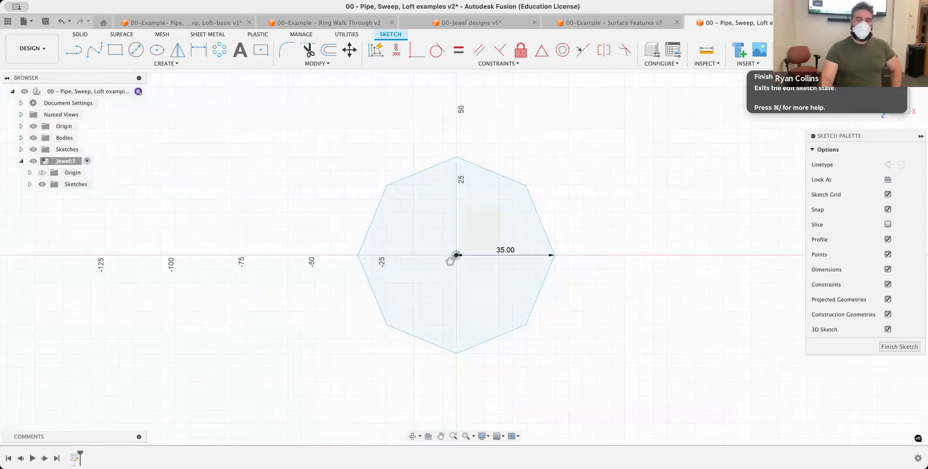
# - Finish the sketch and extrude the octagon profile 1 mm as a new body
pyautogui.click(797, 50)
pyautogui.click(922, 91)
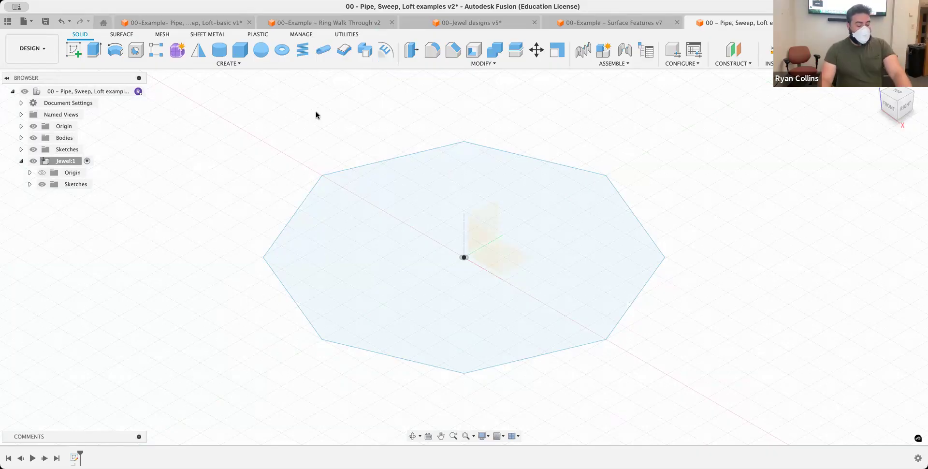
pyautogui.click(99, 56)
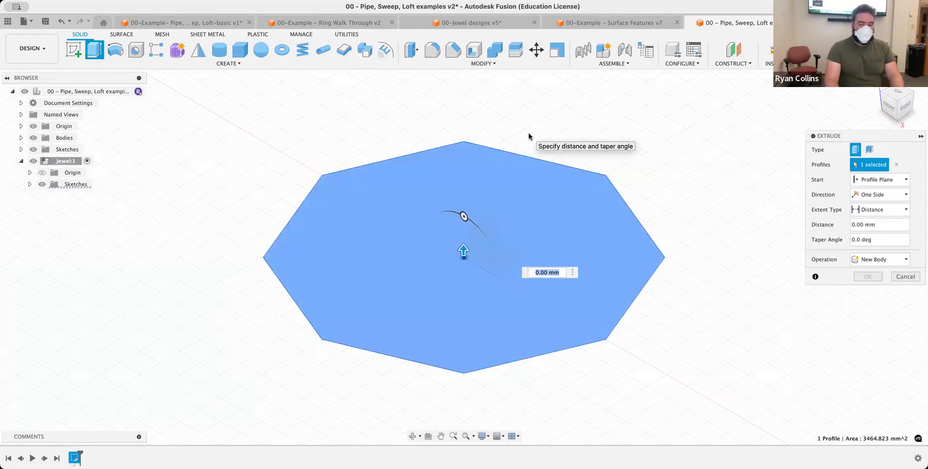
pyautogui.write('1')
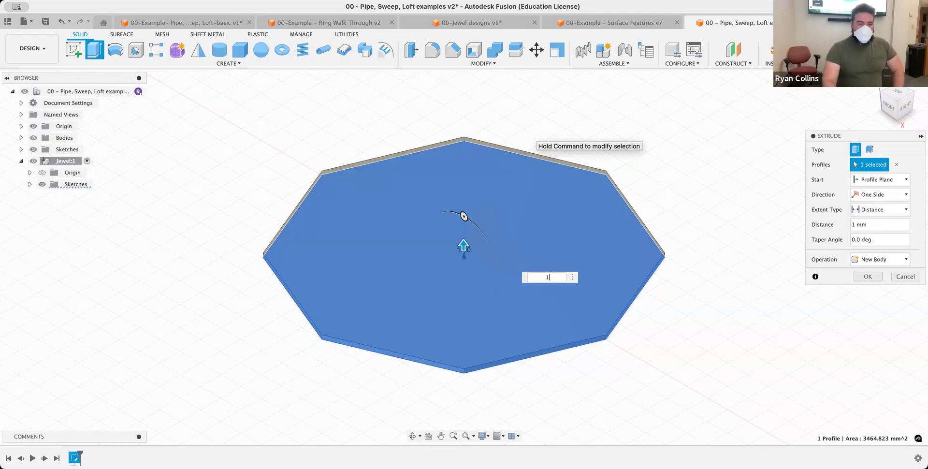
pyautogui.press('Return')
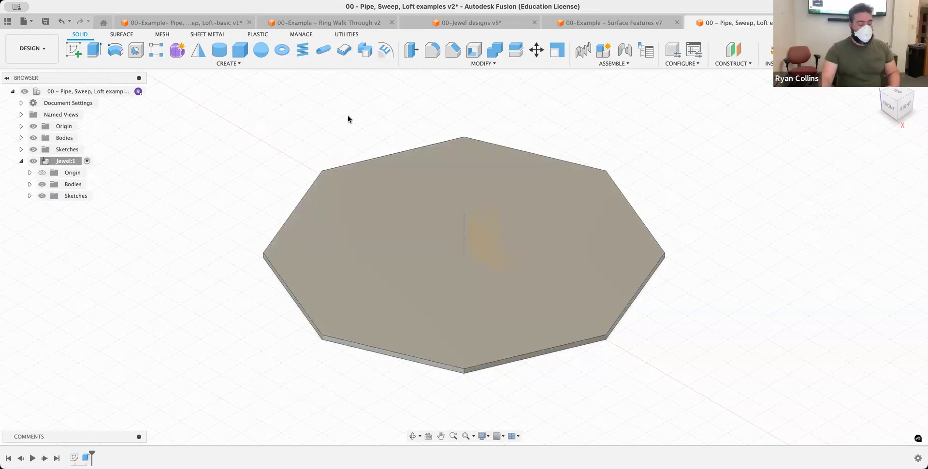
# - Extrude the top face of the octagonal plate 10 mm with a taper angle of -42 degrees, joined to the body
pyautogui.press('e')
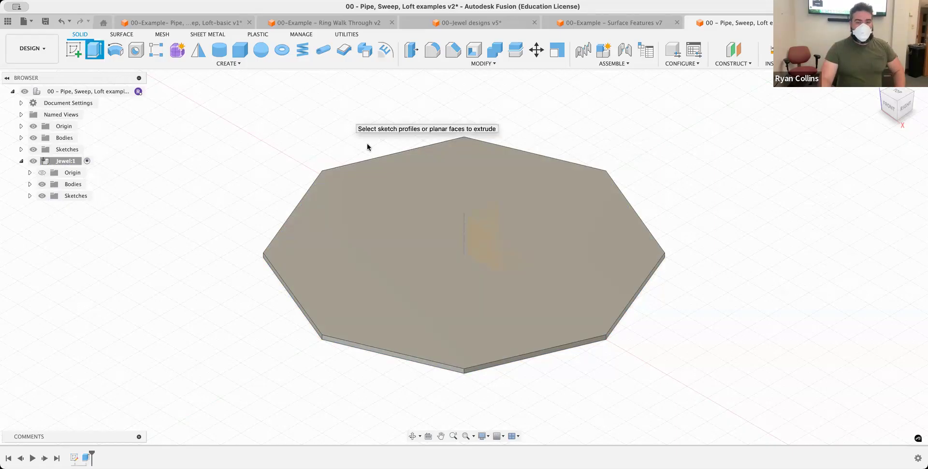
pyautogui.click(396, 203)
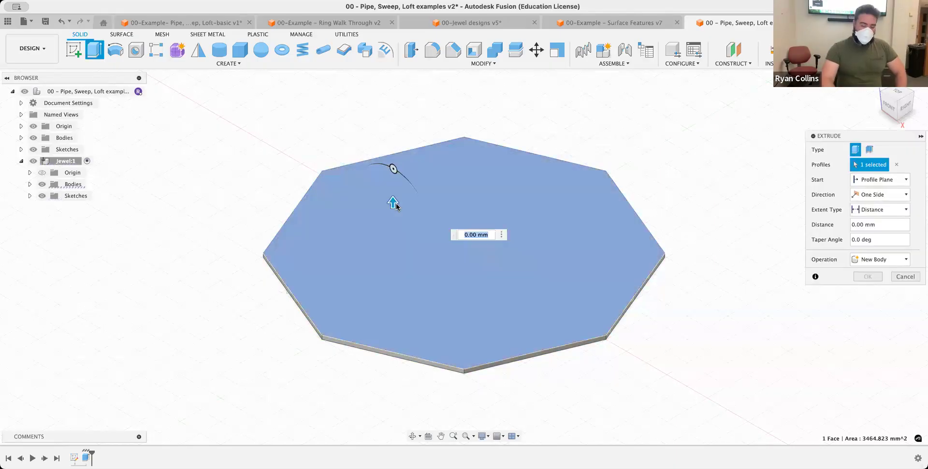
pyautogui.write('10')
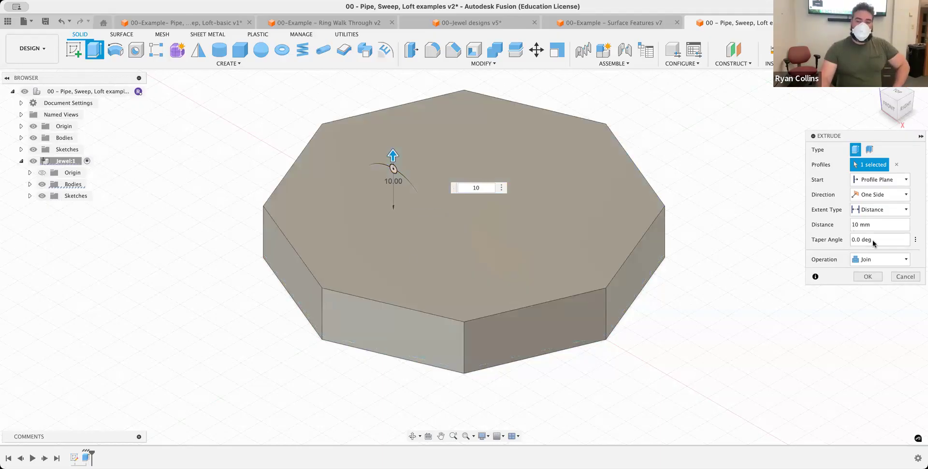
pyautogui.moveTo(874, 240); pyautogui.dragTo(840, 244)
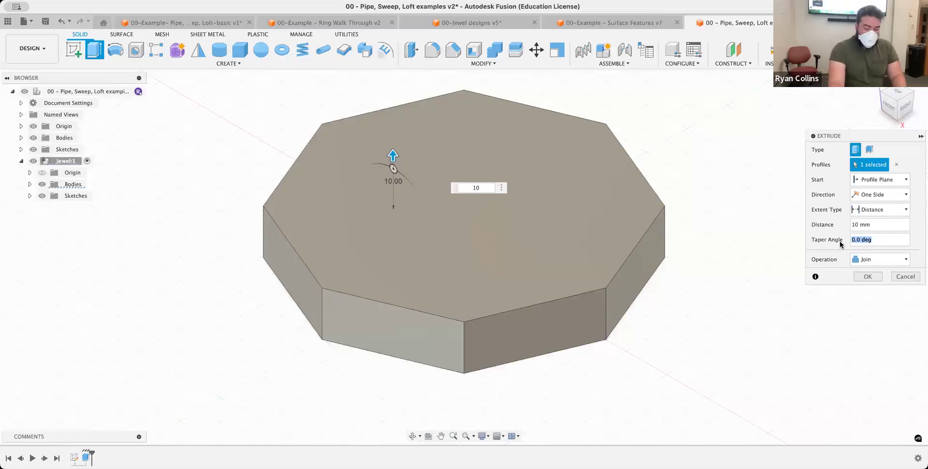
pyautogui.write('-42')
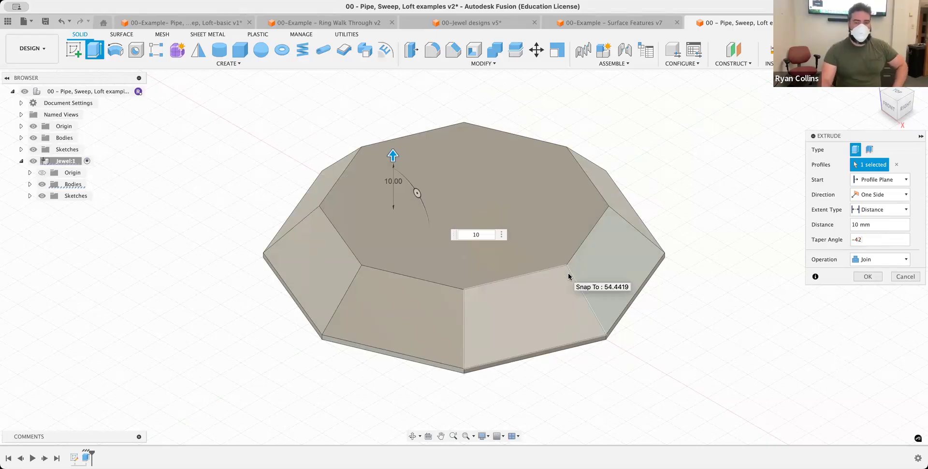
pyautogui.press('Return')
# - Extrude the underside face of the octagonal plate 34 mm with a taper angle of -42 degrees, joined to the body
pyautogui.keyDown('shift'); pyautogui.moveTo(707, 331); pyautogui.dragTo(712, 284, button='middle'); pyautogui.keyUp('shift')
pyautogui.rightClick(712, 284)
pyautogui.click(719, 247)
pyautogui.click(582, 249)
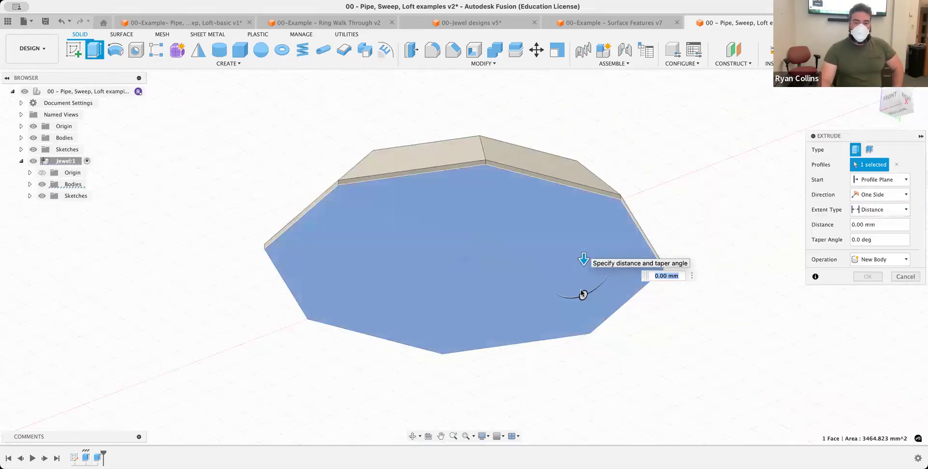
pyautogui.moveTo(585, 258); pyautogui.dragTo(583, 338)
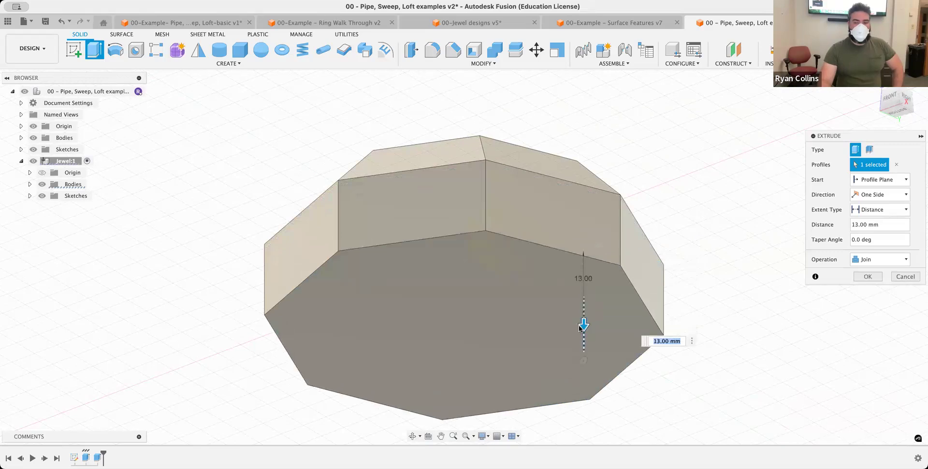
pyautogui.click(879, 238)
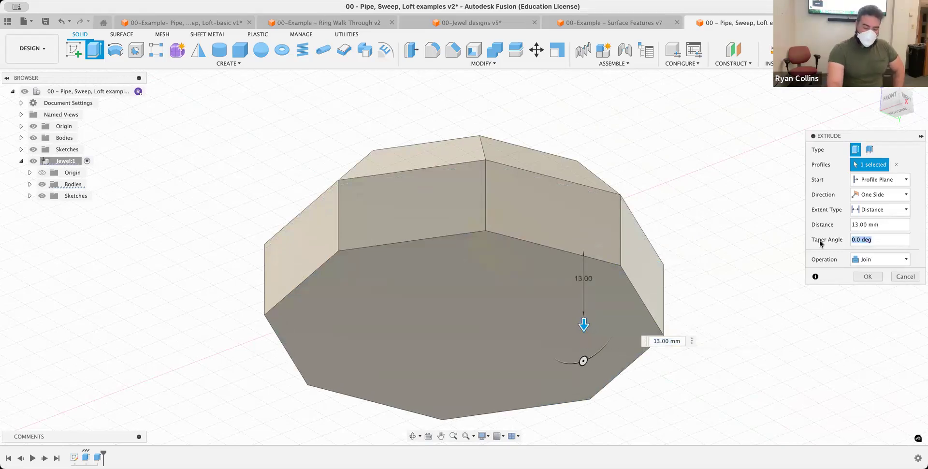
pyautogui.write('-42')
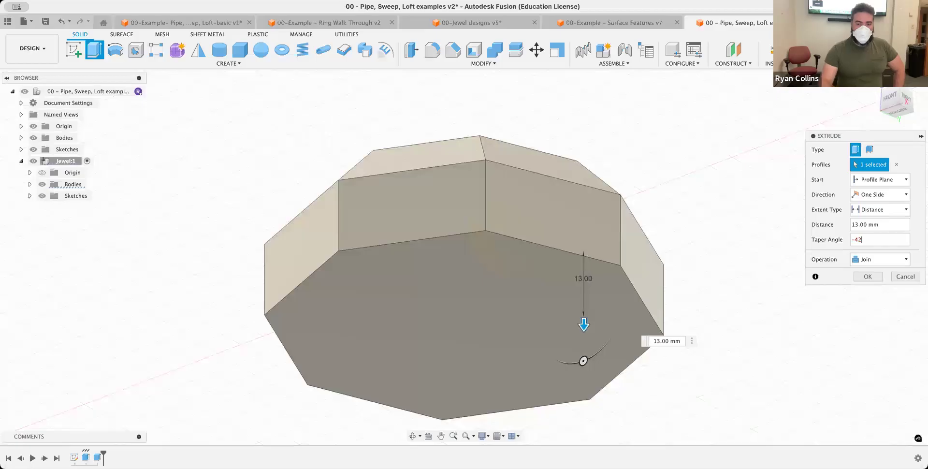
pyautogui.moveTo(585, 327); pyautogui.dragTo(556, 433)
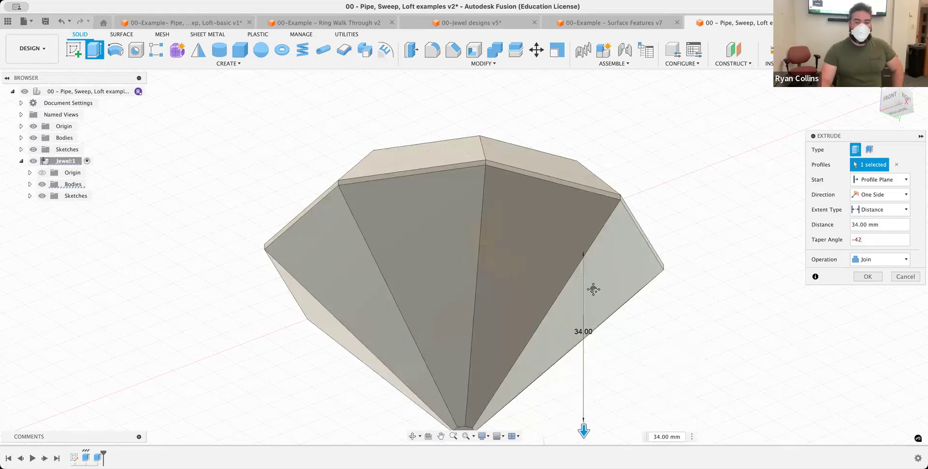
pyautogui.scroll(-3, 592, 288)
pyautogui.scroll(-1, 569, 299)
pyautogui.moveTo(577, 343)
pyautogui.mouseDown()
pyautogui.moveTo(575, 355)
pyautogui.moveTo(573, 346)
pyautogui.mouseUp()
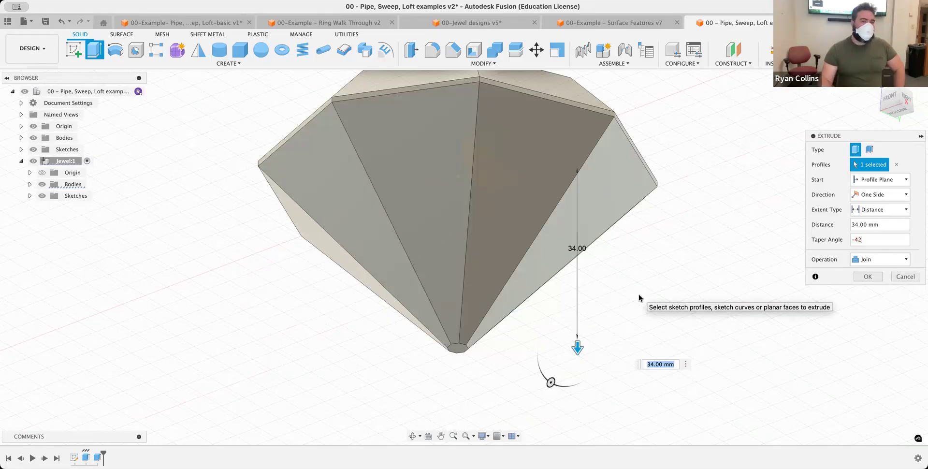
pyautogui.click(865, 277)
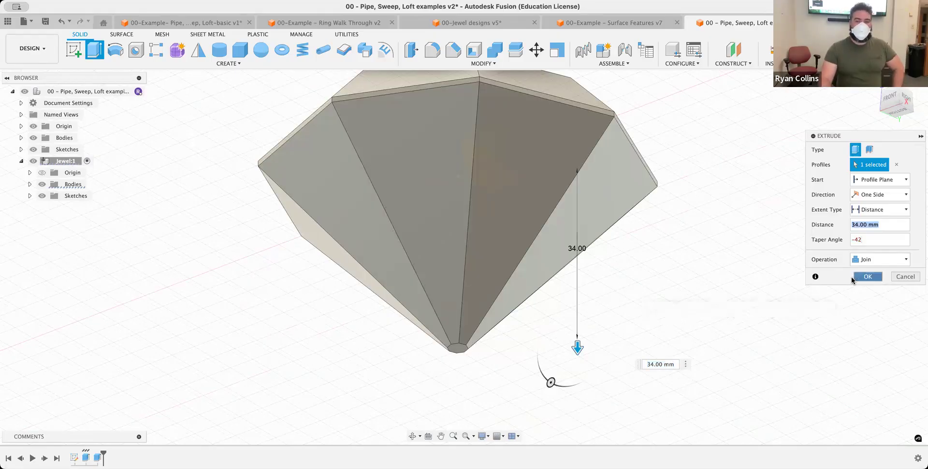
# - Save the design with the version description "Basiuc jewed"
pyautogui.keyDown('shift'); pyautogui.moveTo(725, 145); pyautogui.dragTo(706, 190, button='middle'); pyautogui.keyUp('shift')
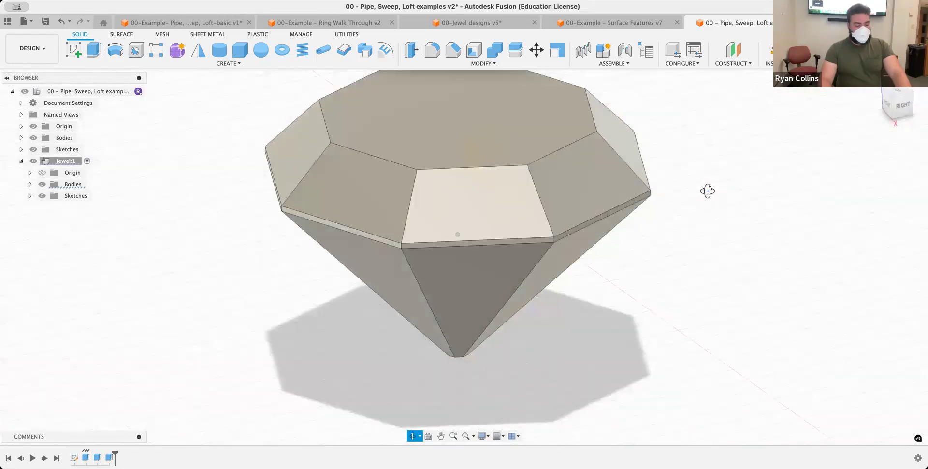
pyautogui.press('super+s')
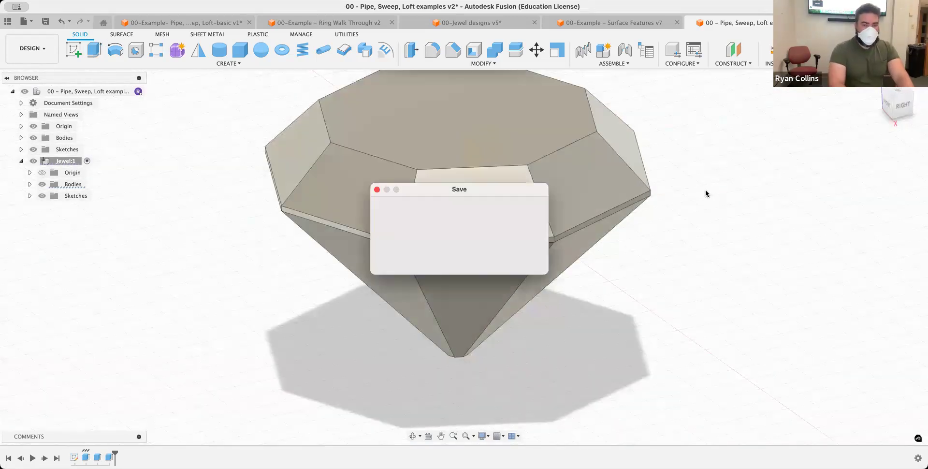
pyautogui.write('Basiuc')
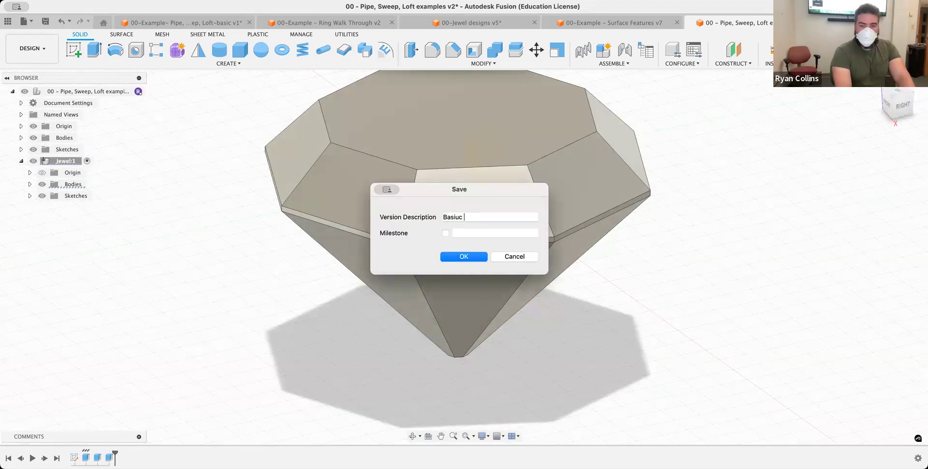
pyautogui.write('jewed')
pyautogui.press('Return')
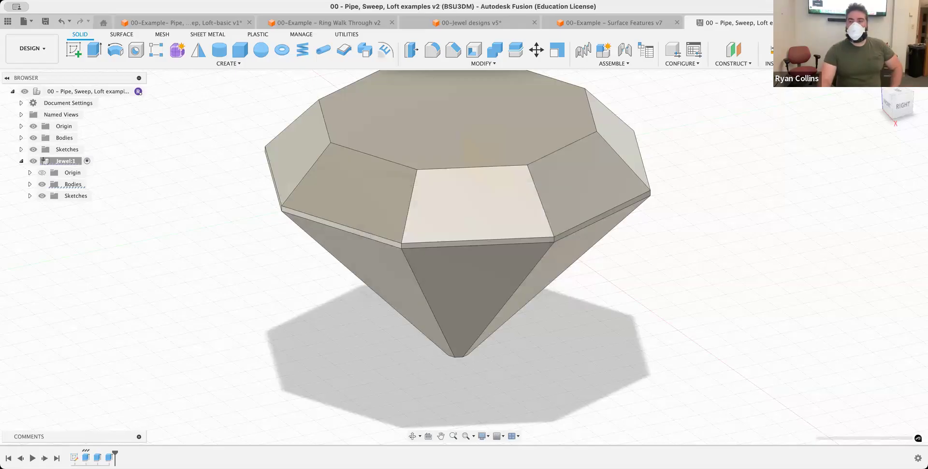
# - Construct a plane through three points: two alternate corners of the top face and the upper rim corner below the corner between them
pyautogui.click(873, 85)
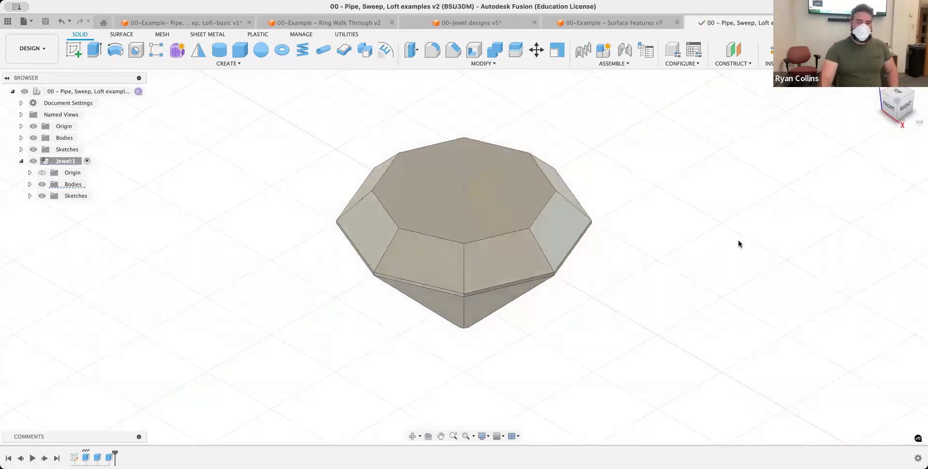
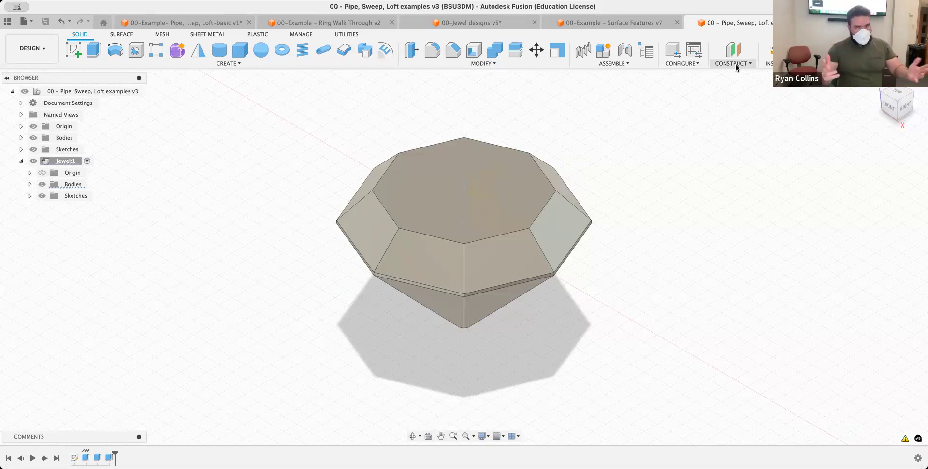
pyautogui.click(735, 63)
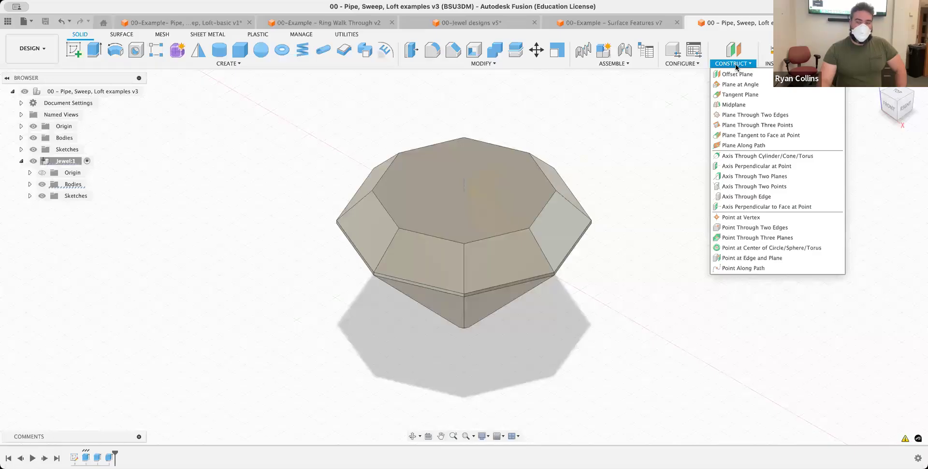
pyautogui.click(744, 127)
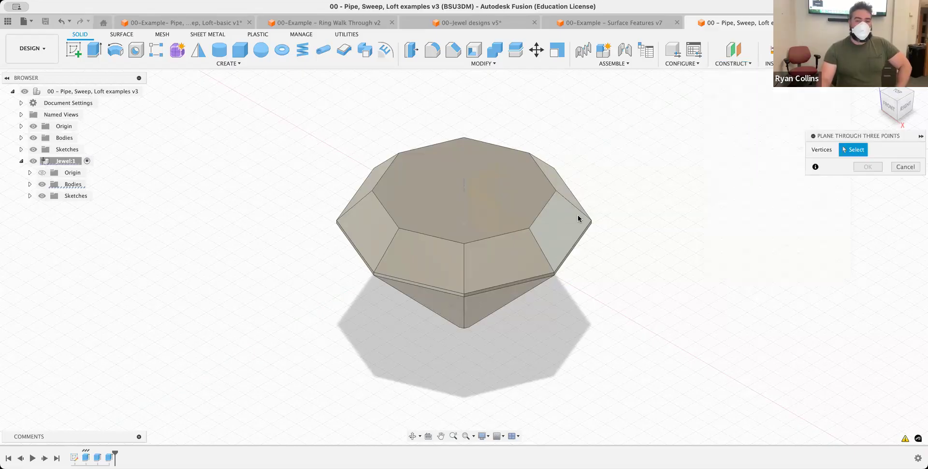
pyautogui.click(465, 243)
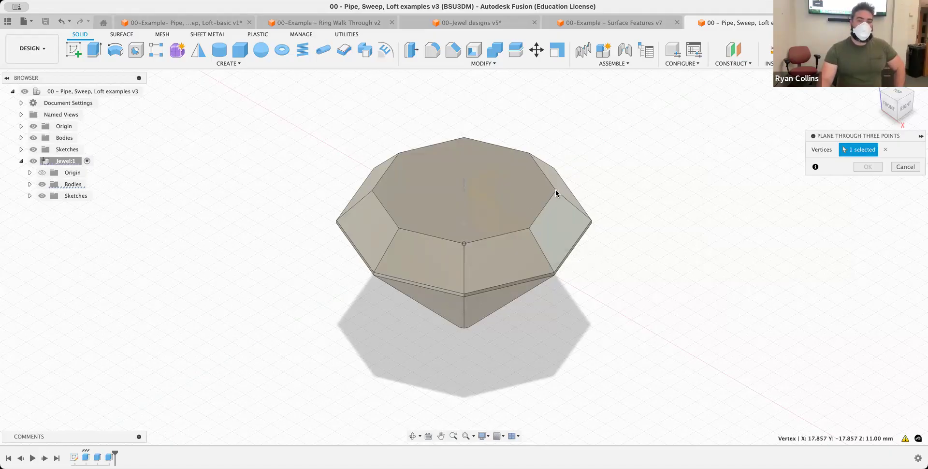
pyautogui.click(554, 196)
pyautogui.scroll(5, 548, 279)
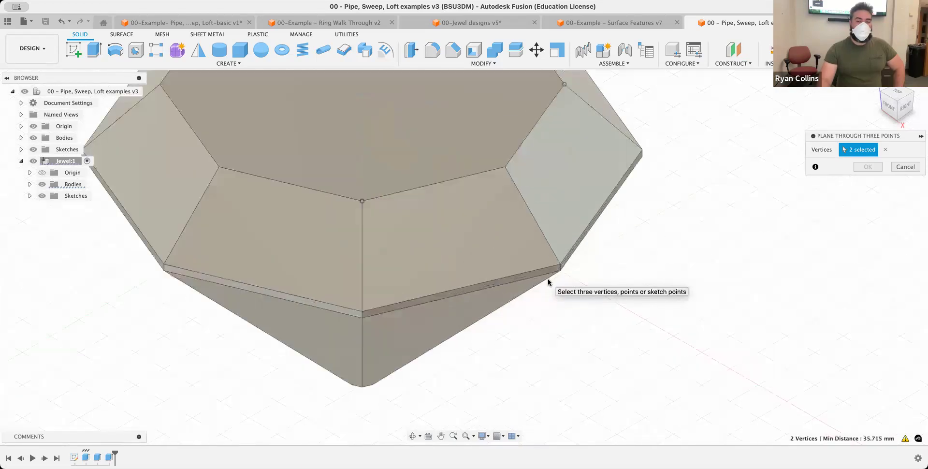
pyautogui.click(563, 259)
pyautogui.scroll(-3, 567, 314)
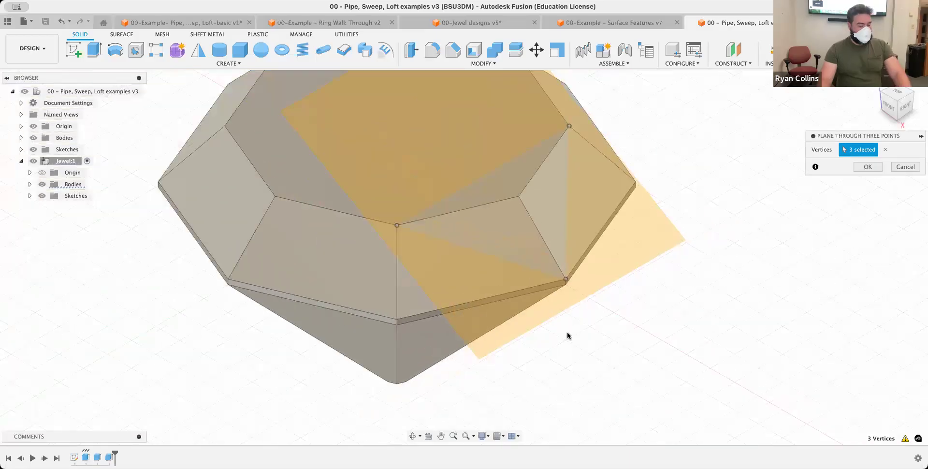
pyautogui.moveTo(569, 331)
pyautogui.keyDown('shift'); pyautogui.mouseDown(button='middle')
pyautogui.moveTo(578, 303)
pyautogui.moveTo(566, 314)
pyautogui.moveTo(605, 306)
pyautogui.moveTo(572, 317)
pyautogui.mouseUp(button='middle'); pyautogui.keyUp('shift')
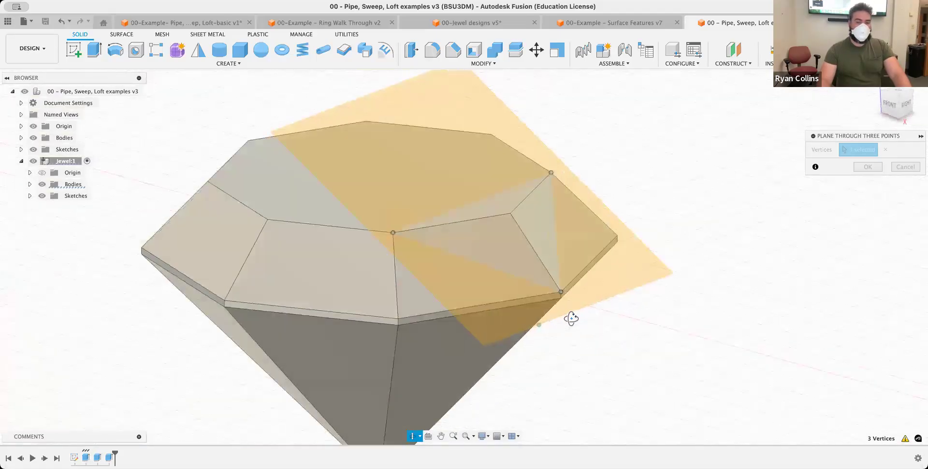
pyautogui.click(856, 163)
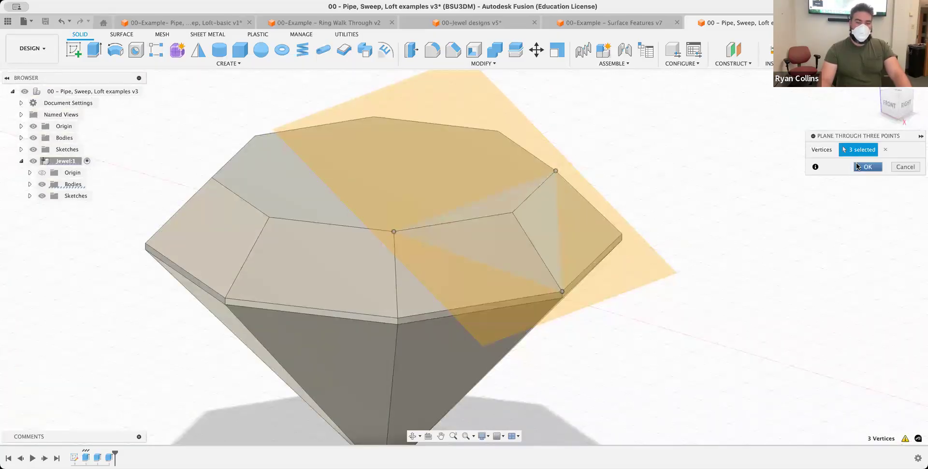
# - Split the jewel body using the three-point construction plane as the splitting tool
pyautogui.click(30, 184)
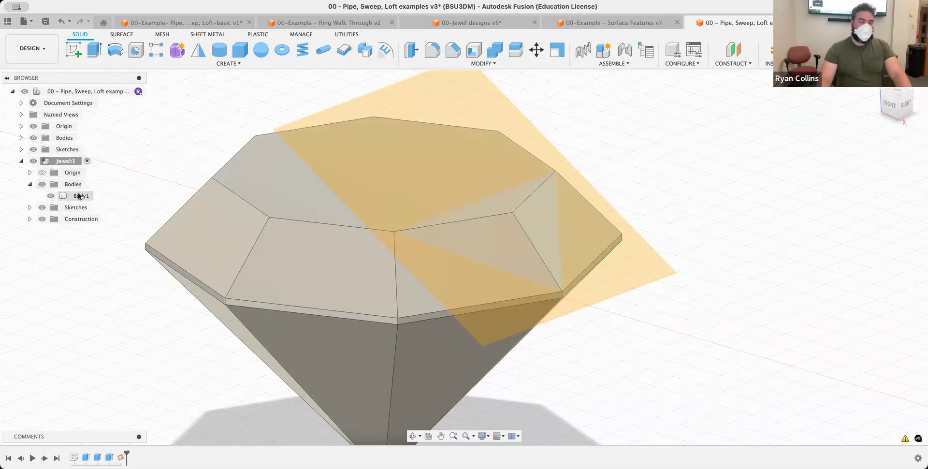
pyautogui.moveTo(78, 195); pyautogui.dragTo(91, 190)
pyautogui.click(164, 144)
pyautogui.moveTo(611, 201)
pyautogui.keyDown('shift'); pyautogui.mouseDown(button='middle')
pyautogui.moveTo(561, 209)
pyautogui.moveTo(620, 201)
pyautogui.mouseUp(button='middle'); pyautogui.keyUp('shift')
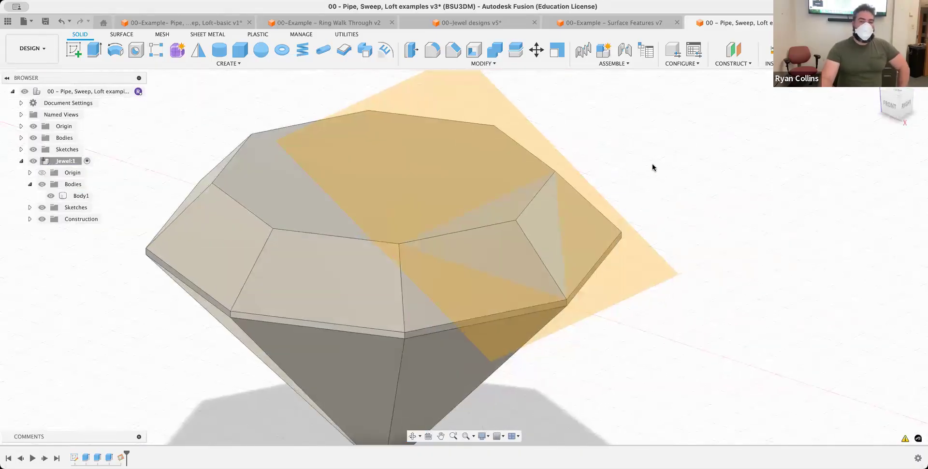
pyautogui.click(489, 66)
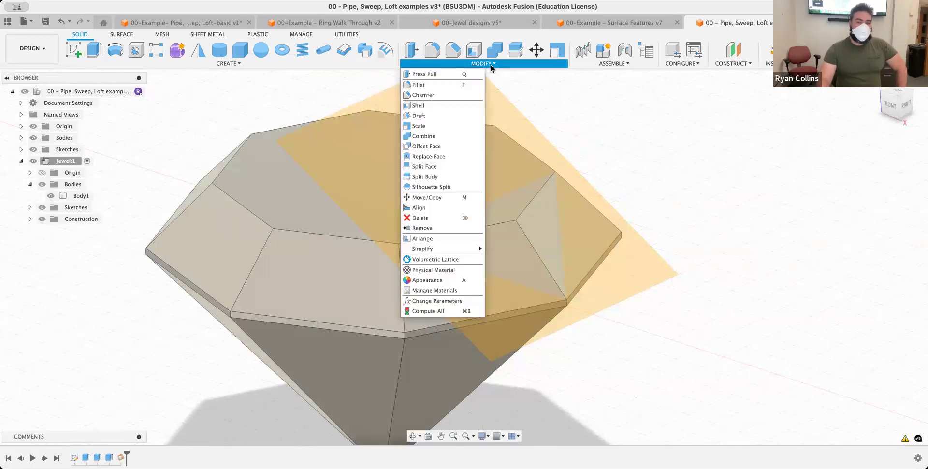
pyautogui.click(431, 177)
pyautogui.click(290, 235)
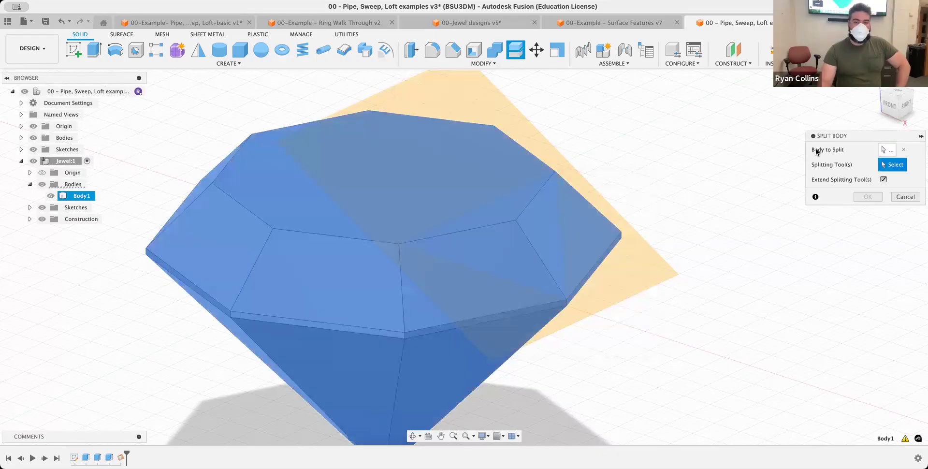
pyautogui.click(463, 98)
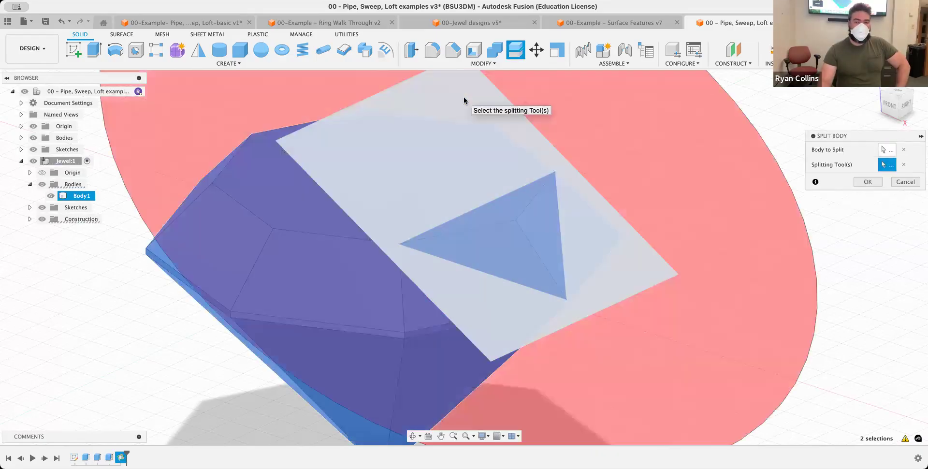
pyautogui.scroll(-5, 669, 271)
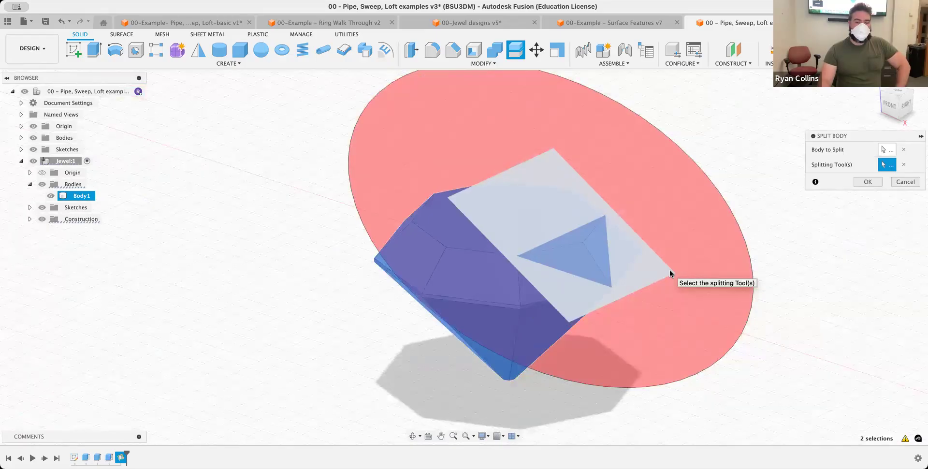
pyautogui.click(860, 181)
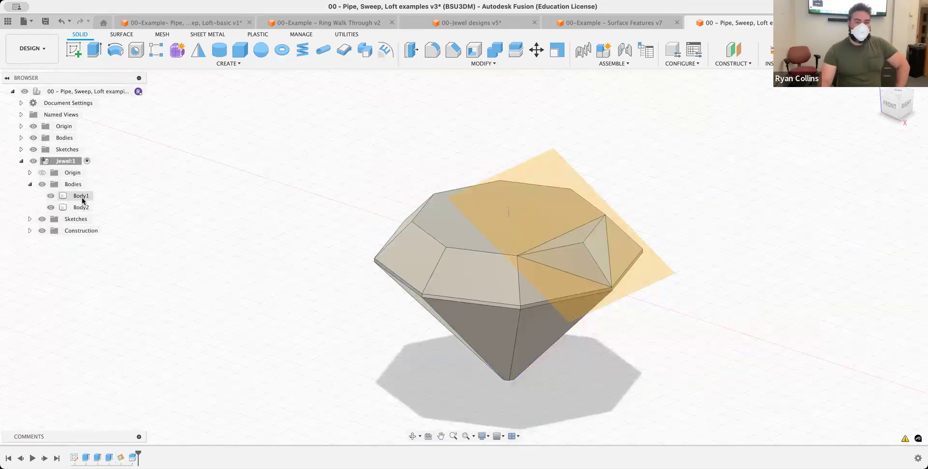
# - Hide the small cut-off corner piece Body1 and the construction plane Plane1
pyautogui.click(51, 196)
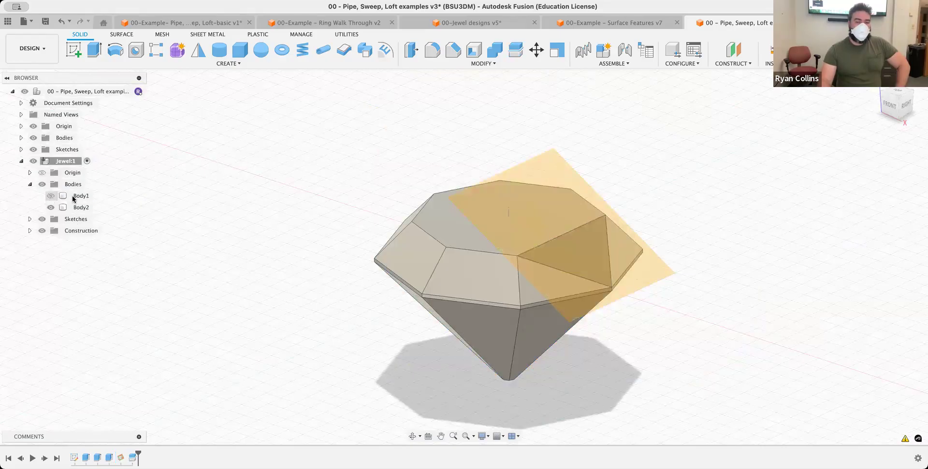
pyautogui.click(29, 231)
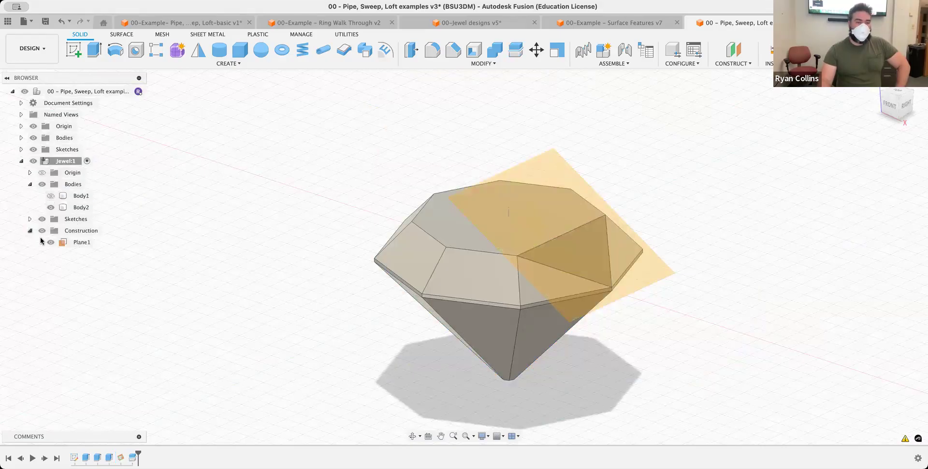
pyautogui.click(50, 243)
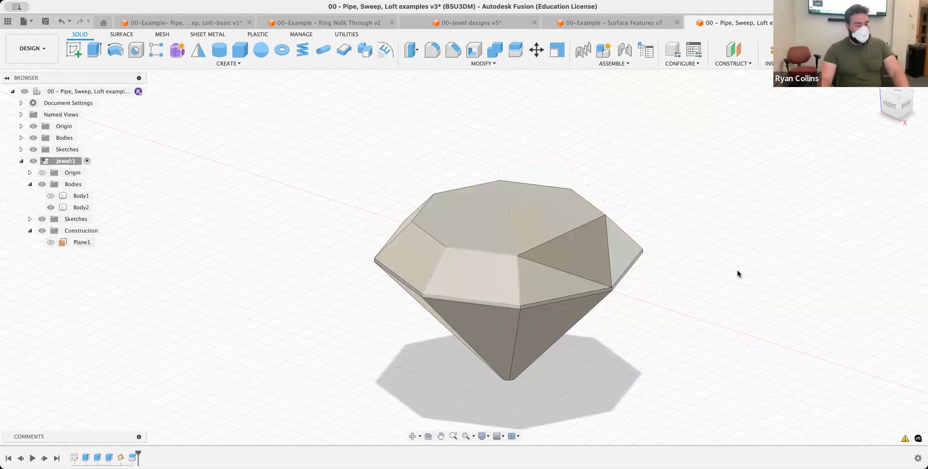
pyautogui.moveTo(725, 260)
pyautogui.keyDown('shift'); pyautogui.mouseDown(button='middle')
pyautogui.moveTo(696, 263)
pyautogui.moveTo(725, 262)
pyautogui.mouseUp(button='middle'); pyautogui.keyUp('shift')
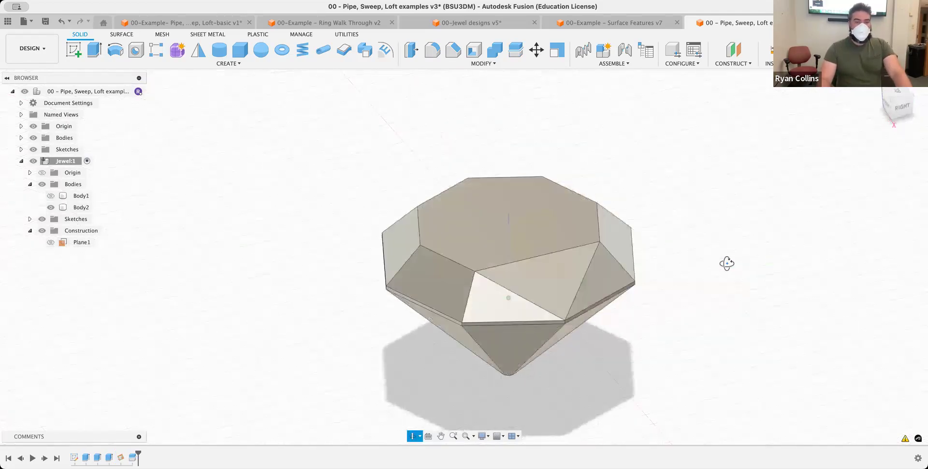
# - Create a full circular pattern of the split feature around the jewel's vertical axis with a quantity of 6
pyautogui.click(233, 64)
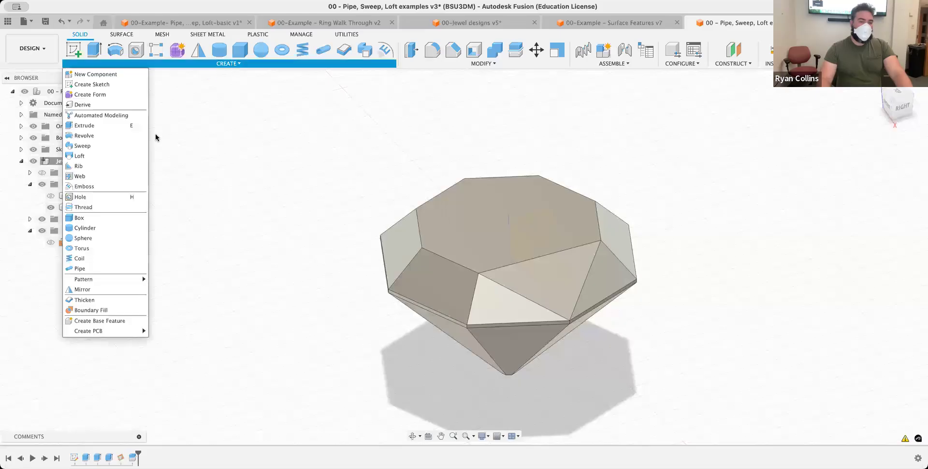
pyautogui.moveTo(85, 278)
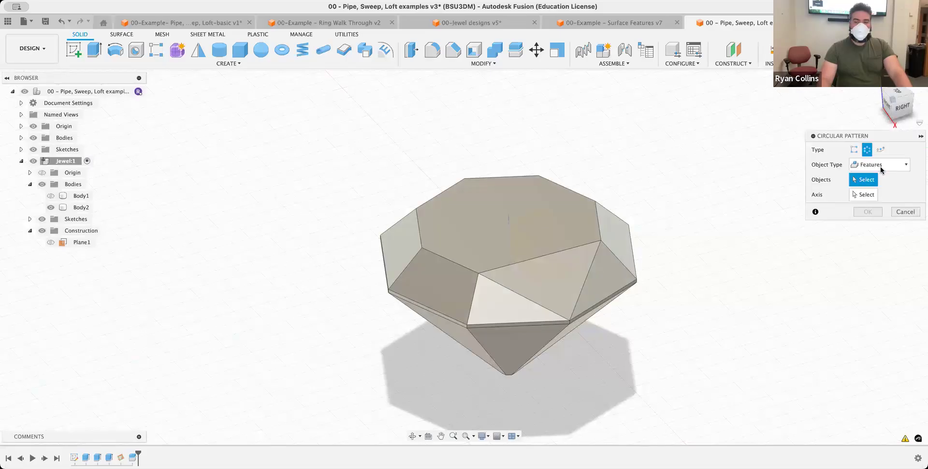
pyautogui.click(571, 269)
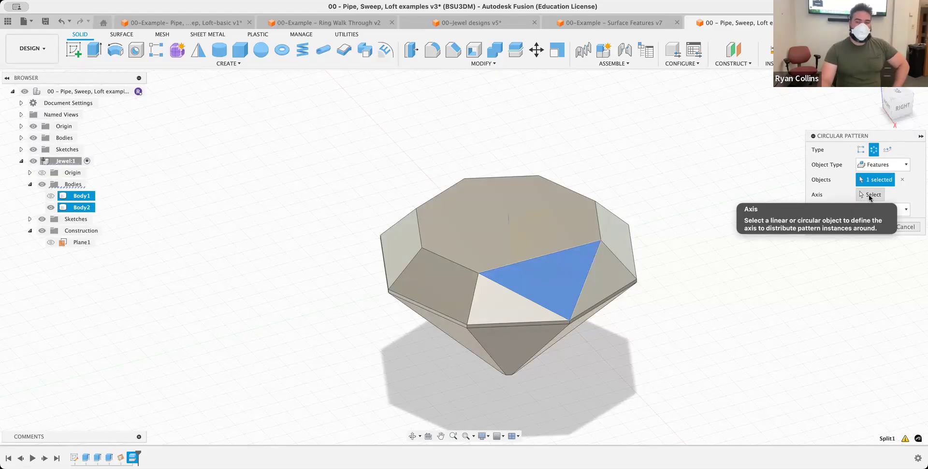
pyautogui.click(509, 219)
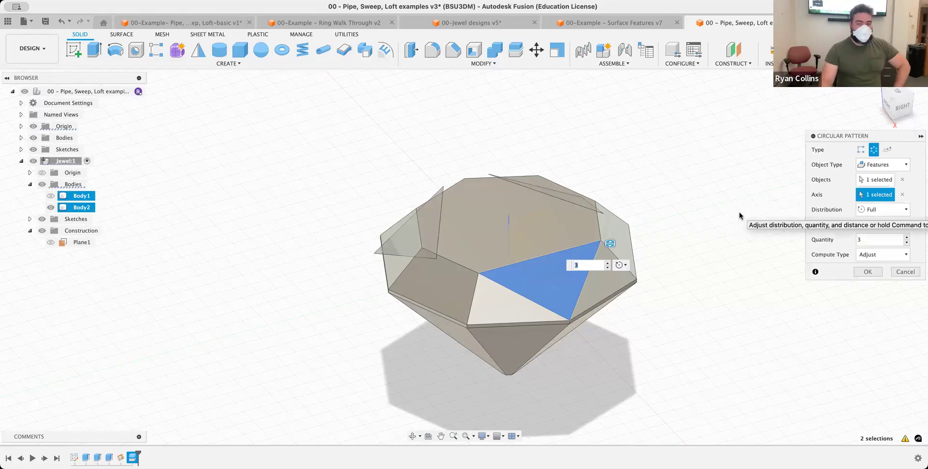
pyautogui.click(878, 236)
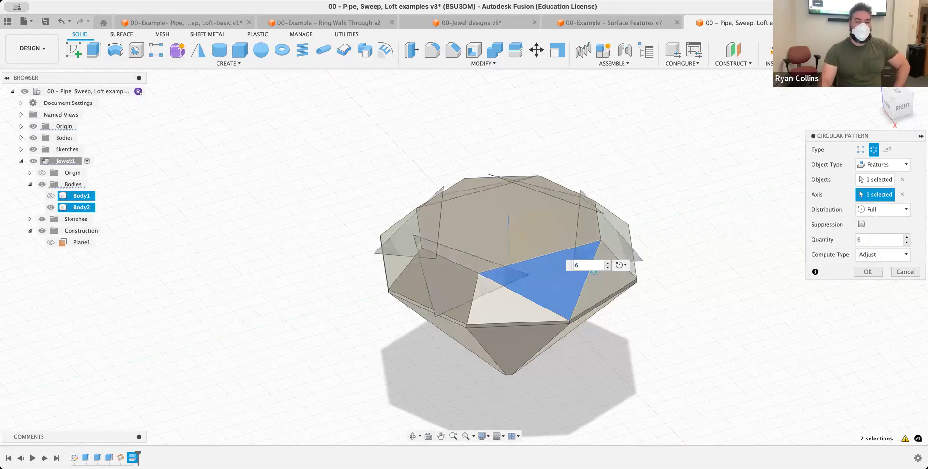
pyautogui.click(868, 273)
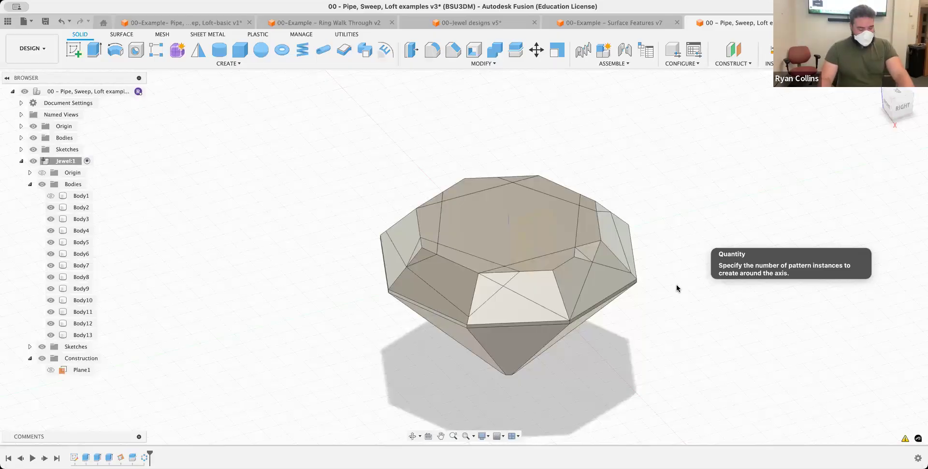
# - Edit the circular pattern of the split feature and set its quantity to 8
pyautogui.rightClick(144, 457)
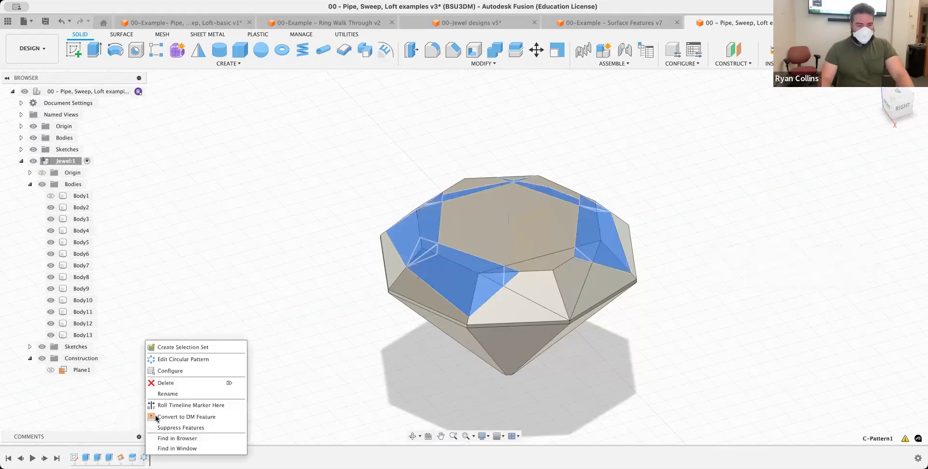
pyautogui.click(167, 362)
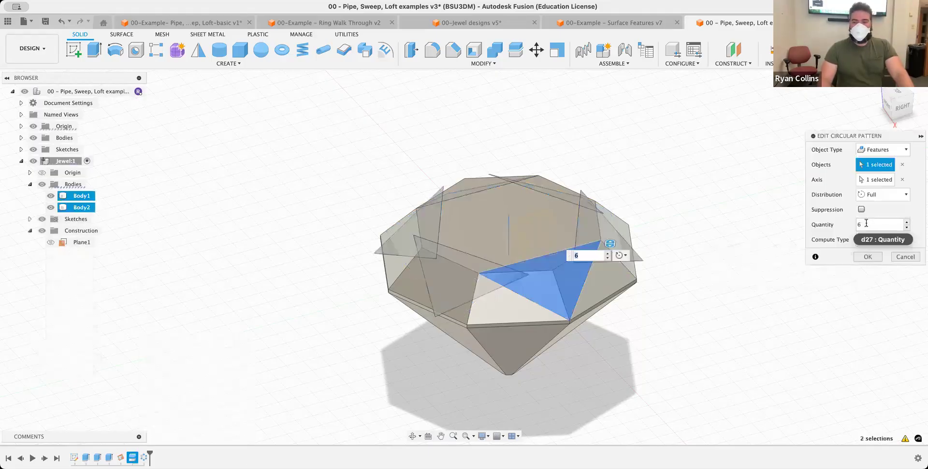
pyautogui.click(866, 222)
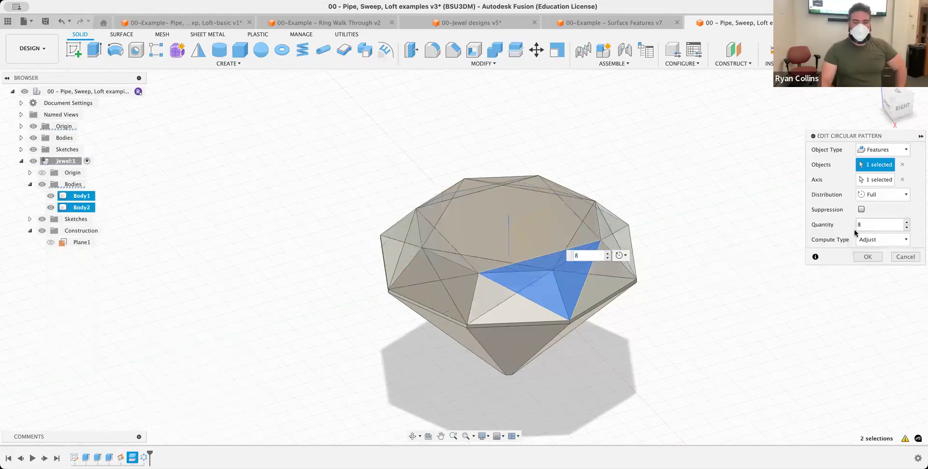
pyautogui.click(868, 256)
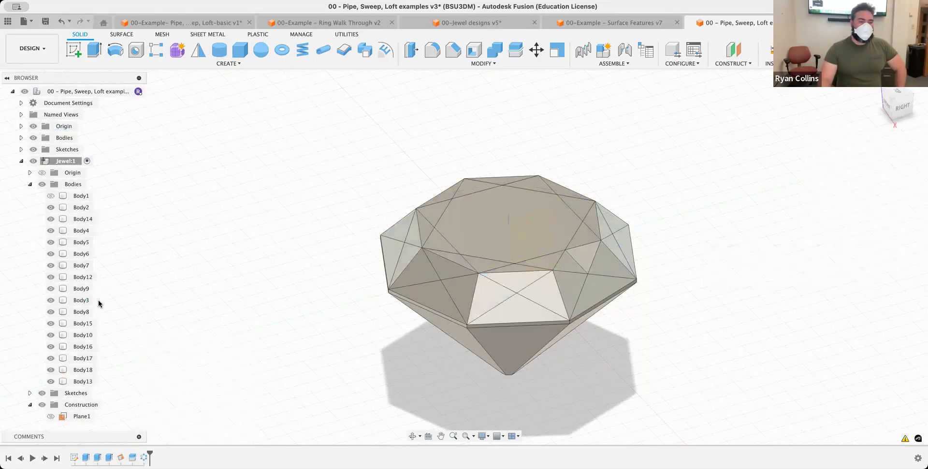
pyautogui.click(52, 208)
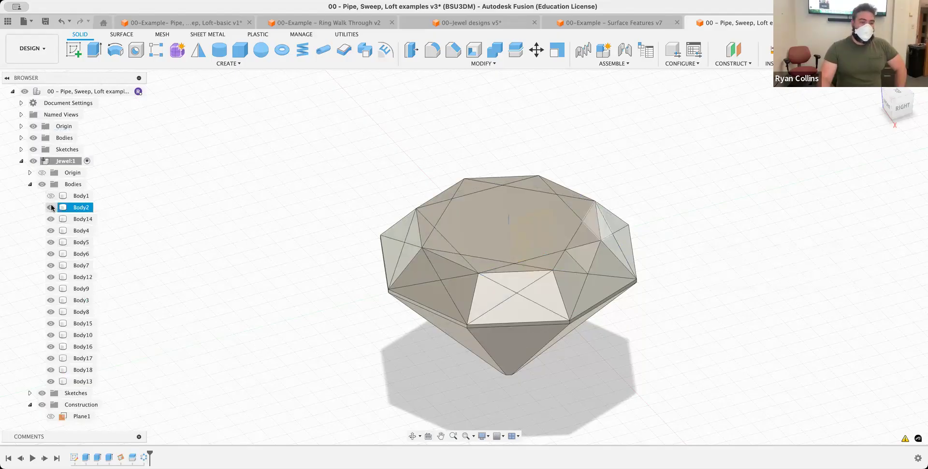
pyautogui.click(302, 254)
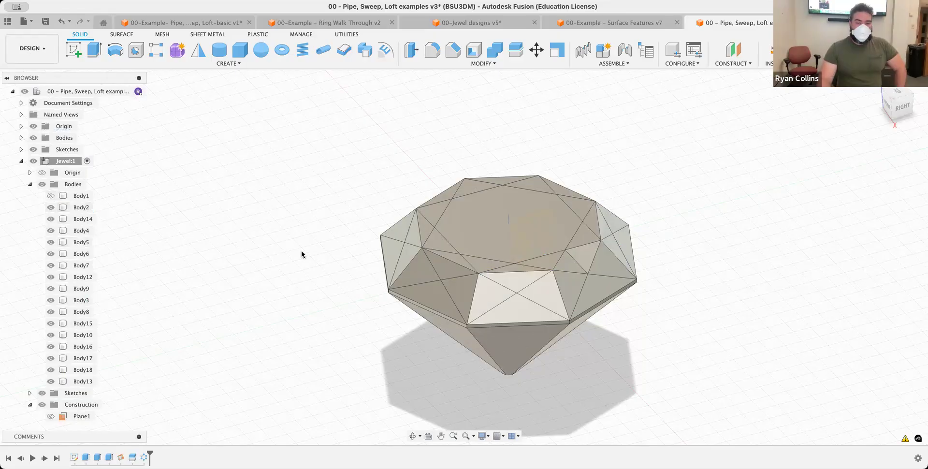
pyautogui.click(56, 208)
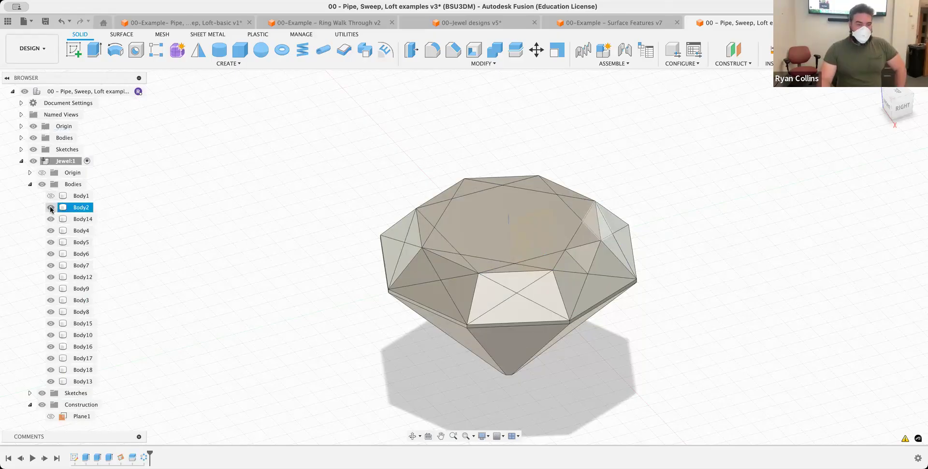
pyautogui.click(83, 209)
pyautogui.click(82, 197)
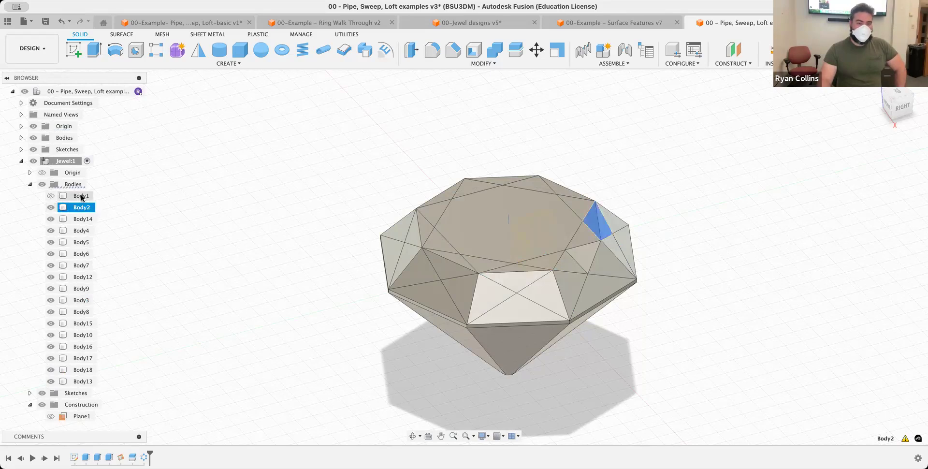
# - Rename the main jewel body Body13 as Jewel
pyautogui.click(82, 381)
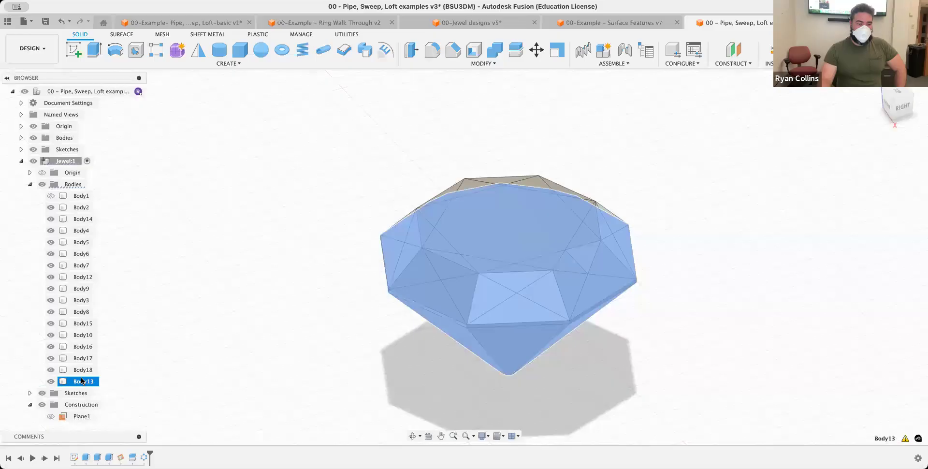
pyautogui.click(82, 381)
pyautogui.write('JKe')
pyautogui.press('BackSpace')
pyautogui.press('BackSpace')
pyautogui.write('ewel')
pyautogui.press('Return')
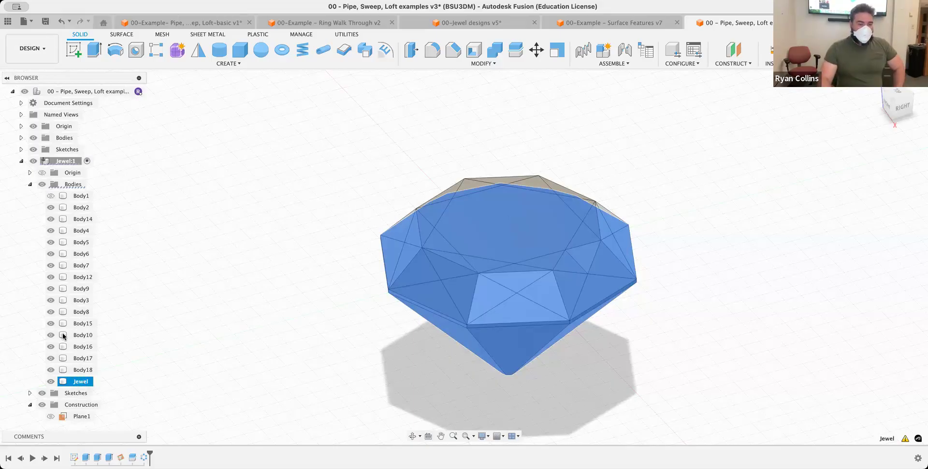
# - Hide all the remaining cut-off corner pieces in the jewel component, leaving only the main Jewel body shown
pyautogui.click(51, 370)
pyautogui.click(50, 358)
pyautogui.click(50, 346)
pyautogui.click(50, 335)
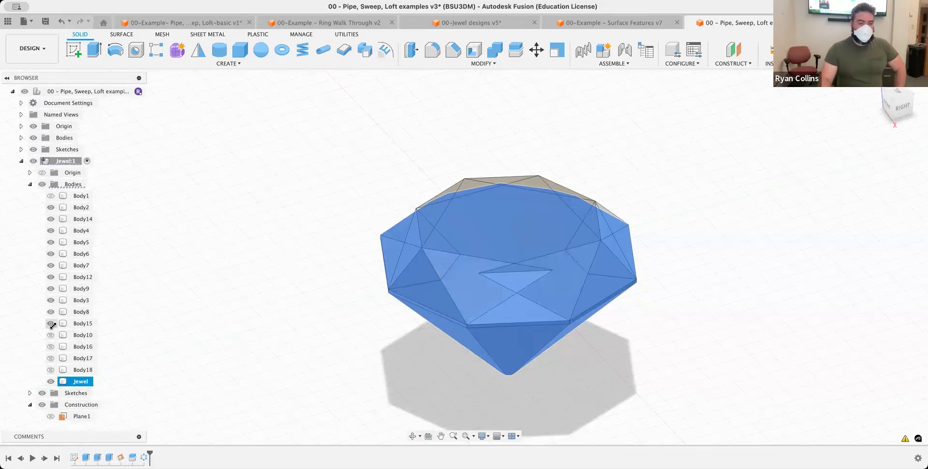
pyautogui.click(51, 324)
pyautogui.click(51, 312)
pyautogui.click(50, 300)
pyautogui.click(50, 288)
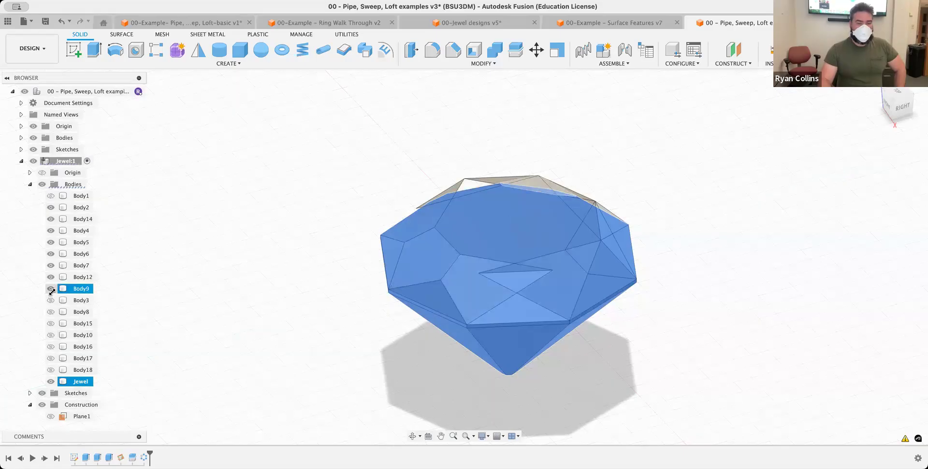
pyautogui.click(50, 277)
pyautogui.click(50, 265)
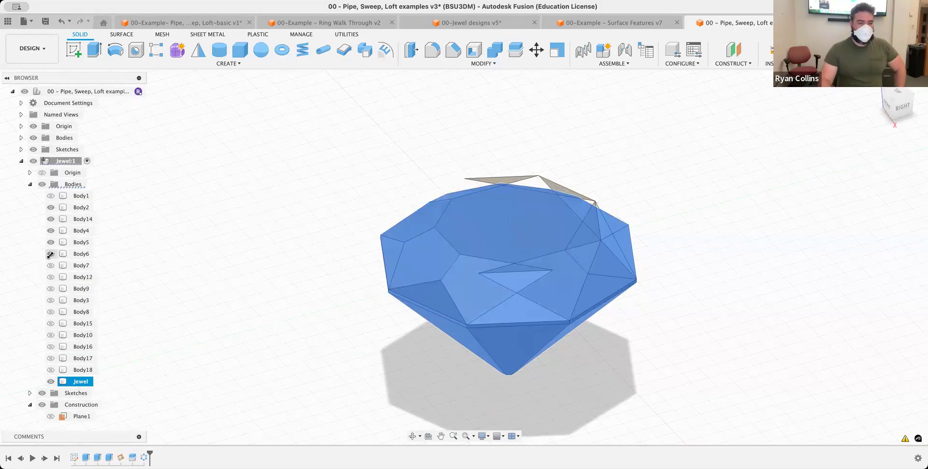
pyautogui.click(50, 254)
pyautogui.click(50, 242)
pyautogui.click(50, 231)
pyautogui.click(50, 219)
pyautogui.click(51, 208)
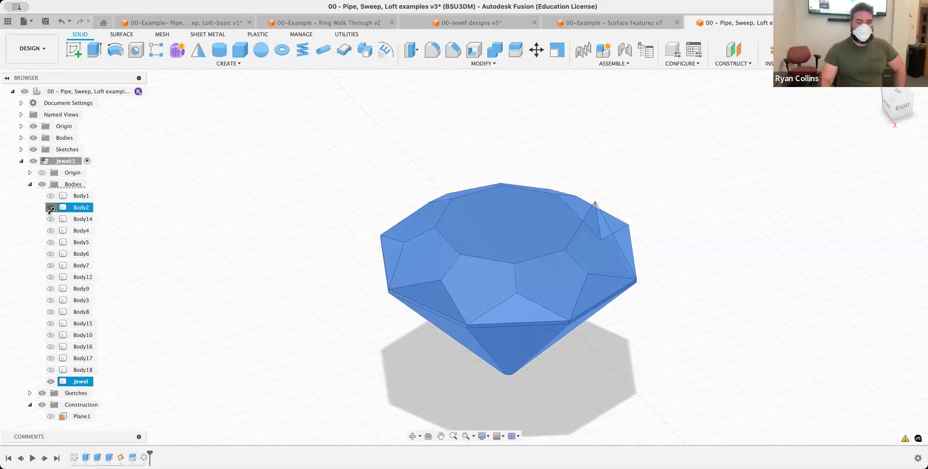
pyautogui.click(243, 193)
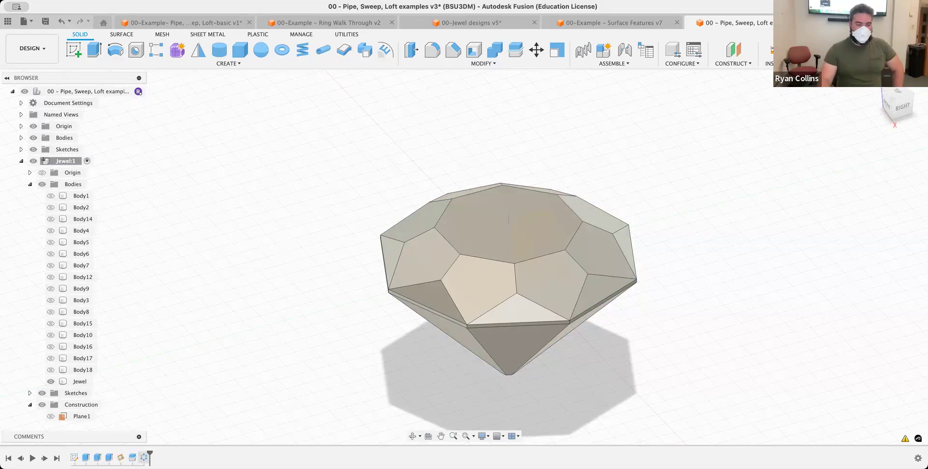
# - Edit the circular pattern to repeat the triangular cut face as a Faces pattern, with Body1 hidden and Body2 shown
pyautogui.rightClick(144, 457)
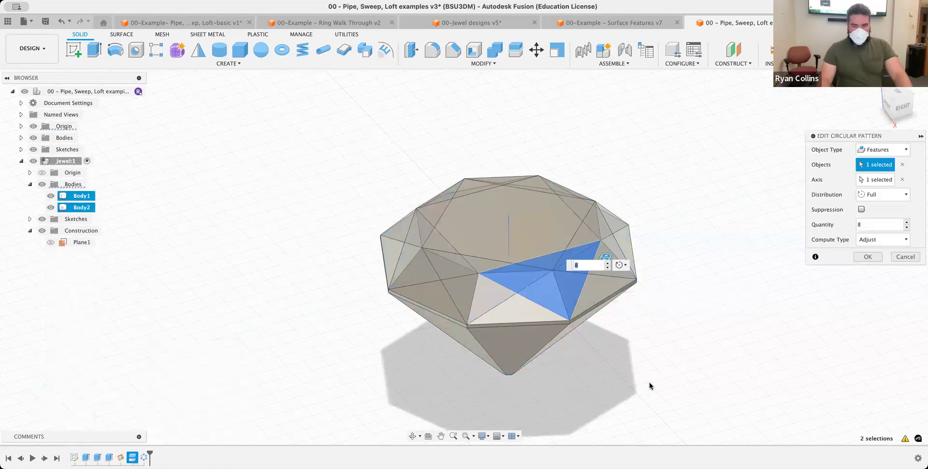
pyautogui.keyDown('shift'); pyautogui.moveTo(715, 364); pyautogui.dragTo(658, 374, button='middle'); pyautogui.keyUp('shift')
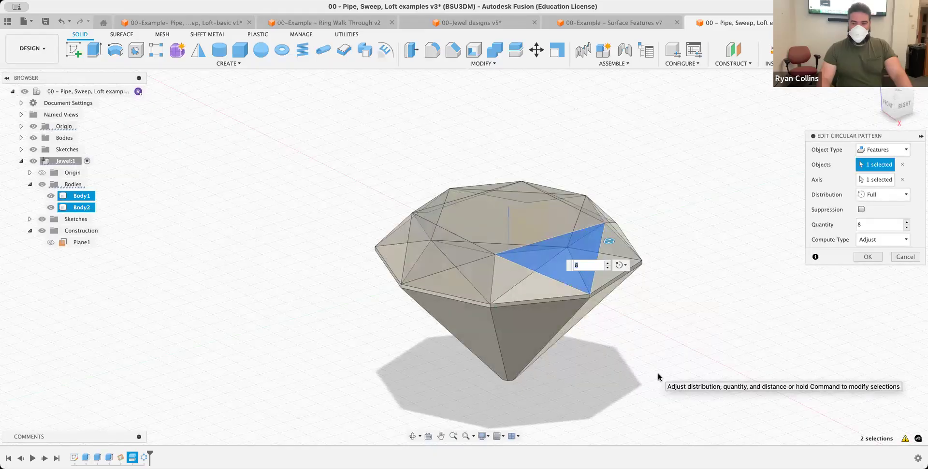
pyautogui.click(880, 150)
pyautogui.click(875, 173)
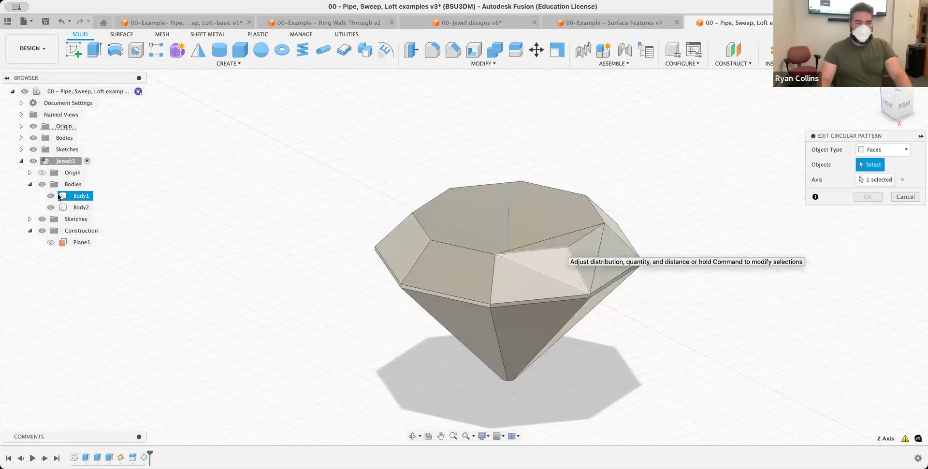
pyautogui.click(51, 195)
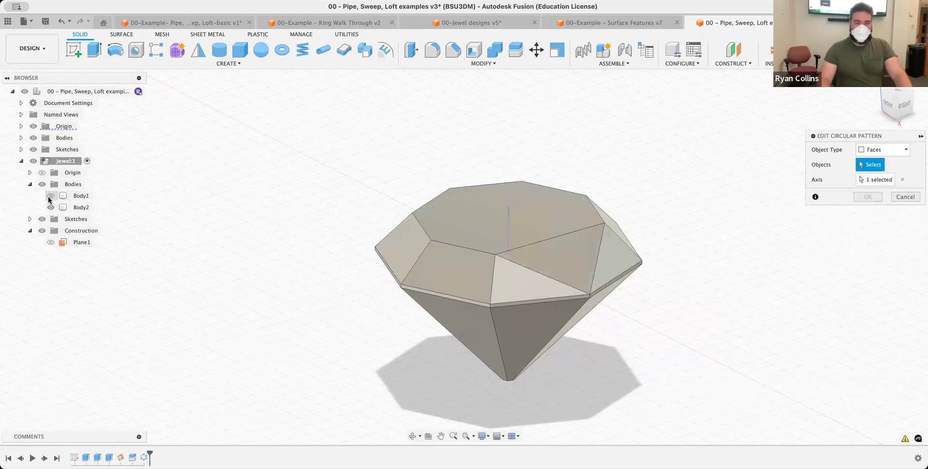
pyautogui.click(573, 259)
pyautogui.click(866, 242)
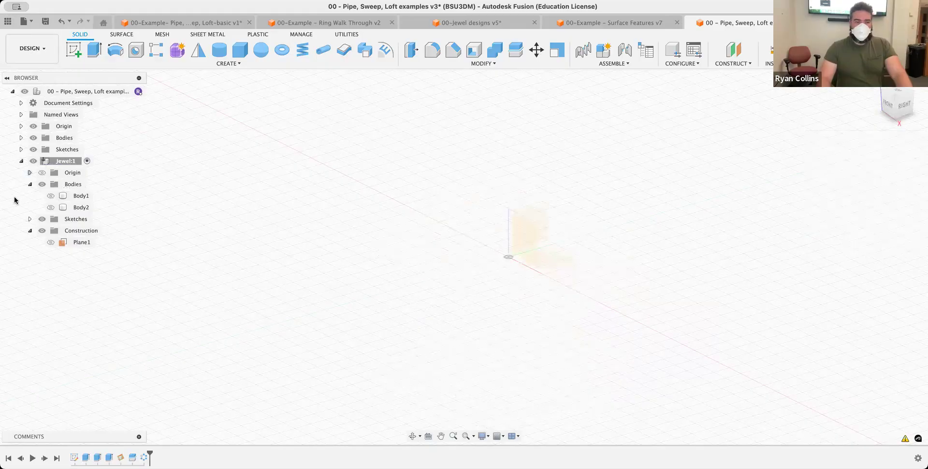
pyautogui.click(50, 207)
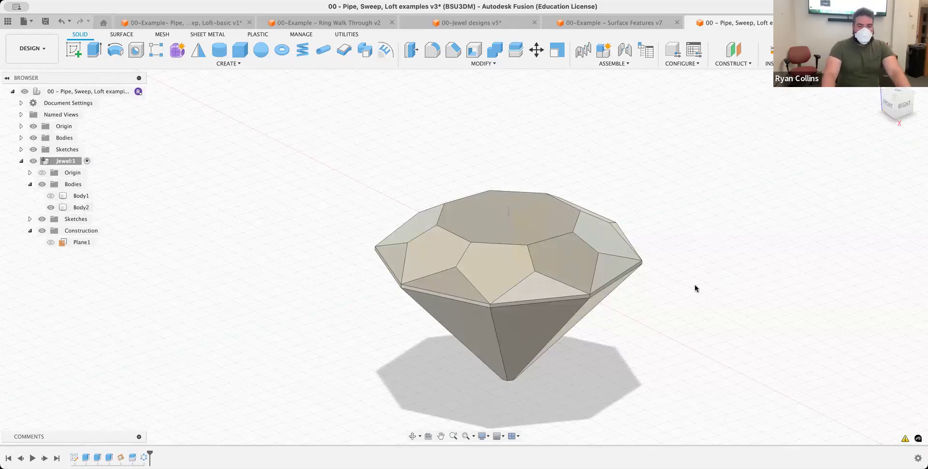
# - Try to construct a plane through two alternate rim corners and a corner of the small flat face at the jewel's lower tip
pyautogui.keyDown('shift'); pyautogui.moveTo(696, 307); pyautogui.dragTo(699, 260, button='middle'); pyautogui.keyUp('shift')
pyautogui.click(749, 66)
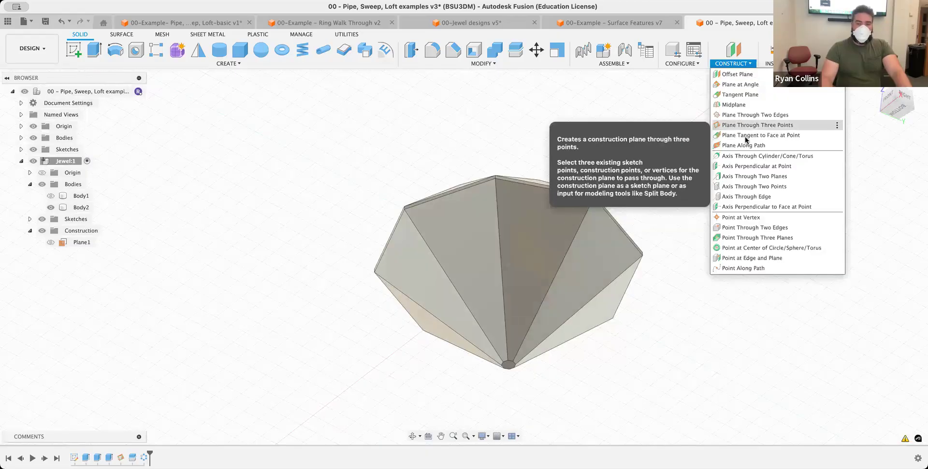
pyautogui.click(669, 279)
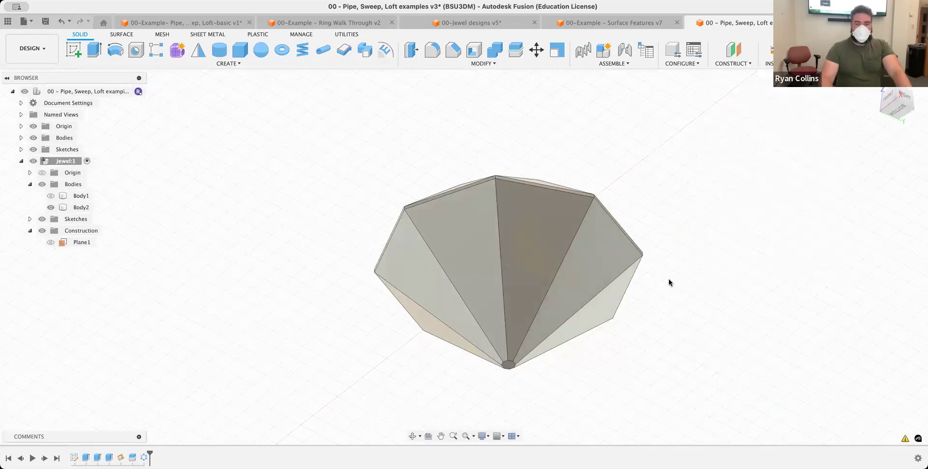
pyautogui.click(642, 255)
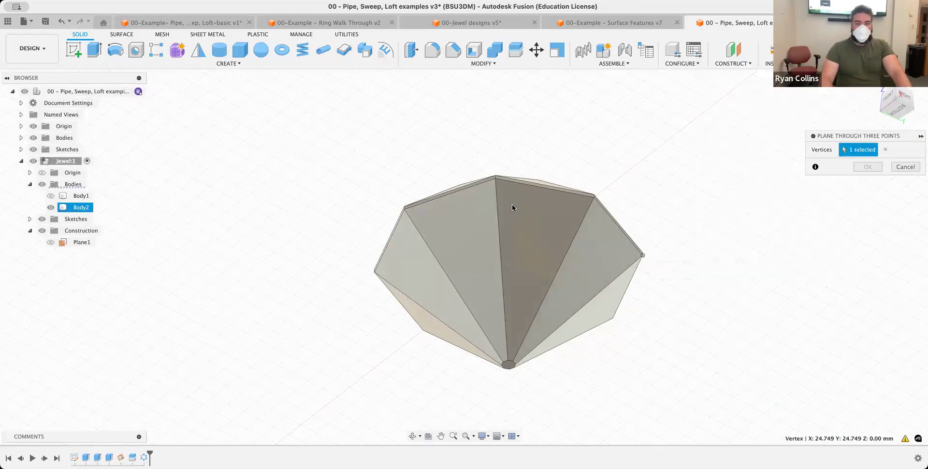
pyautogui.click(495, 179)
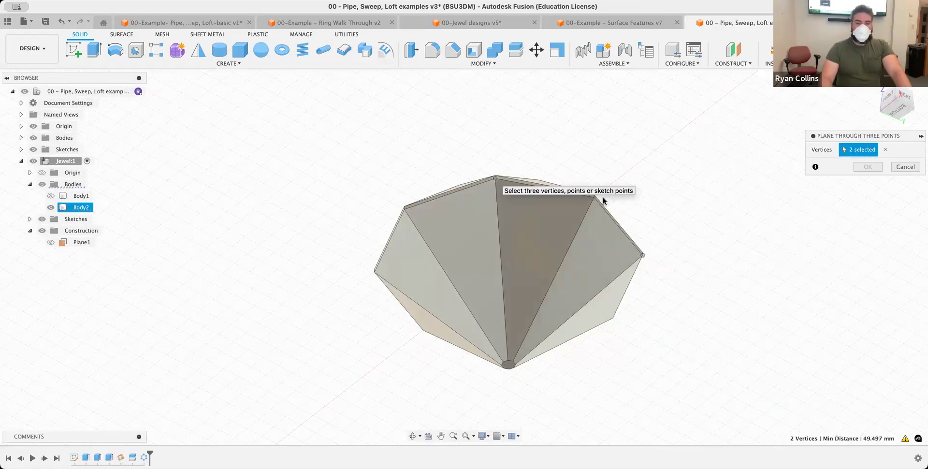
pyautogui.click(512, 359)
pyautogui.keyDown('shift'); pyautogui.moveTo(725, 326); pyautogui.dragTo(716, 336, button='middle'); pyautogui.keyUp('shift')
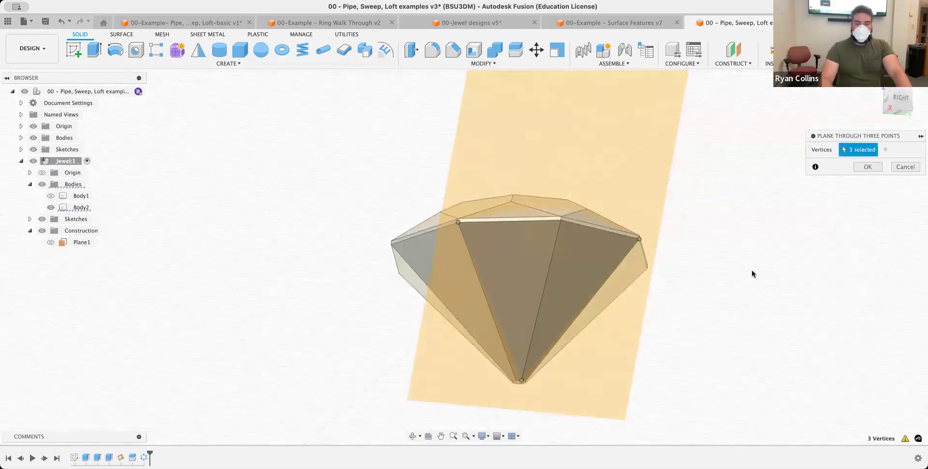
pyautogui.click(516, 386)
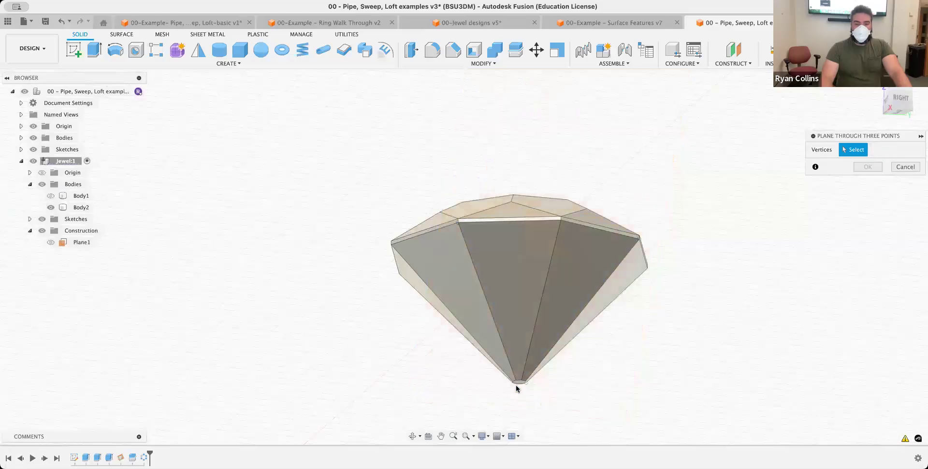
# - Construct a plane through two adjacent corners of the jewel's small flat tip face and the rim corner above them
pyautogui.scroll(5, 515, 385)
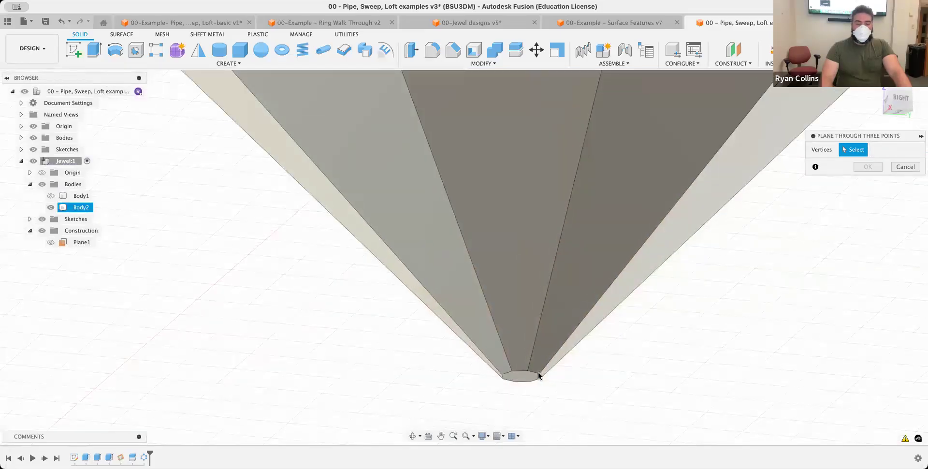
pyautogui.click(538, 372)
pyautogui.click(513, 372)
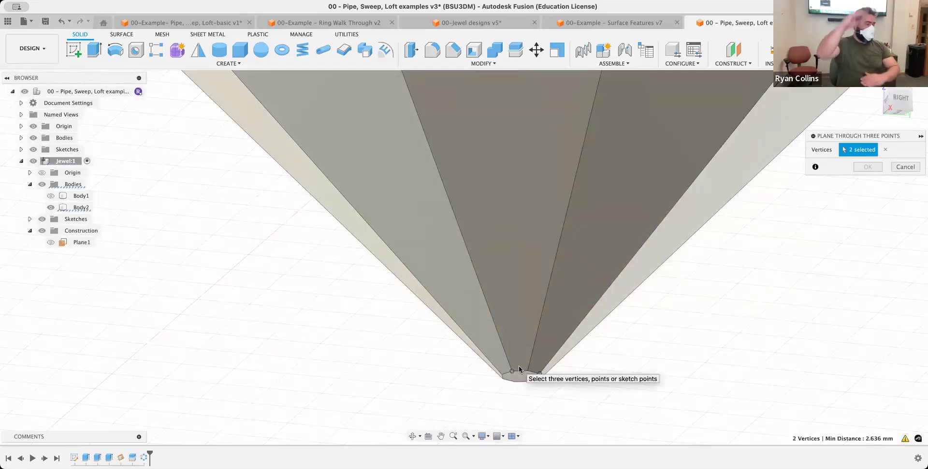
pyautogui.scroll(-6, 619, 174)
pyautogui.moveTo(620, 172); pyautogui.dragTo(620, 187, button='middle')
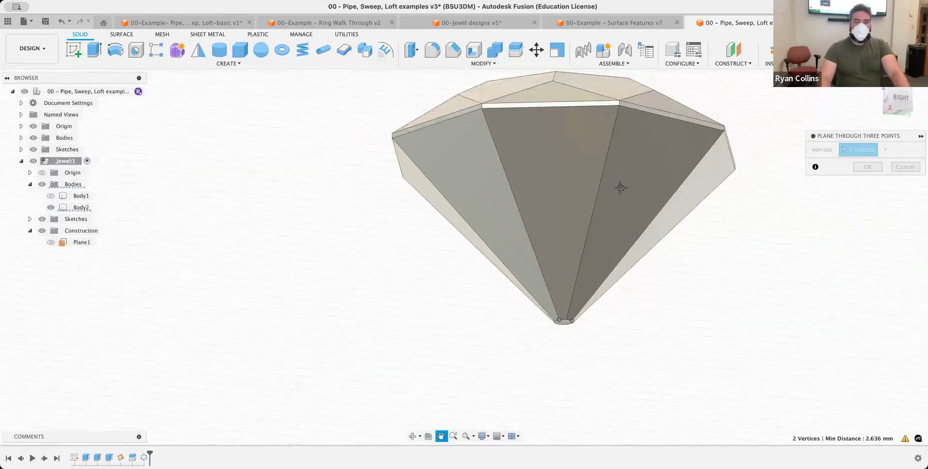
pyautogui.scroll(5, 602, 179)
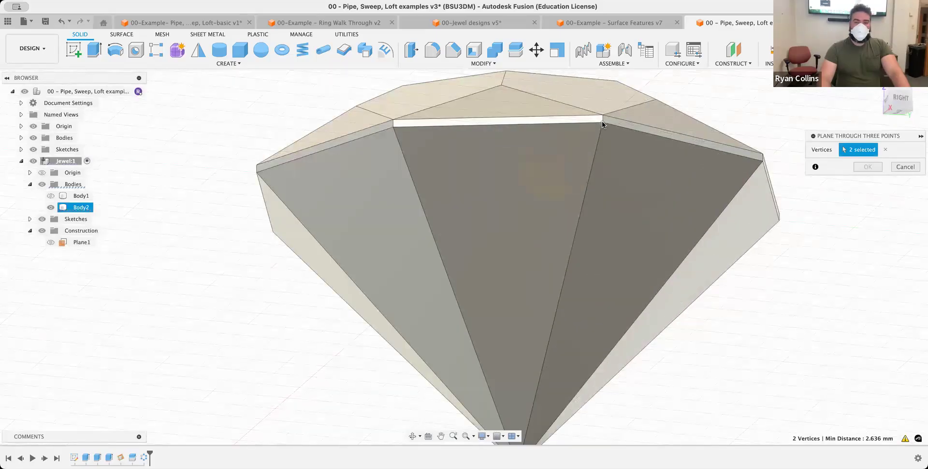
pyautogui.click(601, 120)
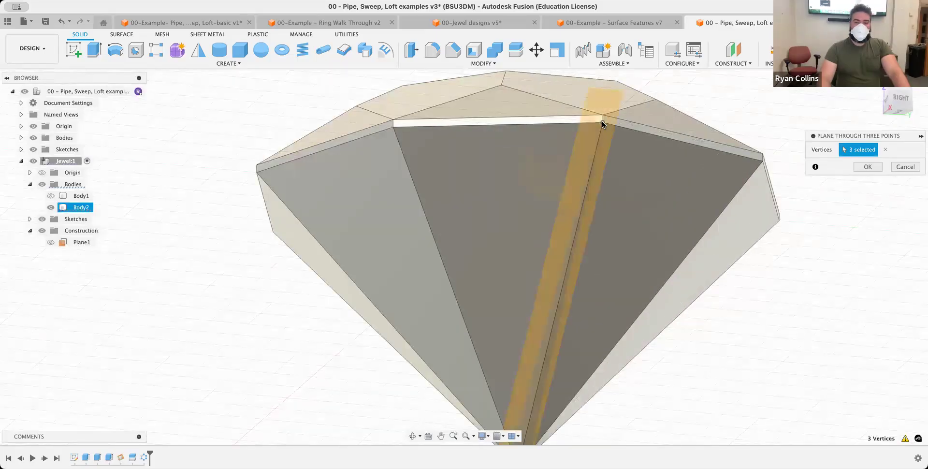
pyautogui.click(859, 167)
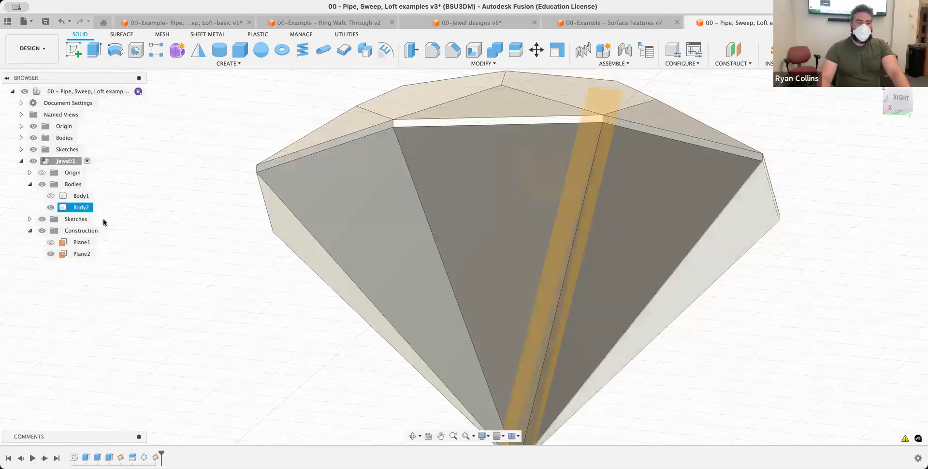
# - Split Body2 with the new three-point plane Plane2, slicing a thin sliver off one lower edge of the jewel
pyautogui.scroll(5, 771, 367)
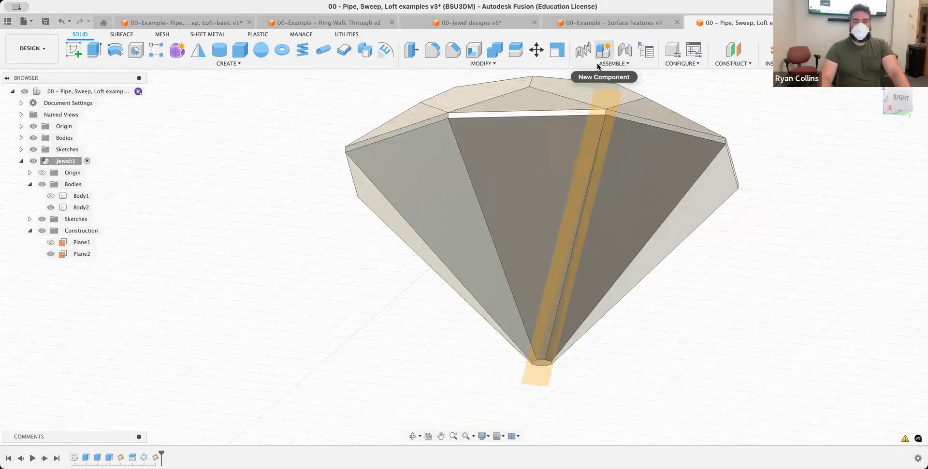
pyautogui.click(478, 63)
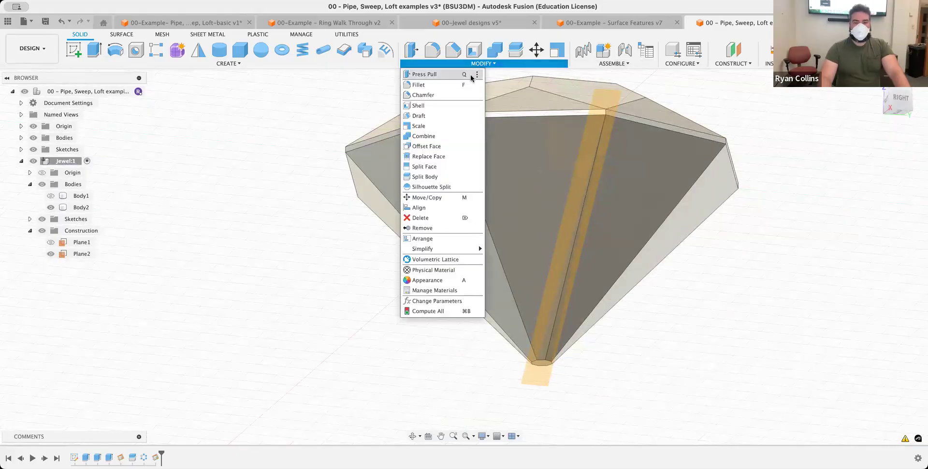
pyautogui.click(432, 178)
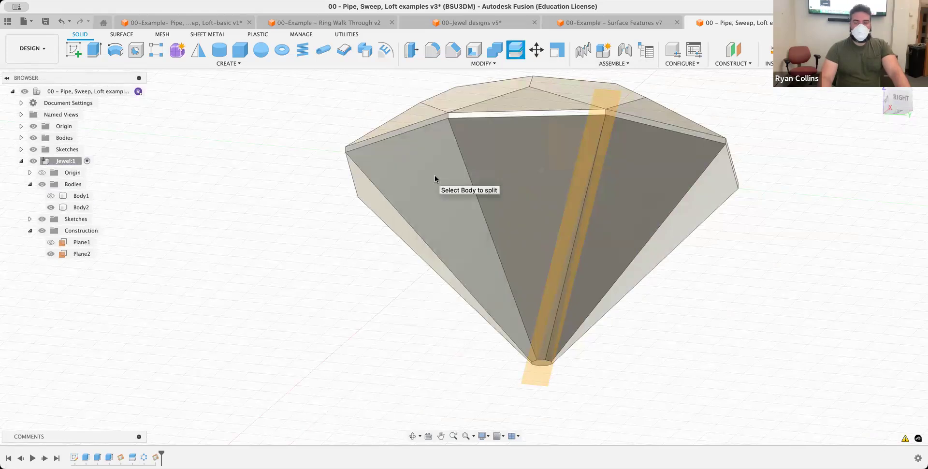
pyautogui.click(648, 170)
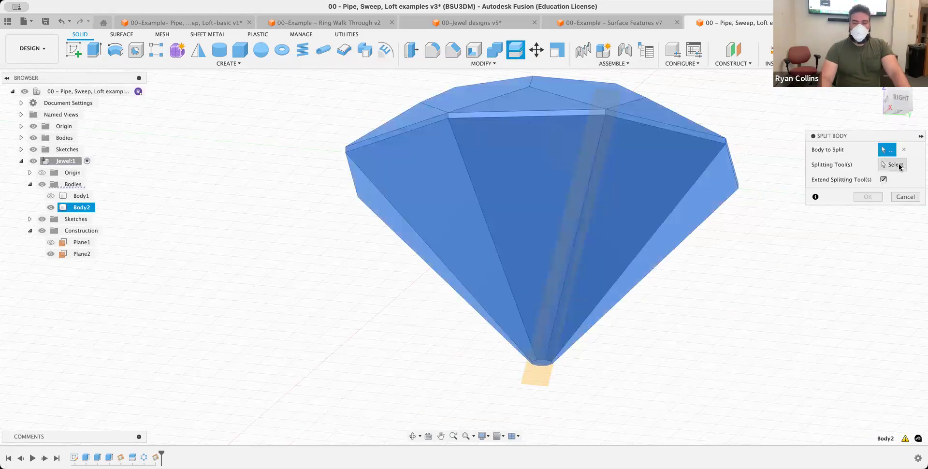
pyautogui.click(546, 376)
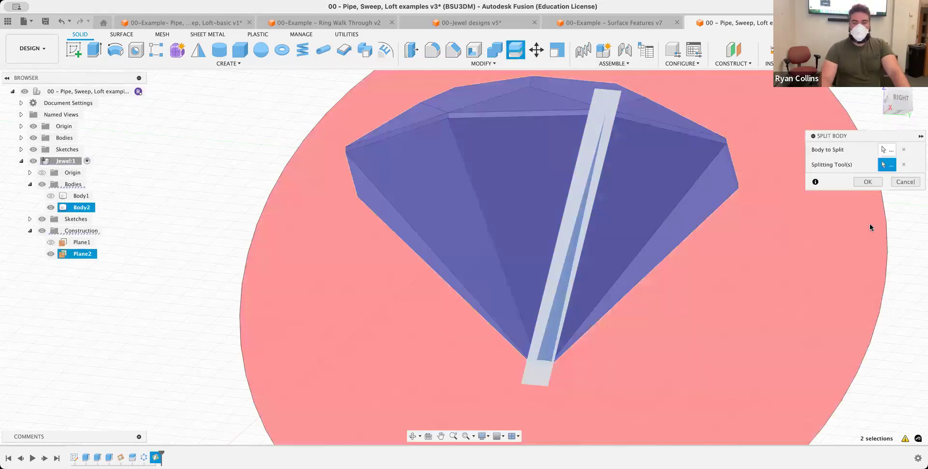
pyautogui.keyDown('shift'); pyautogui.moveTo(656, 277); pyautogui.dragTo(780, 213, button='middle'); pyautogui.keyUp('shift')
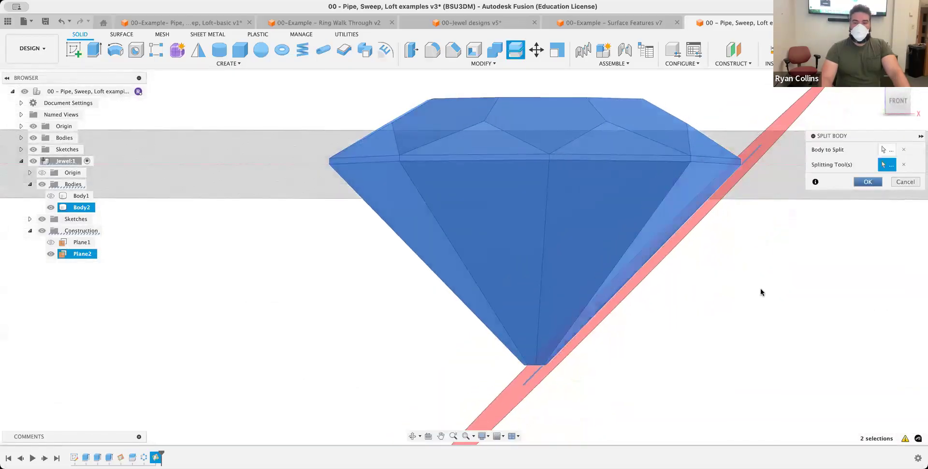
pyautogui.keyDown('shift'); pyautogui.moveTo(756, 295); pyautogui.dragTo(675, 295, button='middle'); pyautogui.keyUp('shift')
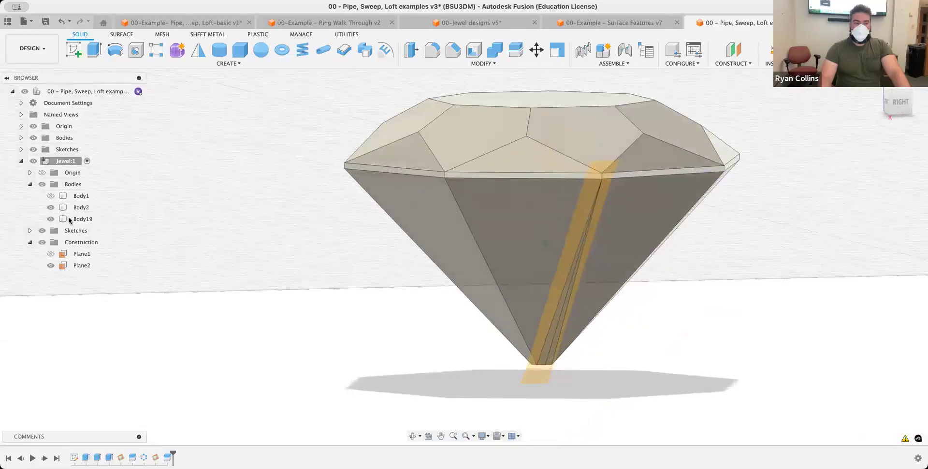
# - Hide Body2 and Plane2, leaving only the split jewel body Body19 shown
pyautogui.click(69, 219)
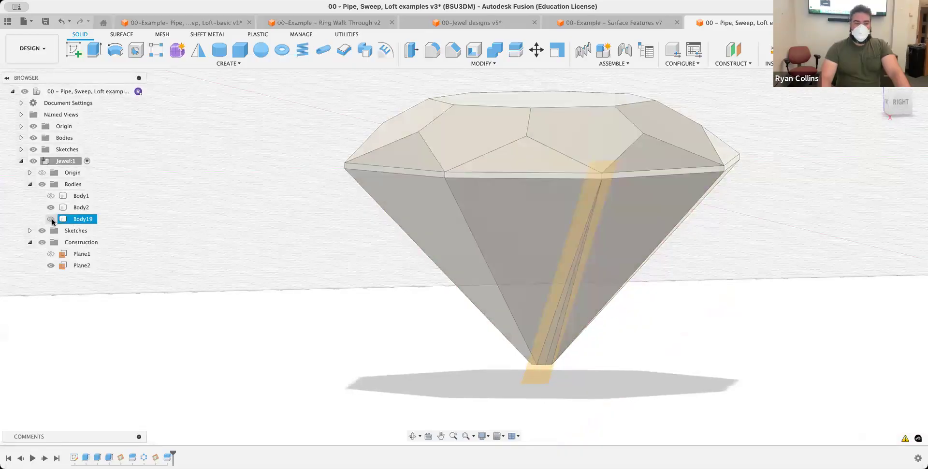
pyautogui.click(51, 208)
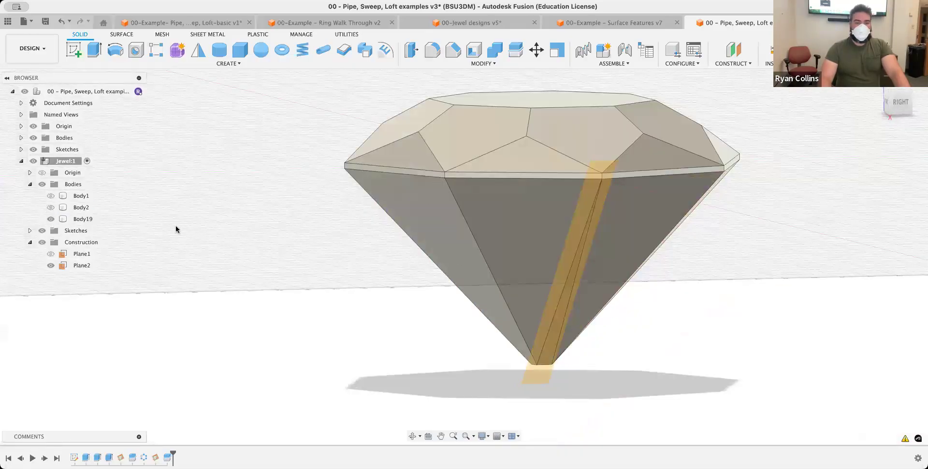
pyautogui.keyDown('shift'); pyautogui.moveTo(621, 359); pyautogui.dragTo(513, 337, button='middle'); pyautogui.keyUp('shift')
pyautogui.click(50, 265)
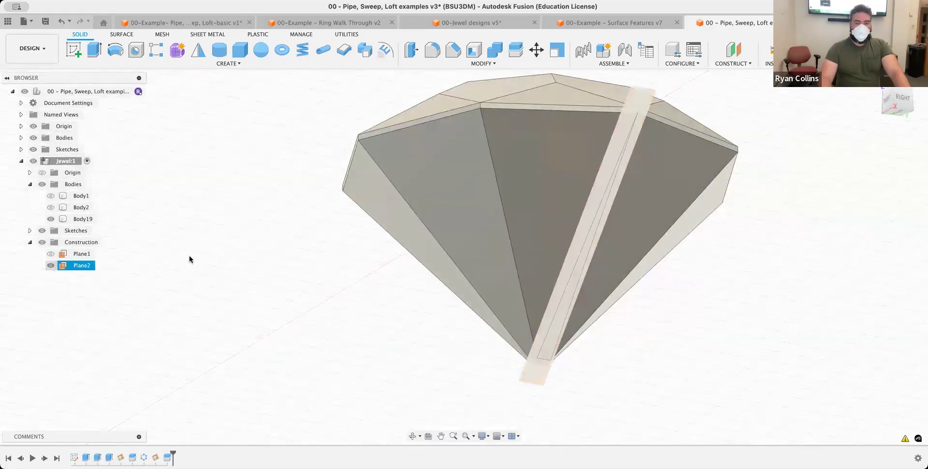
# - Start a circular pattern with object type Faces and choose the narrow triangular cut face on the jewel's lower section
pyautogui.click(211, 63)
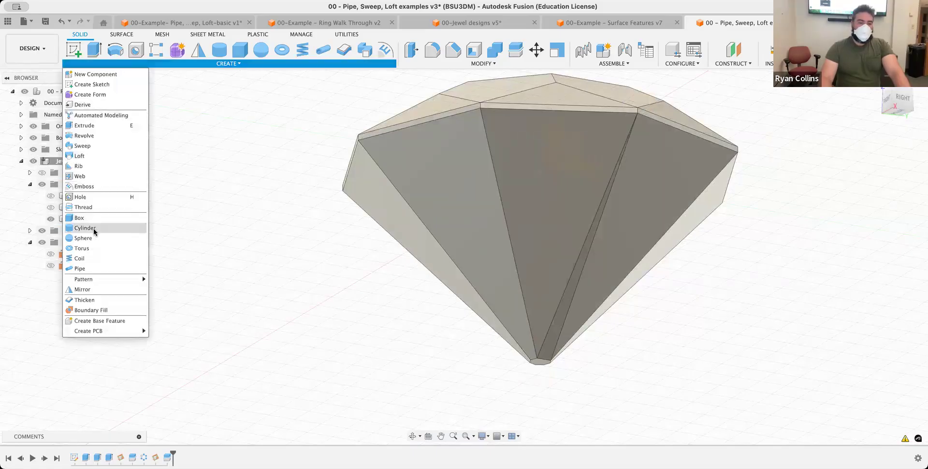
pyautogui.moveTo(140, 279)
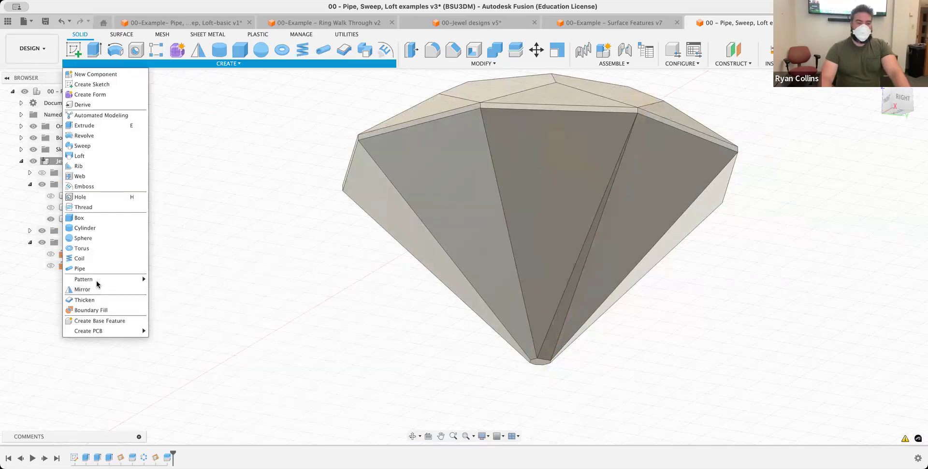
pyautogui.click(174, 289)
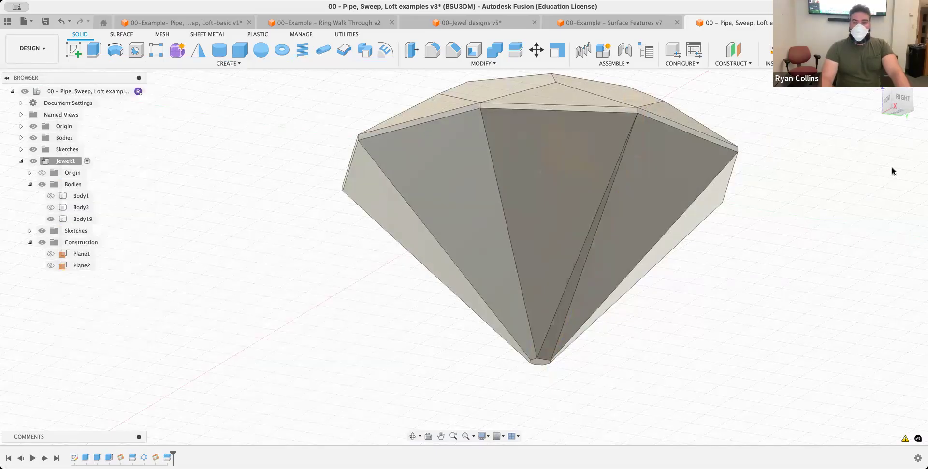
pyautogui.click(885, 164)
pyautogui.click(872, 185)
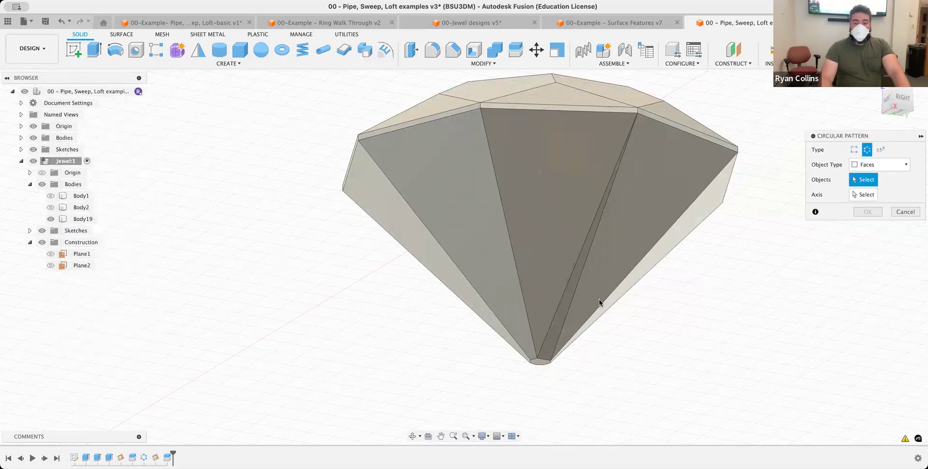
pyautogui.click(569, 319)
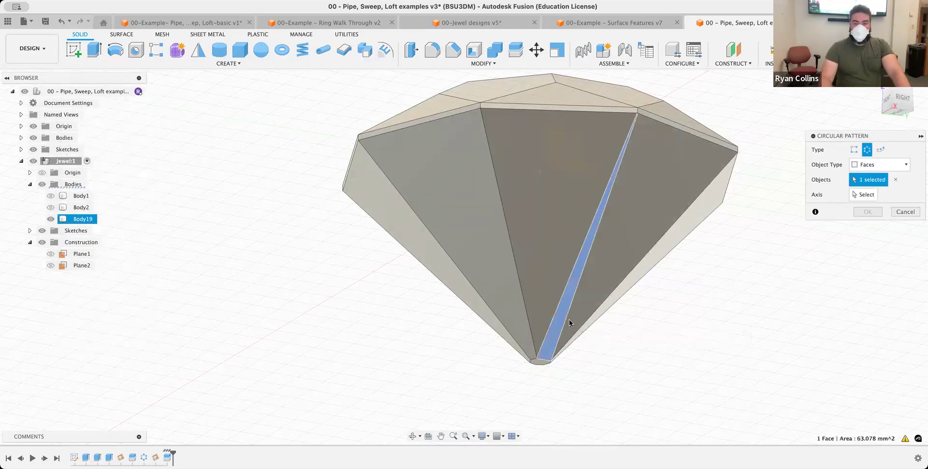
# - Pattern the chosen face around the jewel's vertical Z axis with full distribution and a quantity of 8, and inspect the tip
pyautogui.click(863, 194)
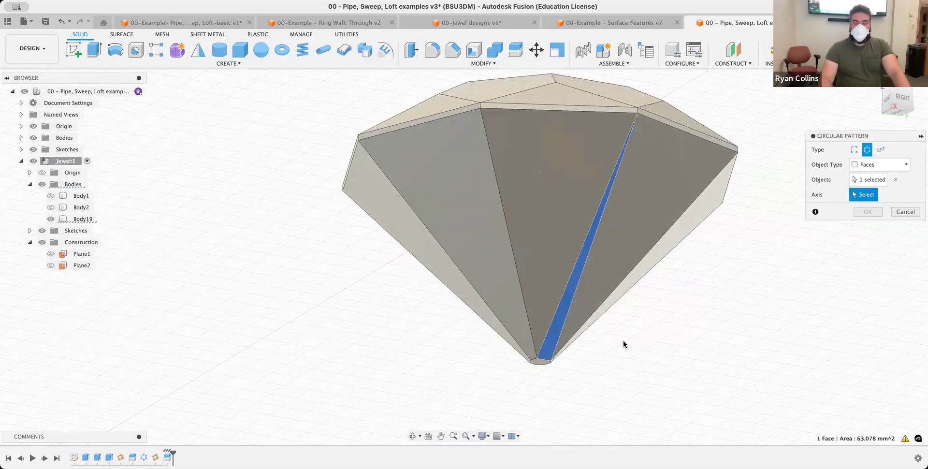
pyautogui.scroll(-3, 623, 341)
pyautogui.moveTo(597, 282); pyautogui.dragTo(520, 273, button='middle')
pyautogui.keyDown('shift'); pyautogui.moveTo(514, 237); pyautogui.dragTo(525, 271, button='middle'); pyautogui.keyUp('shift')
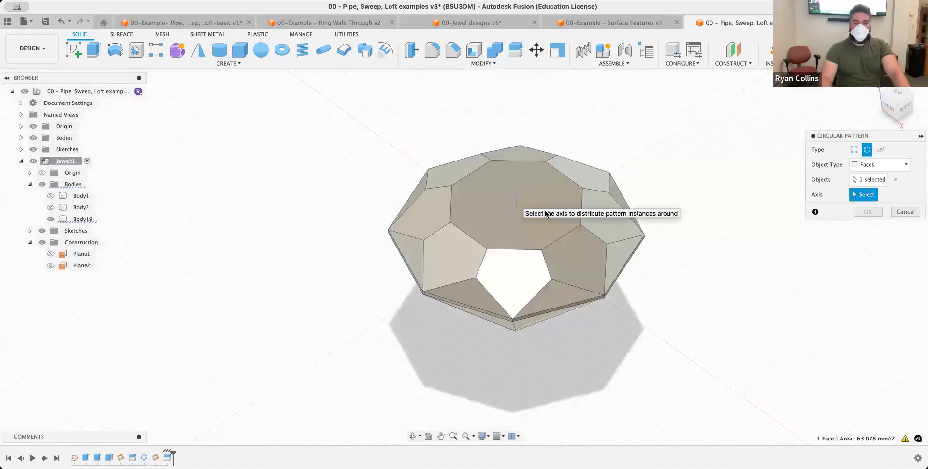
pyautogui.click(515, 200)
pyautogui.keyDown('shift'); pyautogui.moveTo(607, 297); pyautogui.dragTo(601, 275, button='middle'); pyautogui.keyUp('shift')
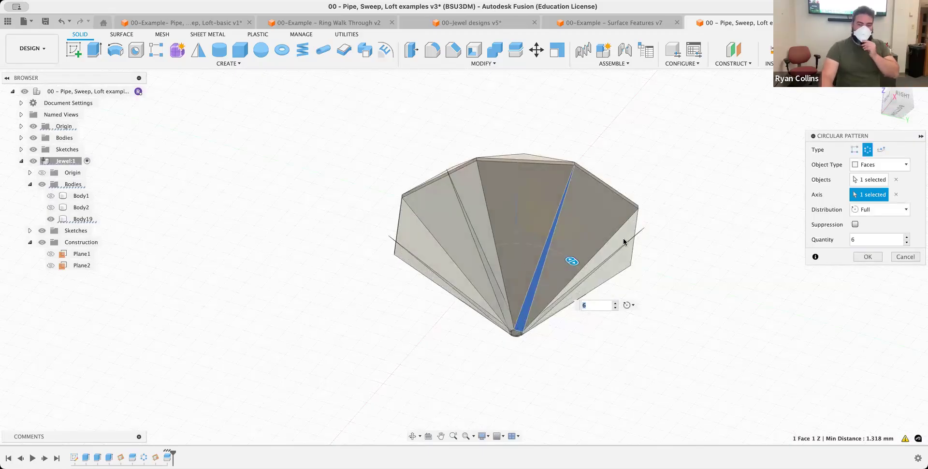
pyautogui.click(863, 240)
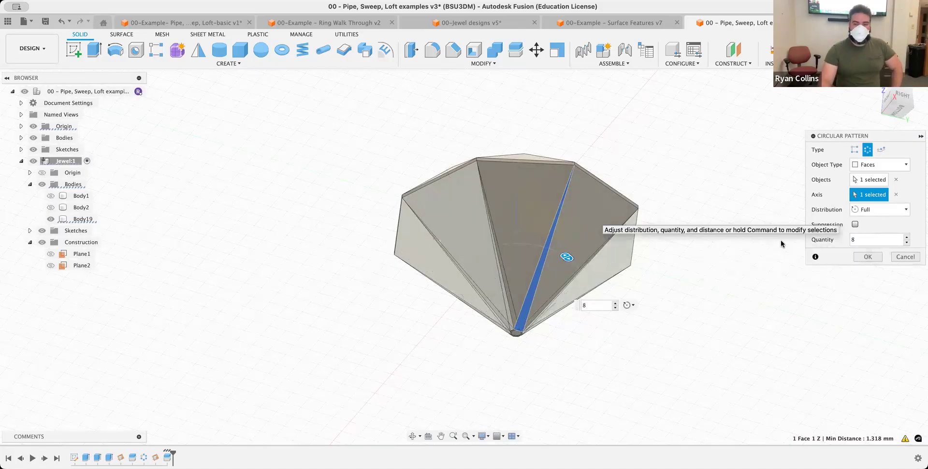
pyautogui.click(875, 258)
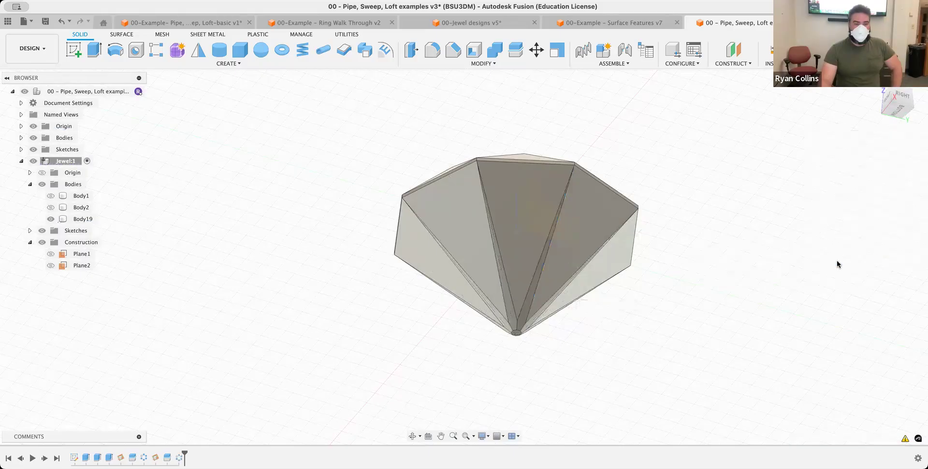
pyautogui.scroll(5, 521, 341)
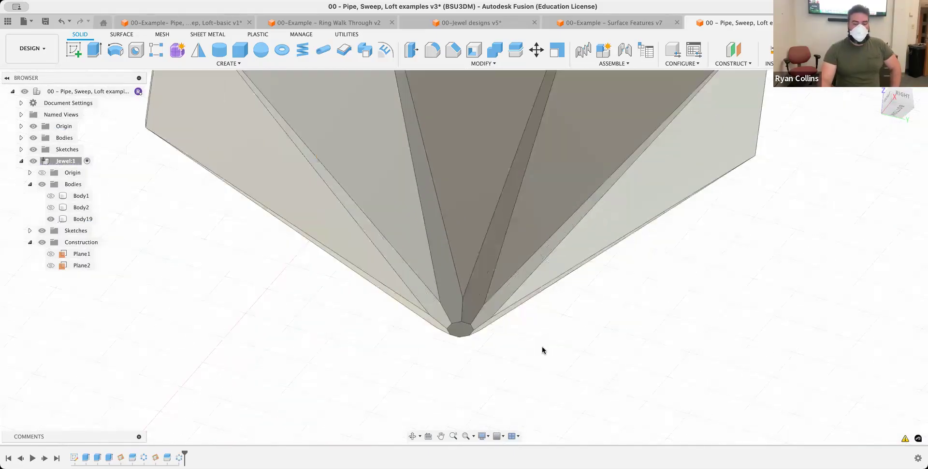
pyautogui.keyDown('shift'); pyautogui.moveTo(560, 344); pyautogui.dragTo(546, 332, button='middle'); pyautogui.keyUp('shift')
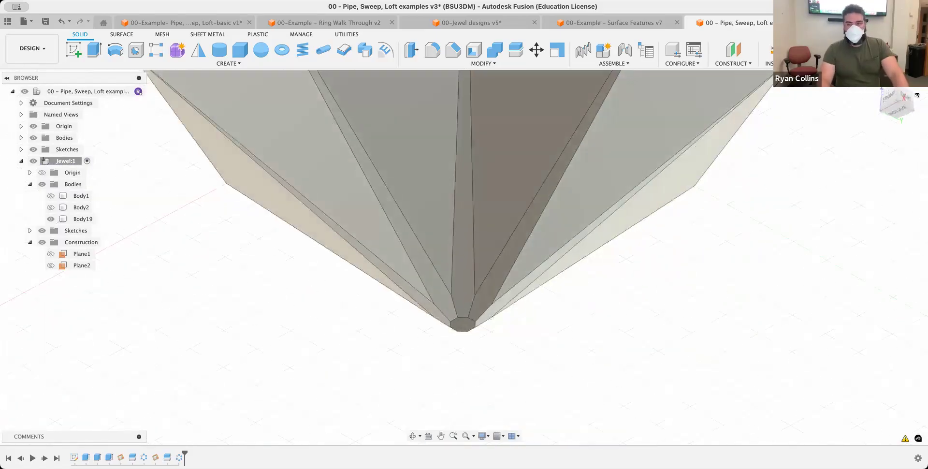
pyautogui.click(878, 89)
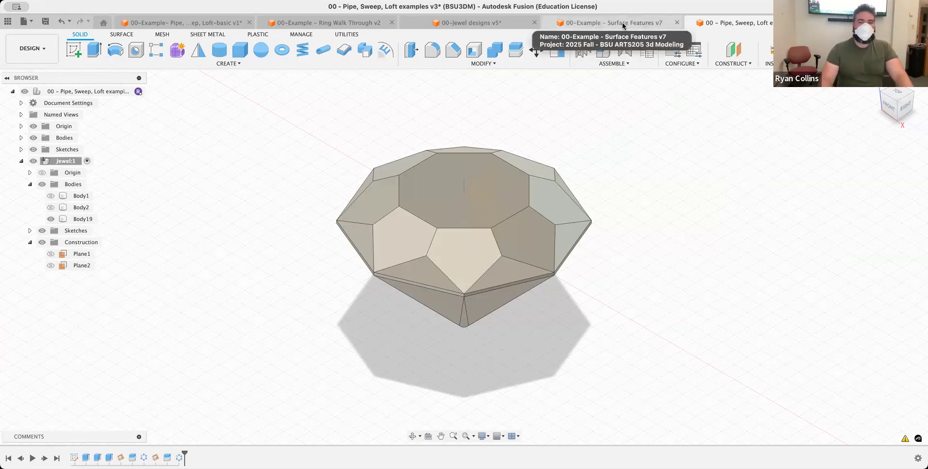
# - Switch to the 00-Jewel designs document and show the 5-Sided jewel instead of the Oval Jewel to examine its facets
pyautogui.click(515, 27)
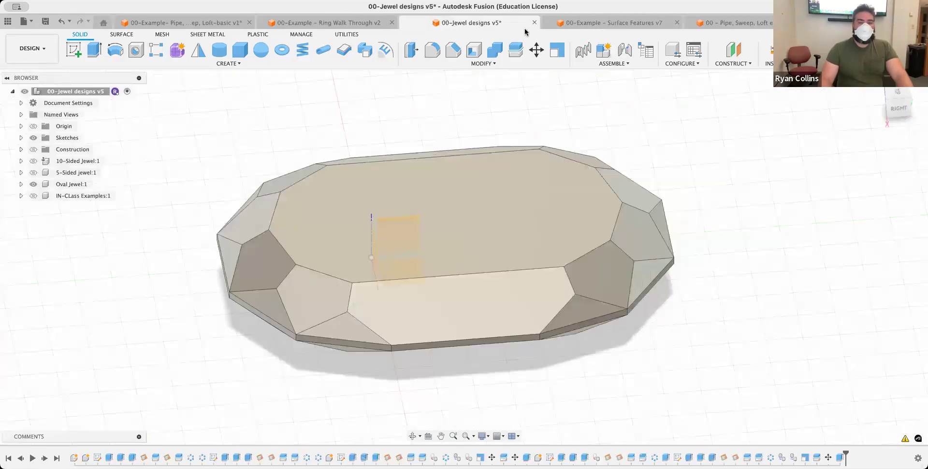
pyautogui.click(33, 185)
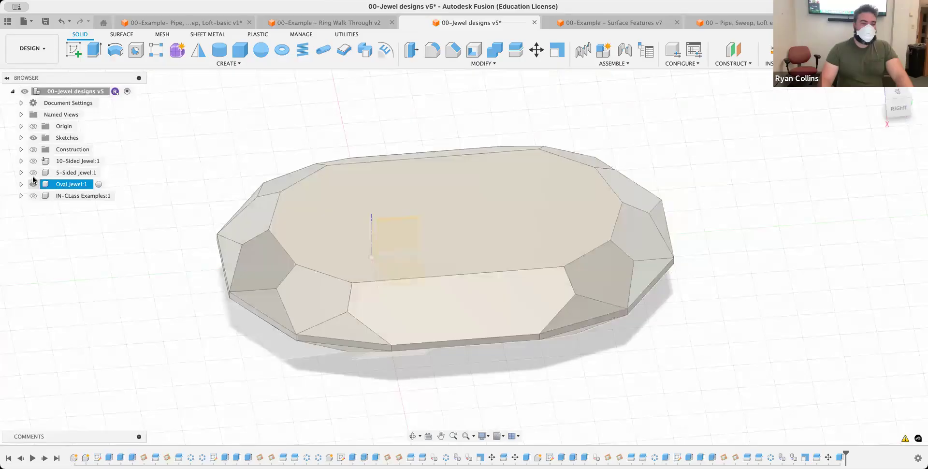
pyautogui.click(33, 173)
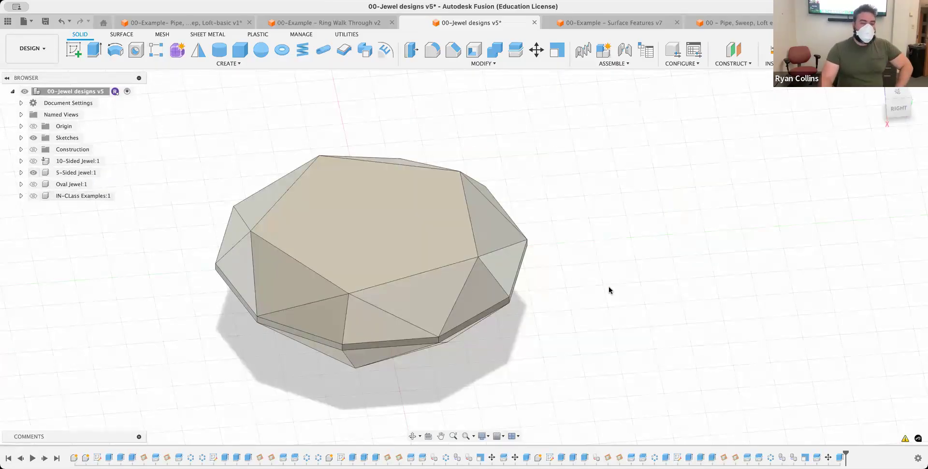
pyautogui.keyDown('shift'); pyautogui.moveTo(614, 293); pyautogui.dragTo(698, 296, button='middle'); pyautogui.keyUp('shift')
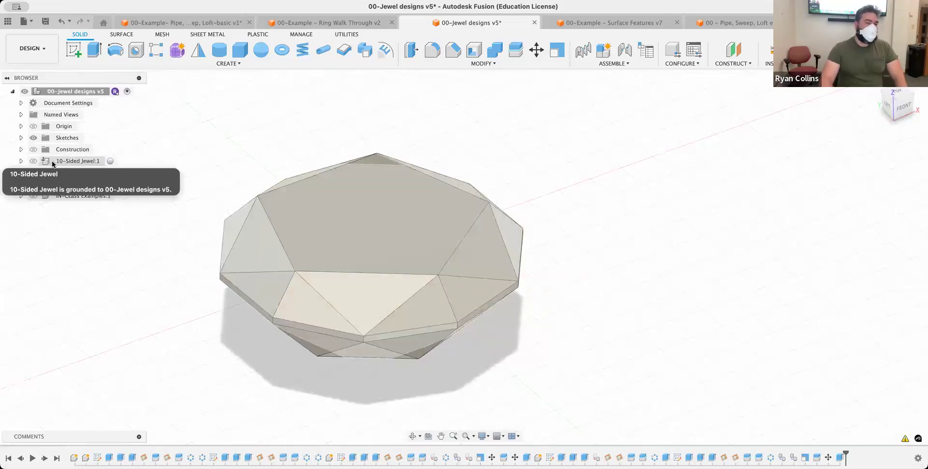
# - Alternate the visibility of the 10-Sided Jewel and the 5-Sided jewel to compare their facet layouts
pyautogui.click(34, 160)
pyautogui.click(33, 172)
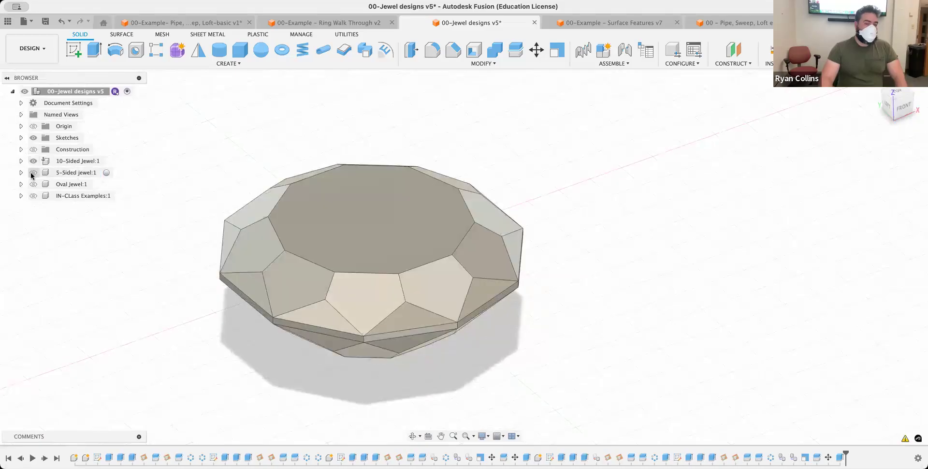
pyautogui.click(34, 172)
pyautogui.click(33, 161)
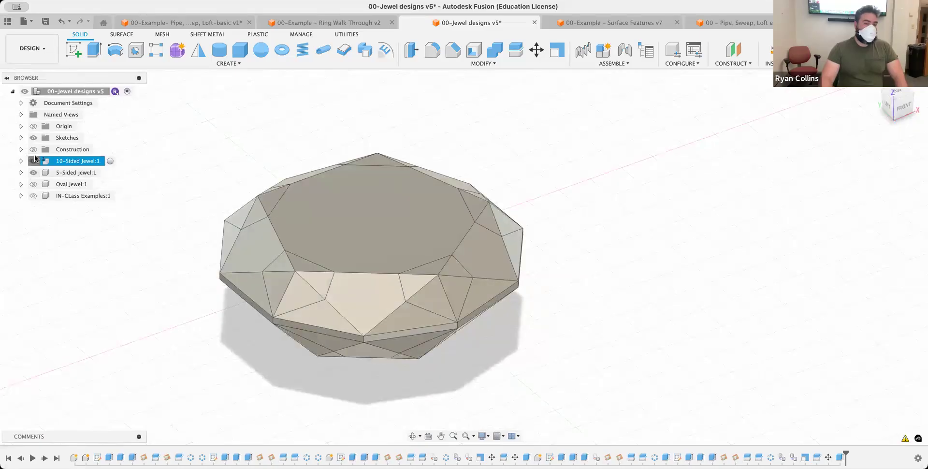
# - Switch to the Pipe, Sweep, Loft examples document and examine the jewel's upper and lower facets from the front and from above
pyautogui.click(722, 23)
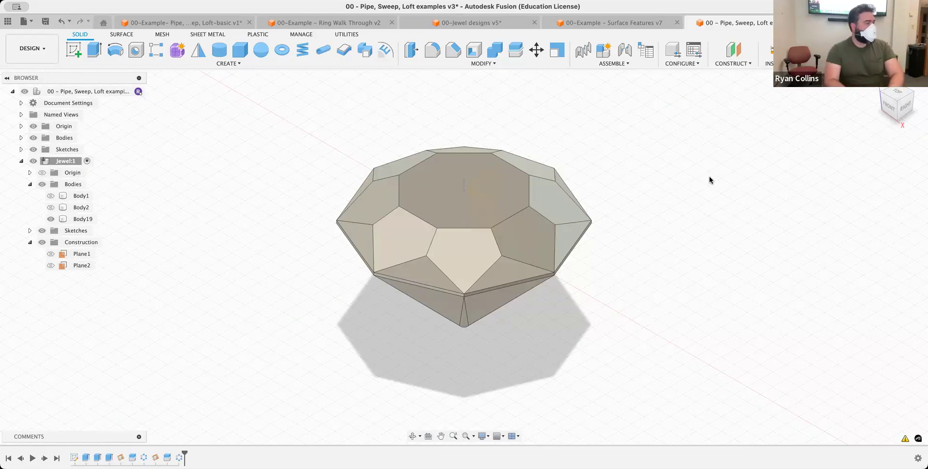
pyautogui.click(406, 210)
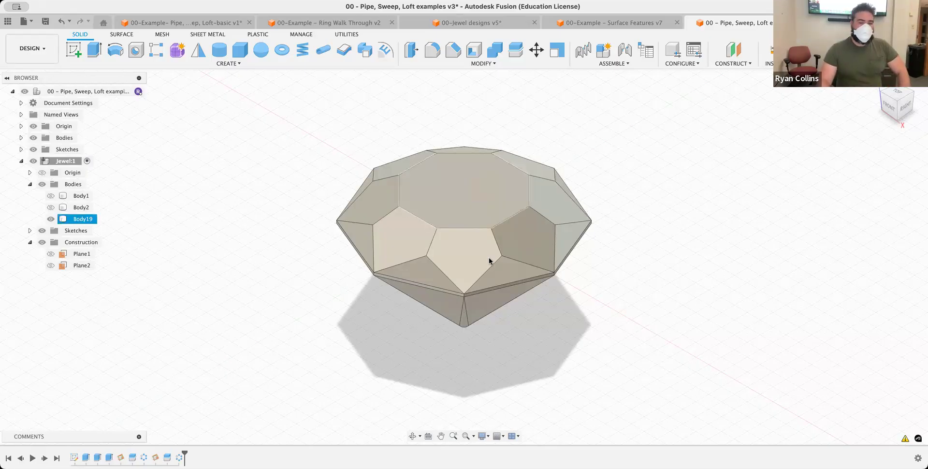
pyautogui.click(491, 324)
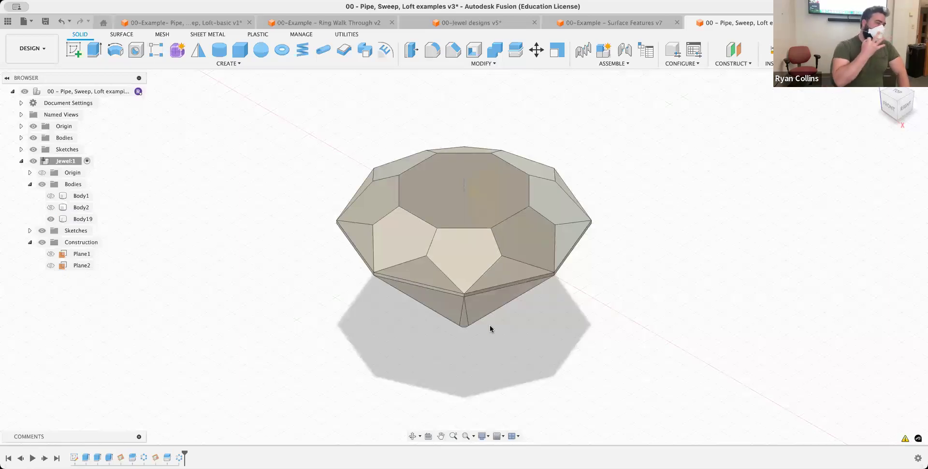
pyautogui.click(889, 103)
pyautogui.scroll(10, 541, 221)
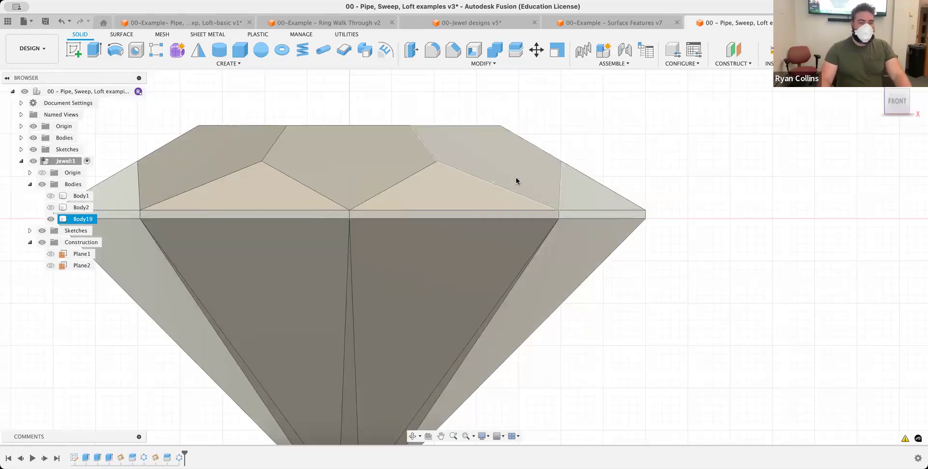
pyautogui.keyDown('shift'); pyautogui.moveTo(767, 156); pyautogui.dragTo(747, 176, button='middle'); pyautogui.keyUp('shift')
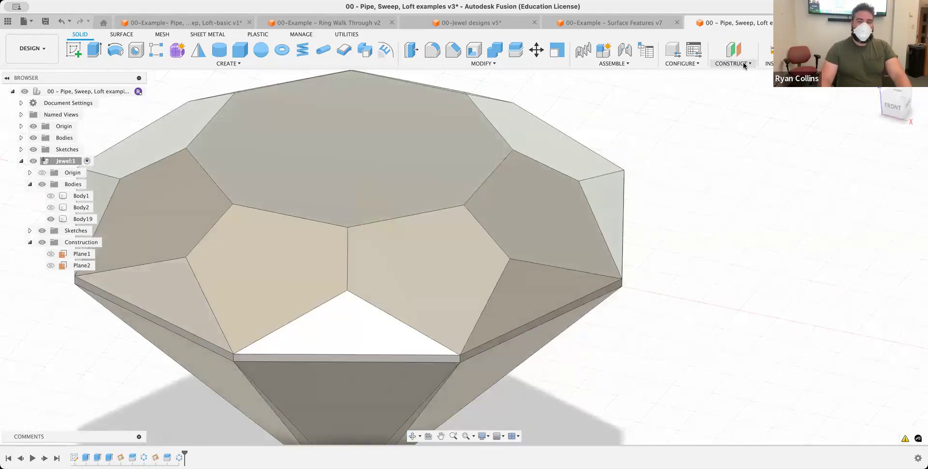
pyautogui.click(744, 66)
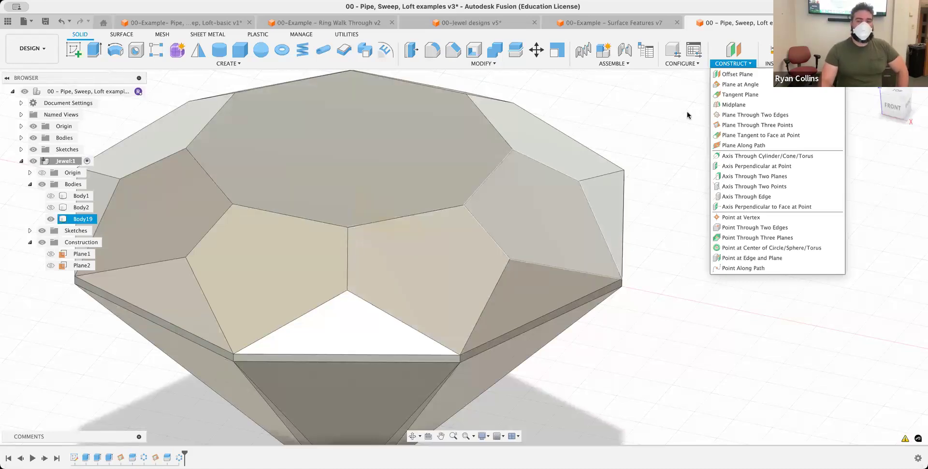
pyautogui.press('Escape')
pyautogui.click(874, 83)
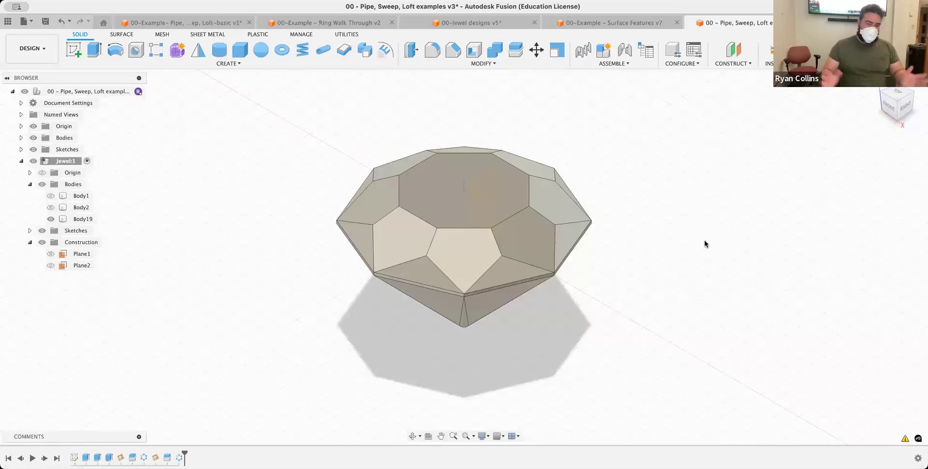
pyautogui.moveTo(704, 244)
pyautogui.keyDown('shift'); pyautogui.mouseDown(button='middle')
pyautogui.moveTo(713, 185)
pyautogui.moveTo(702, 228)
pyautogui.mouseUp(button='middle'); pyautogui.keyUp('shift')
pyautogui.keyDown('shift'); pyautogui.moveTo(776, 156); pyautogui.dragTo(673, 189, button='middle'); pyautogui.keyUp('shift')
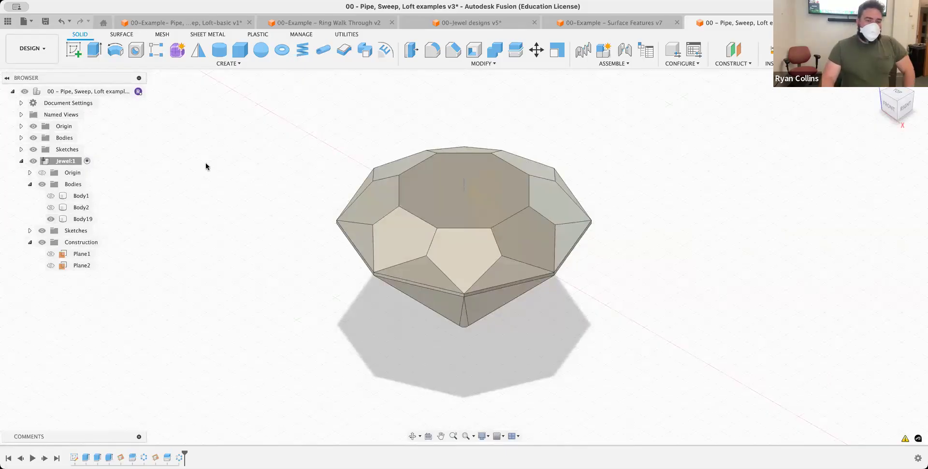
# - Hide the Jewel component and activate the document's top-level component
pyautogui.click(32, 161)
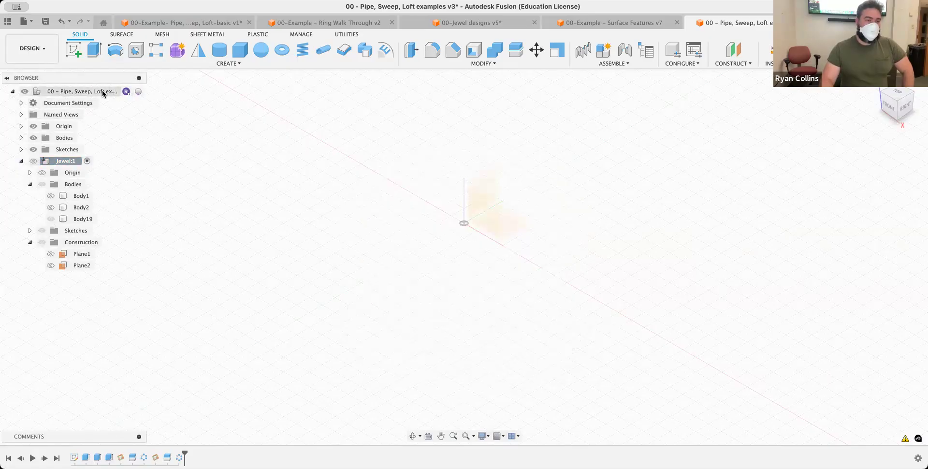
pyautogui.click(137, 92)
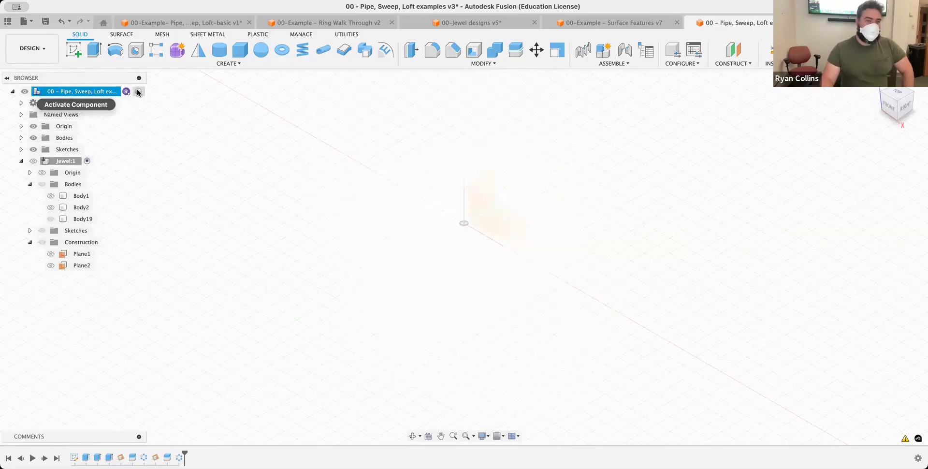
pyautogui.click(137, 93)
pyautogui.click(254, 220)
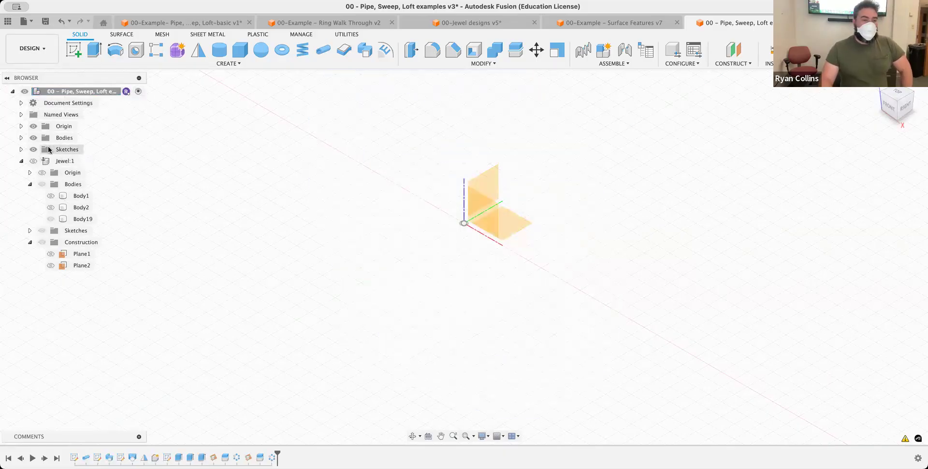
# - Expand the top-level bodies and show the Pipe, Sweep and Loft rings one at a time to compare them
pyautogui.click(21, 137)
pyautogui.click(42, 151)
pyautogui.click(42, 150)
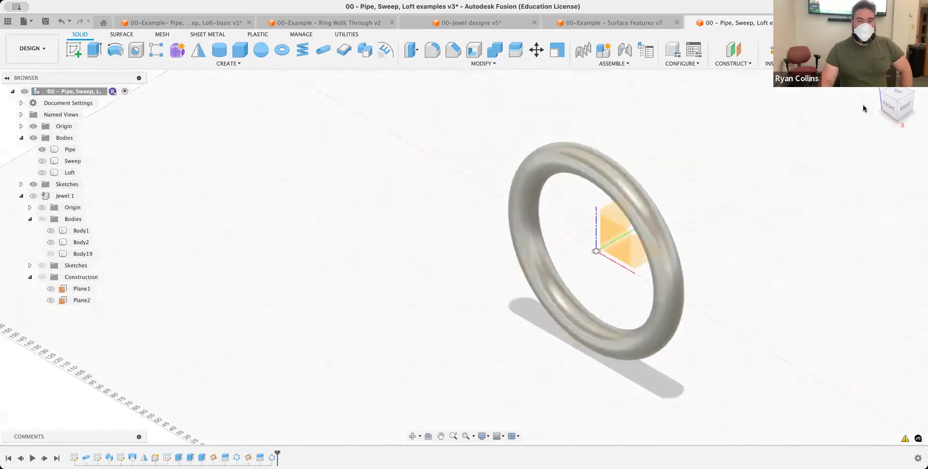
pyautogui.click(873, 86)
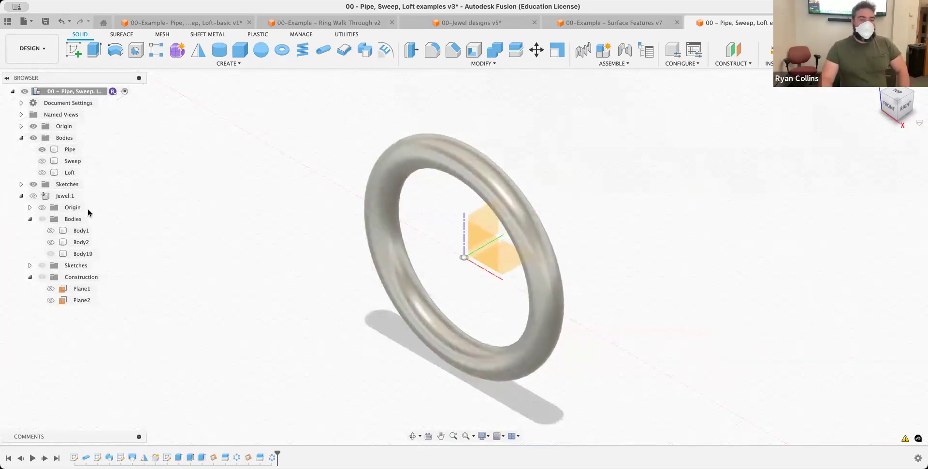
pyautogui.click(42, 149)
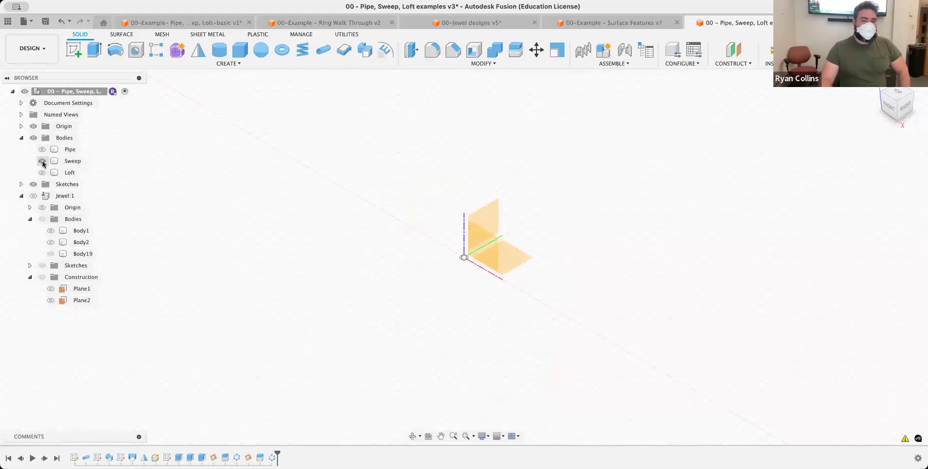
pyautogui.doubleClick(43, 161)
pyautogui.click(43, 172)
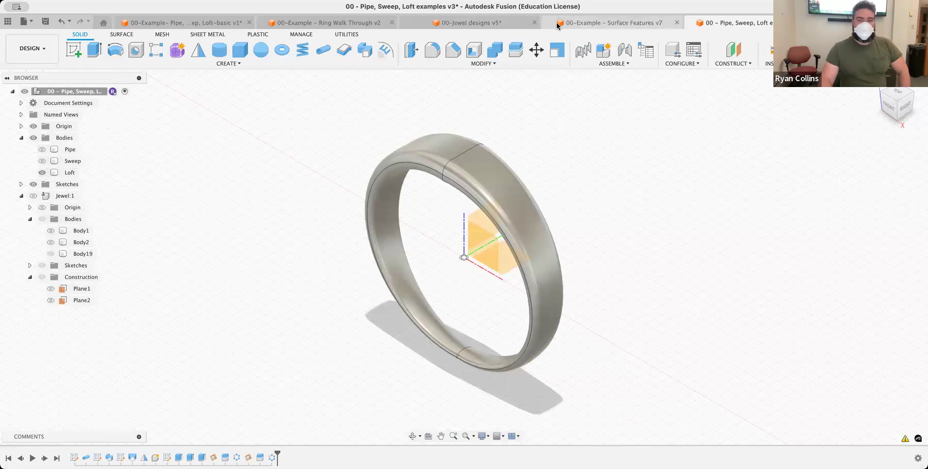
# - Examine the detailed ring in the 00-Example - Surface Features document and return to the Pipe, Sweep, Loft examples document
pyautogui.click(629, 25)
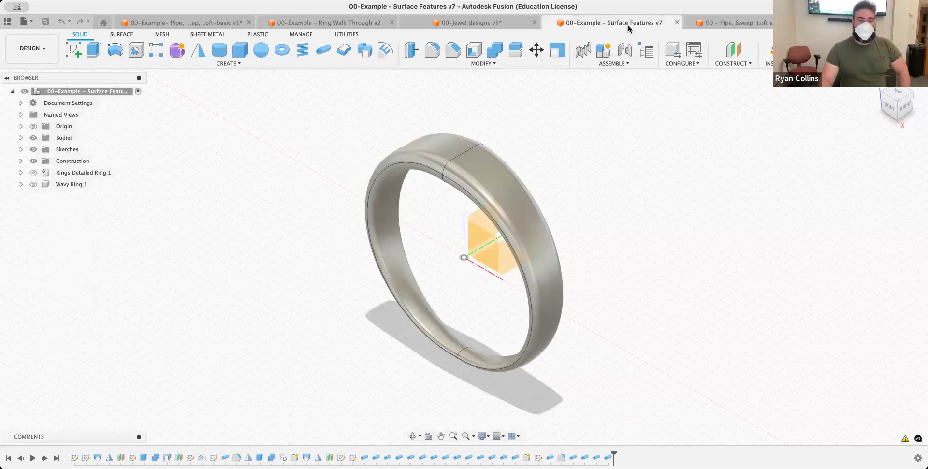
pyautogui.keyDown('shift'); pyautogui.moveTo(616, 227); pyautogui.dragTo(598, 222, button='middle'); pyautogui.keyUp('shift')
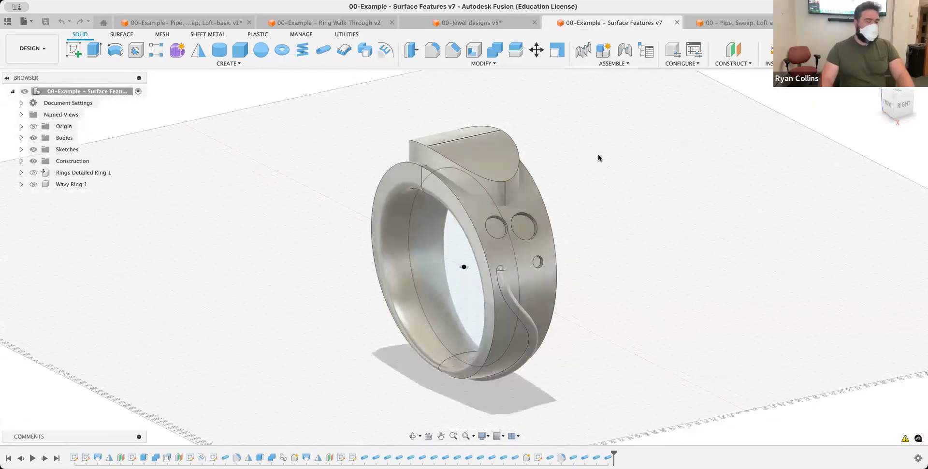
pyautogui.click(755, 23)
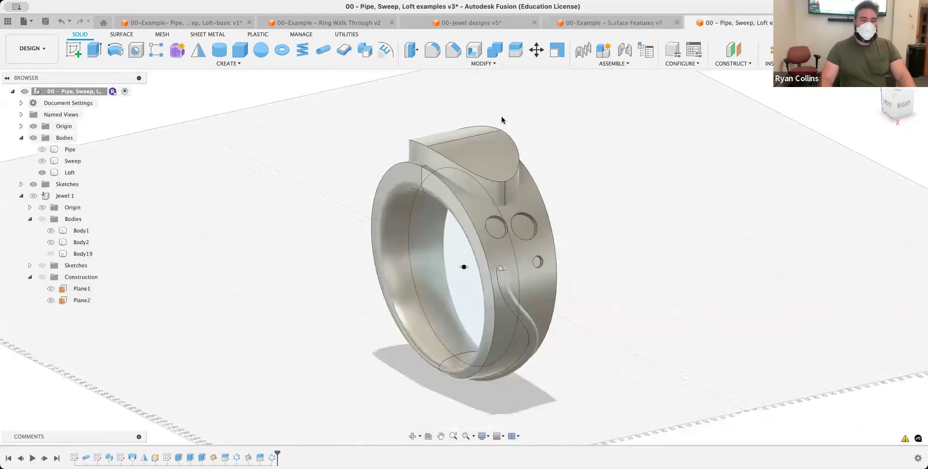
# - Show the Pipe body instead of the Loft body and set the pipe feature's section size to 5 mm
pyautogui.click(42, 172)
pyautogui.click(42, 150)
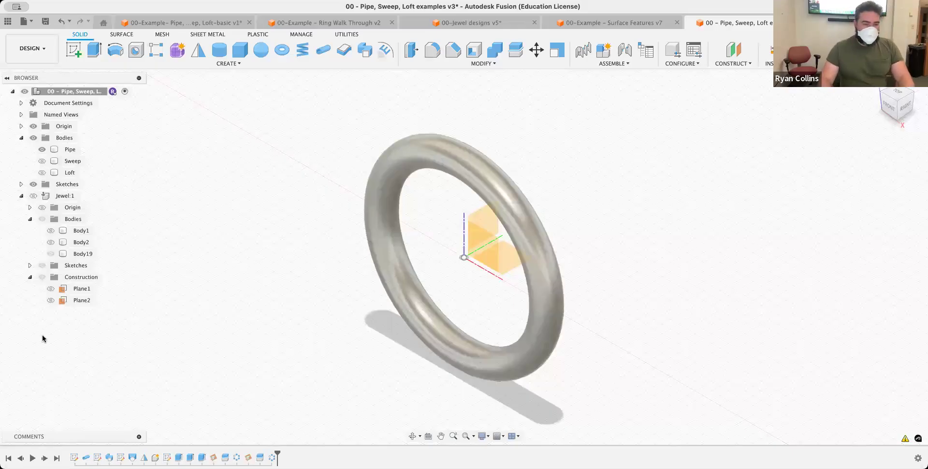
pyautogui.click(393, 233)
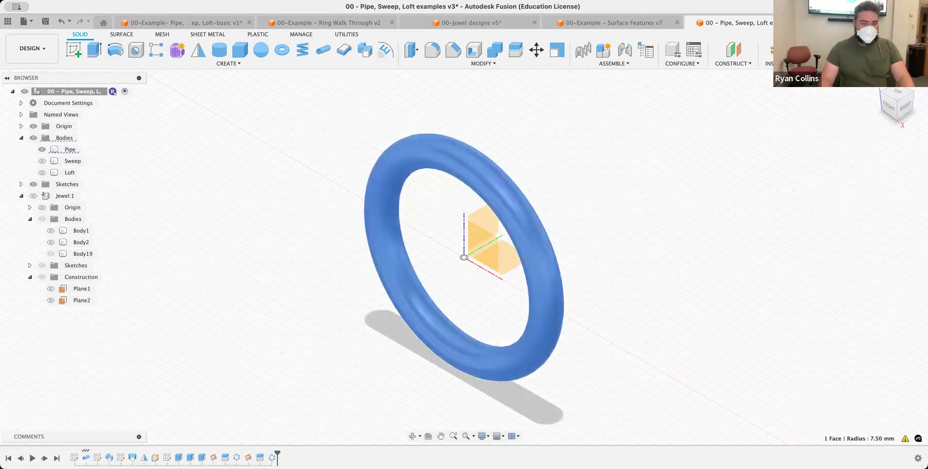
pyautogui.rightClick(86, 457)
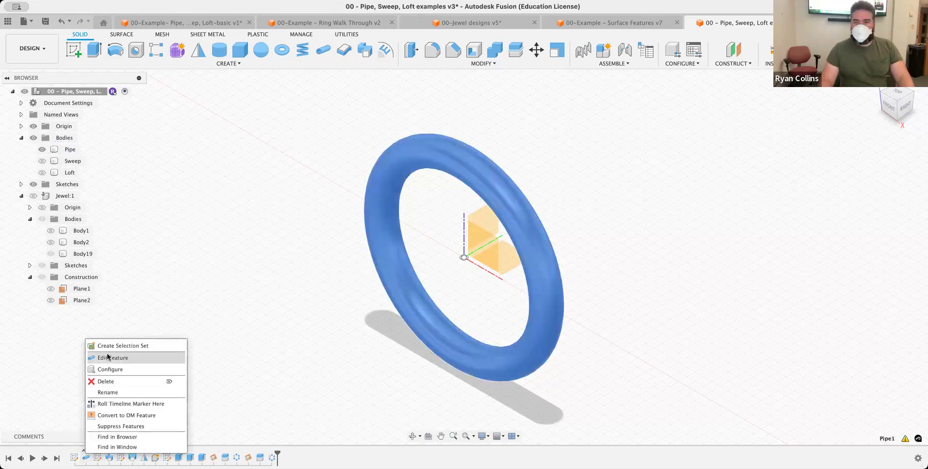
pyautogui.click(107, 357)
pyautogui.click(870, 223)
pyautogui.write('5mm')
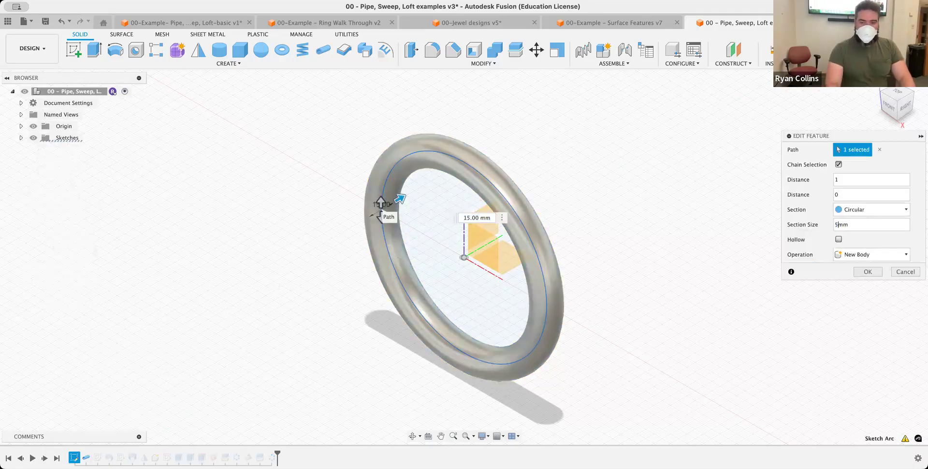
pyautogui.press('Return')
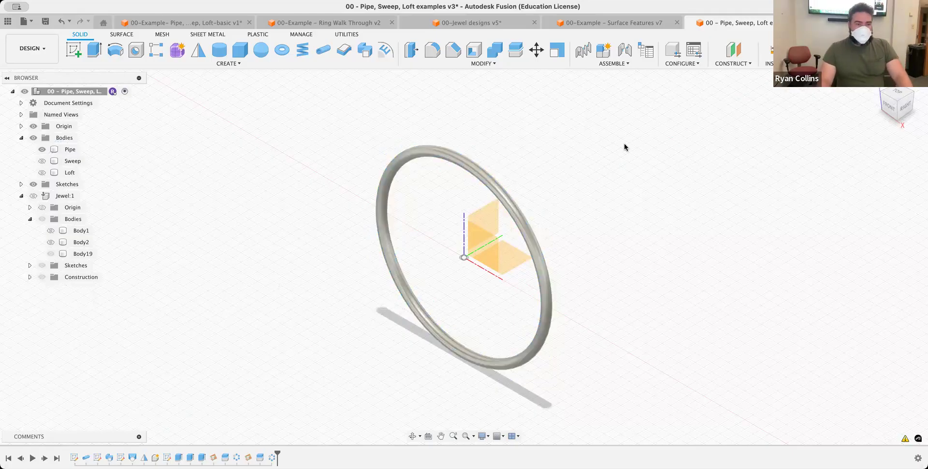
# - Create a copy of the Pipe ring body with Move/Copy, rotated 15 degrees about the X axis
pyautogui.click(490, 191)
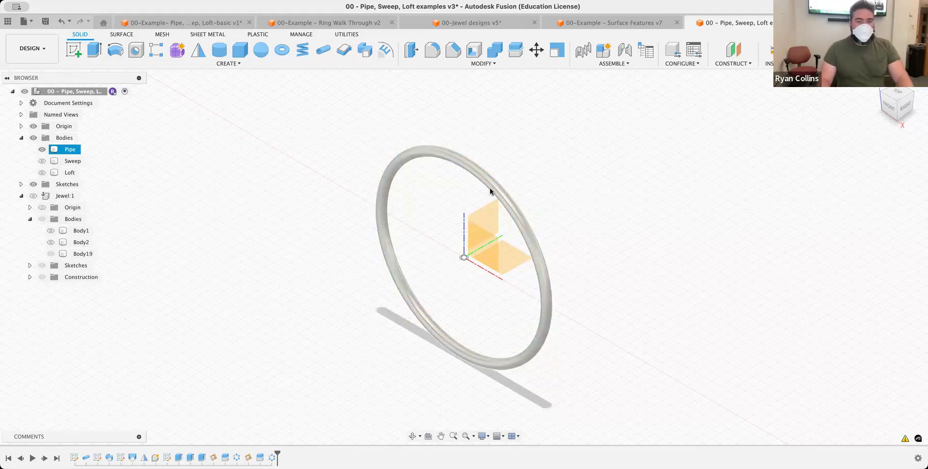
pyautogui.click(493, 188)
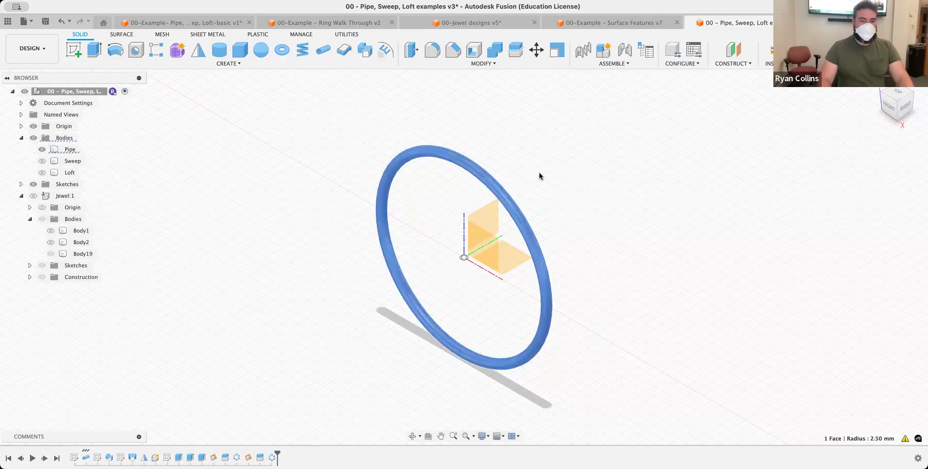
pyautogui.click(537, 49)
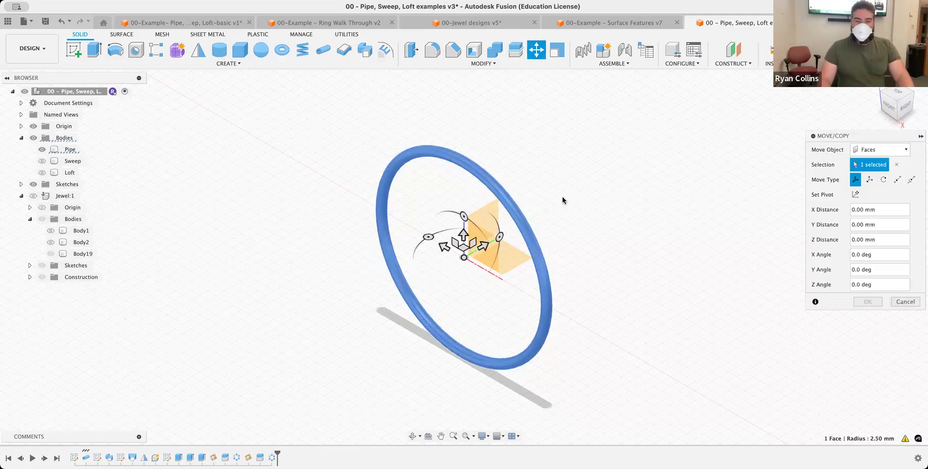
pyautogui.click(898, 149)
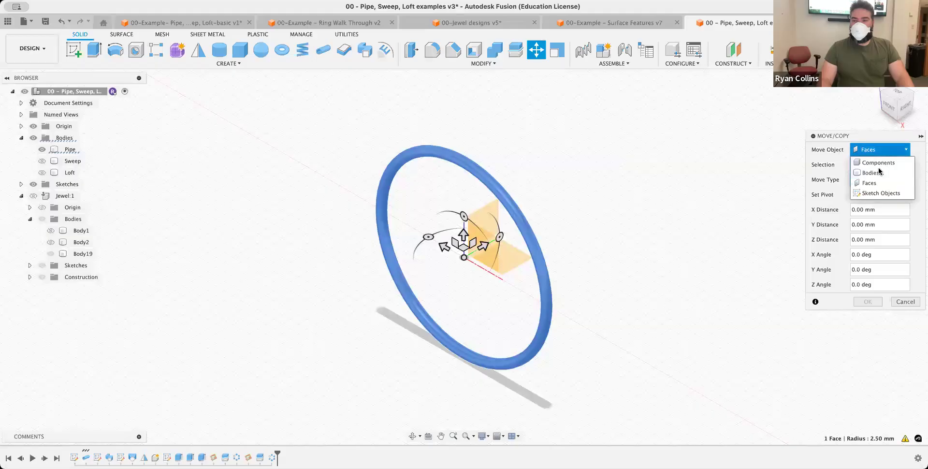
pyautogui.click(879, 173)
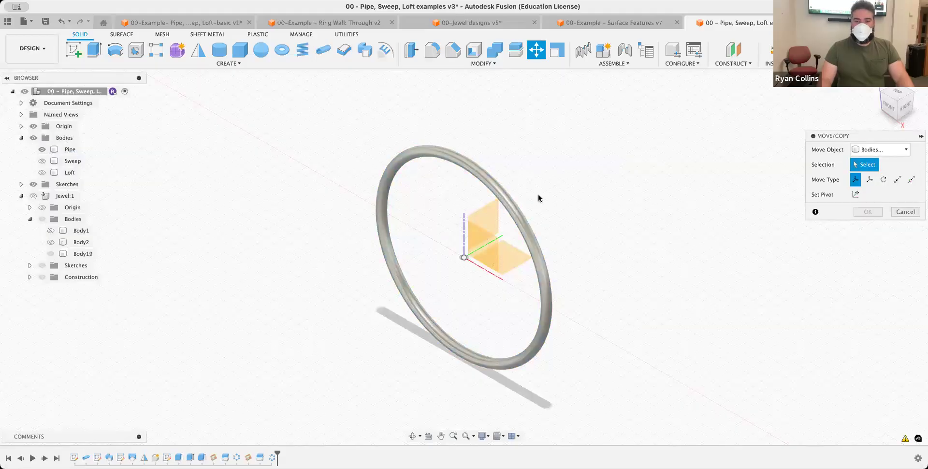
pyautogui.click(510, 206)
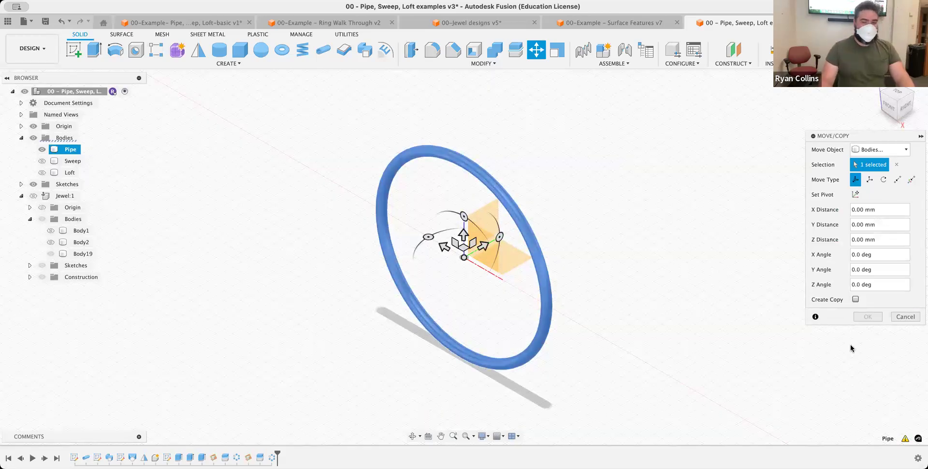
pyautogui.click(855, 300)
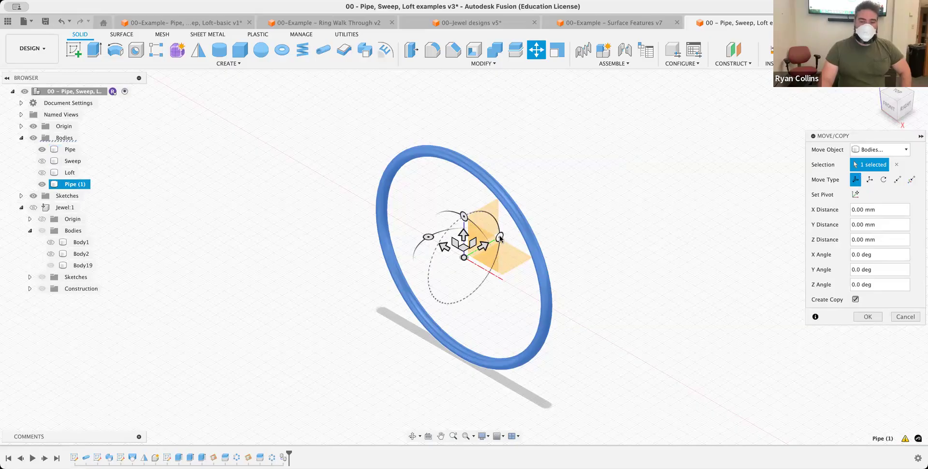
pyautogui.moveTo(502, 240); pyautogui.dragTo(501, 250)
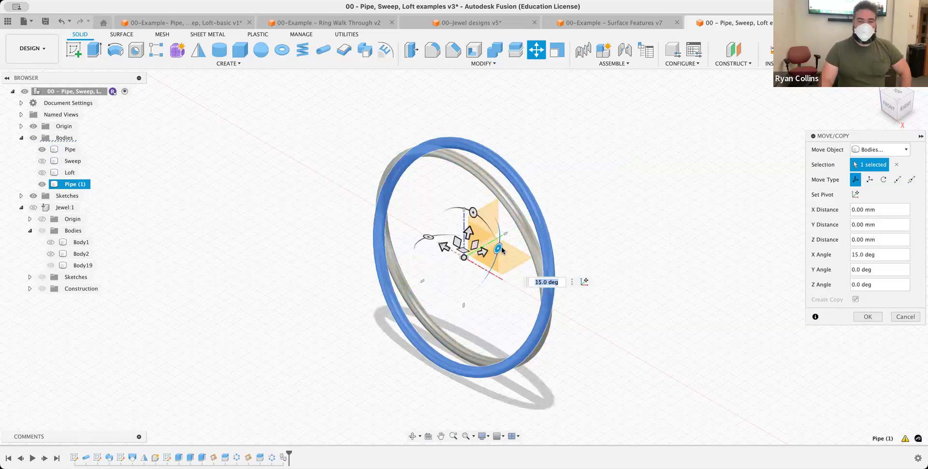
pyautogui.click(867, 317)
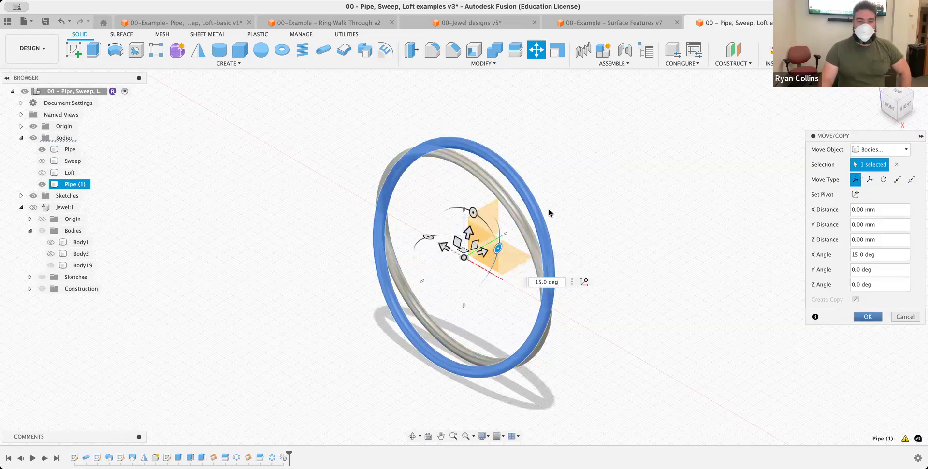
# - Create a copy of the original Pipe ring body with Move/Copy, rotated -15 degrees about the X axis
pyautogui.click(516, 209)
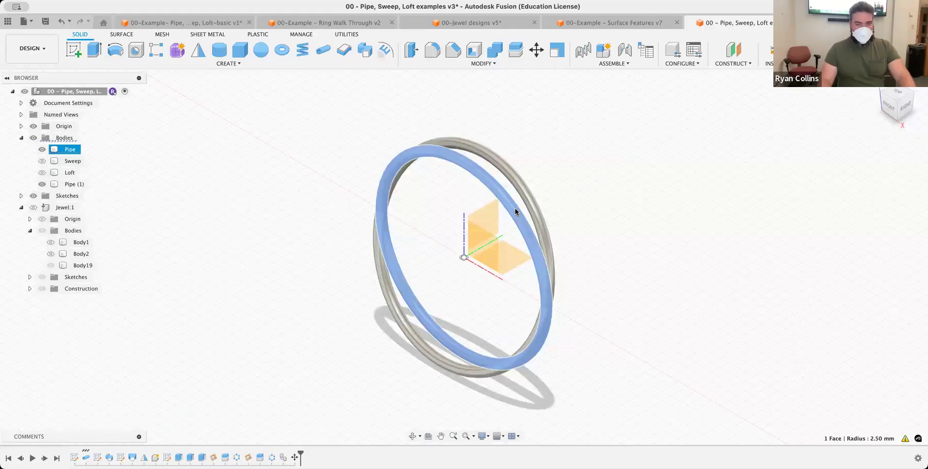
pyautogui.click(582, 155)
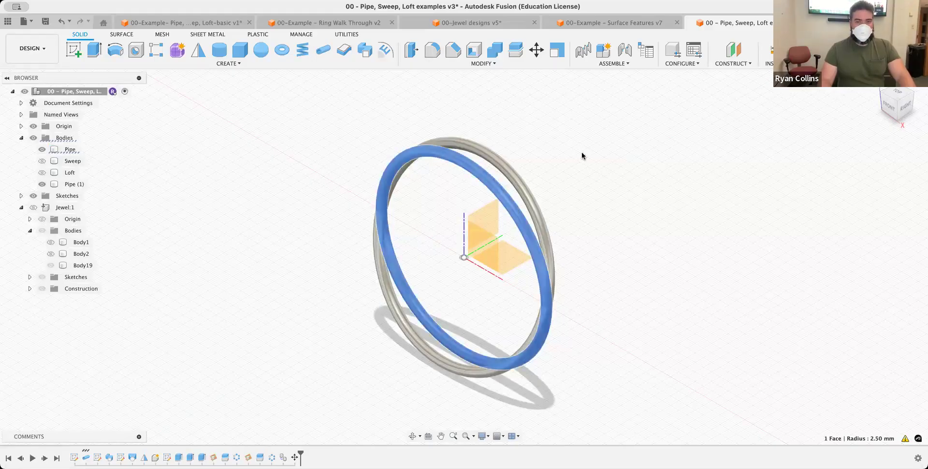
pyautogui.click(448, 158)
pyautogui.press('m')
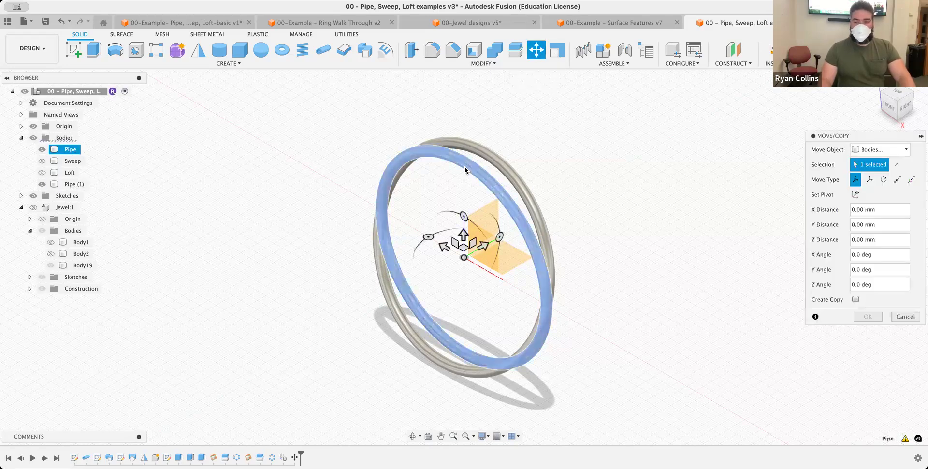
pyautogui.click(856, 300)
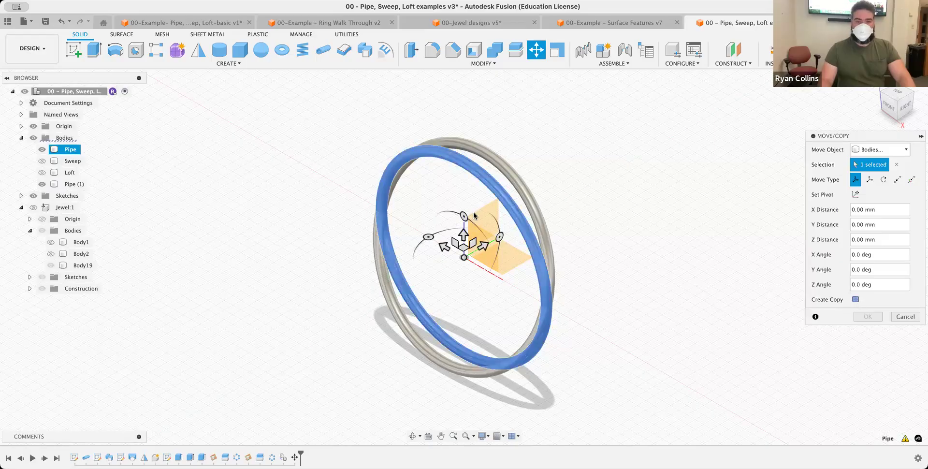
pyautogui.click(500, 235)
pyautogui.moveTo(500, 234); pyautogui.dragTo(532, 280)
pyautogui.click(863, 317)
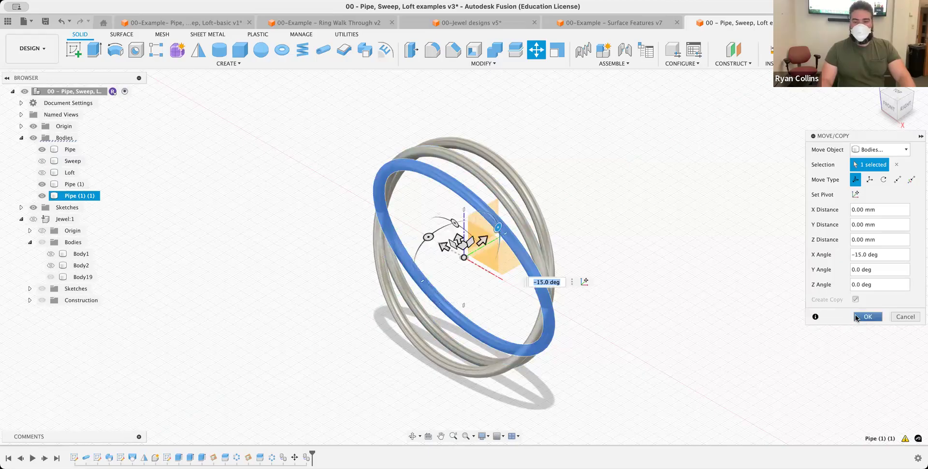
# - Create a copy of the original Pipe ring body with Move/Copy set to bodies, rotated -15 degrees about the Y axis
pyautogui.rightClick(477, 171)
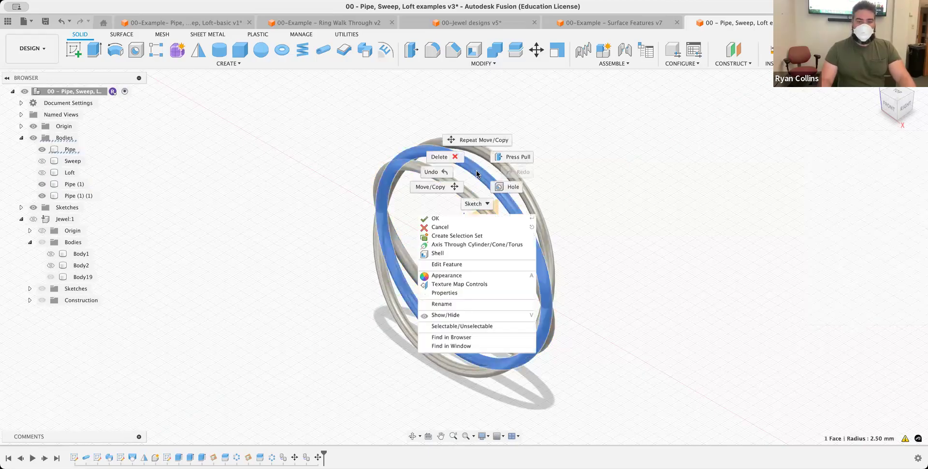
pyautogui.click(479, 140)
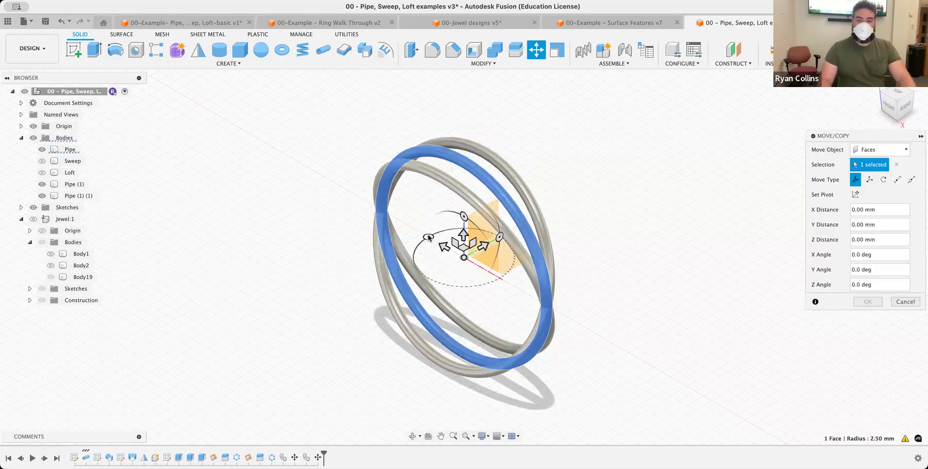
pyautogui.moveTo(433, 234); pyautogui.dragTo(436, 233)
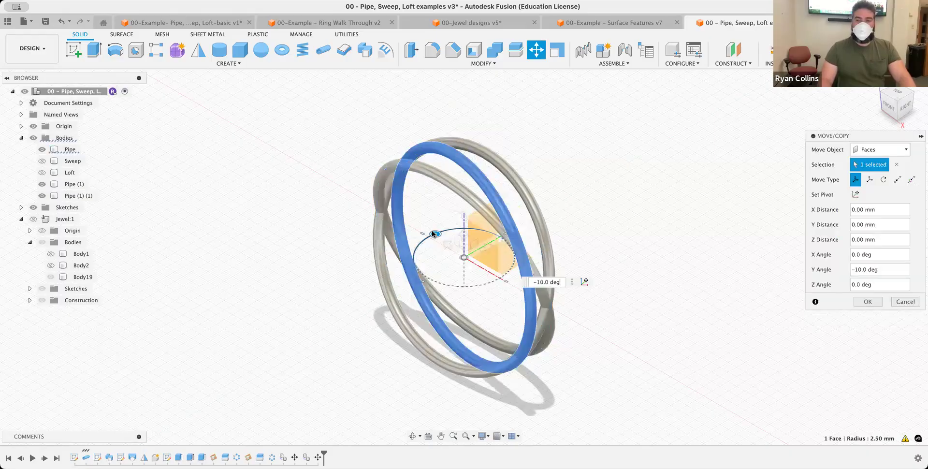
pyautogui.click(881, 151)
pyautogui.click(879, 174)
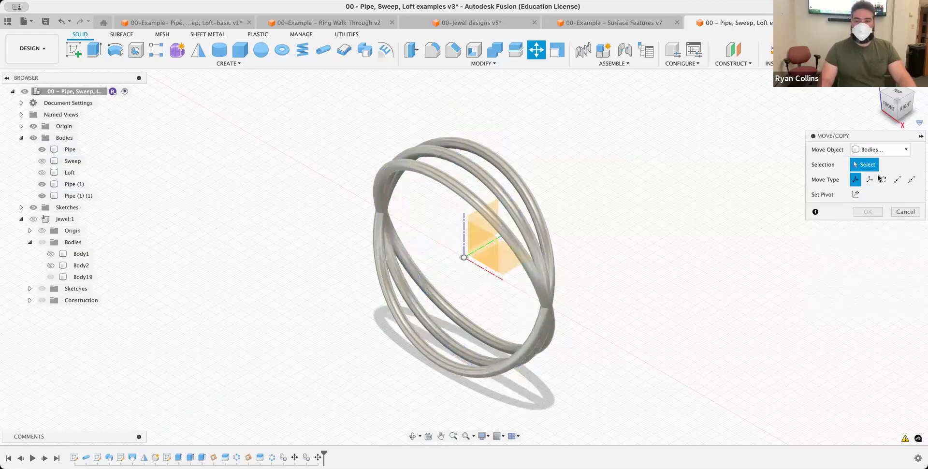
pyautogui.click(533, 194)
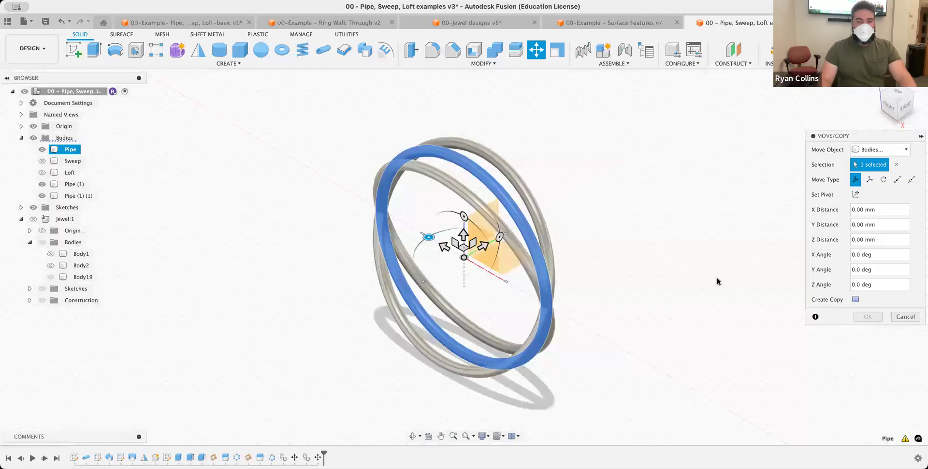
pyautogui.moveTo(428, 234); pyautogui.dragTo(438, 229)
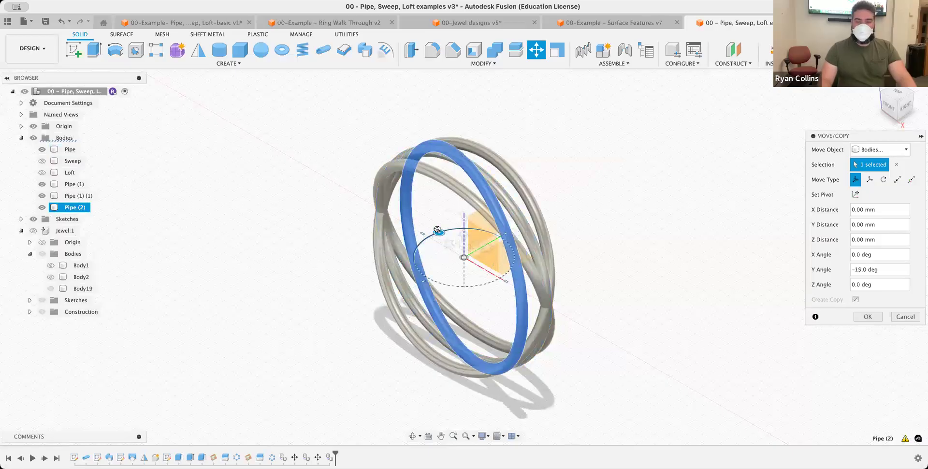
pyautogui.click(868, 316)
# - Create another copy of the original Pipe ring body, rotated 15 degrees about the Y axis
pyautogui.rightClick(723, 240)
pyautogui.click(725, 212)
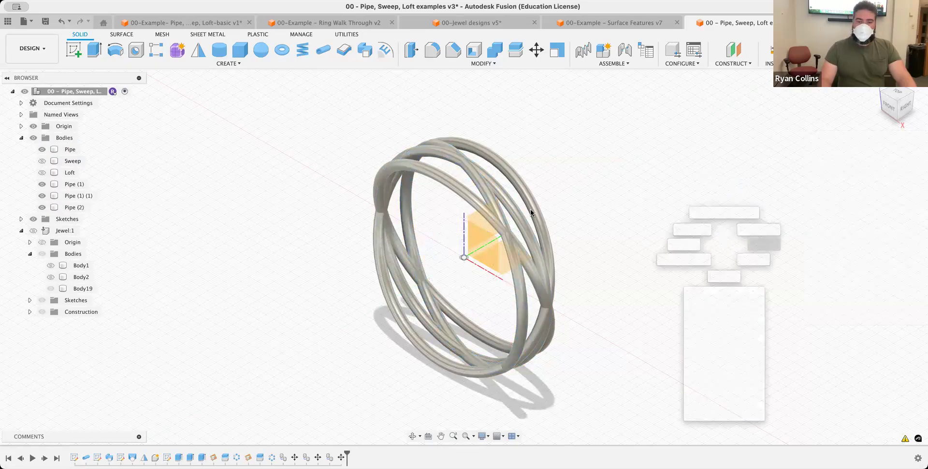
pyautogui.click(518, 216)
pyautogui.click(517, 216)
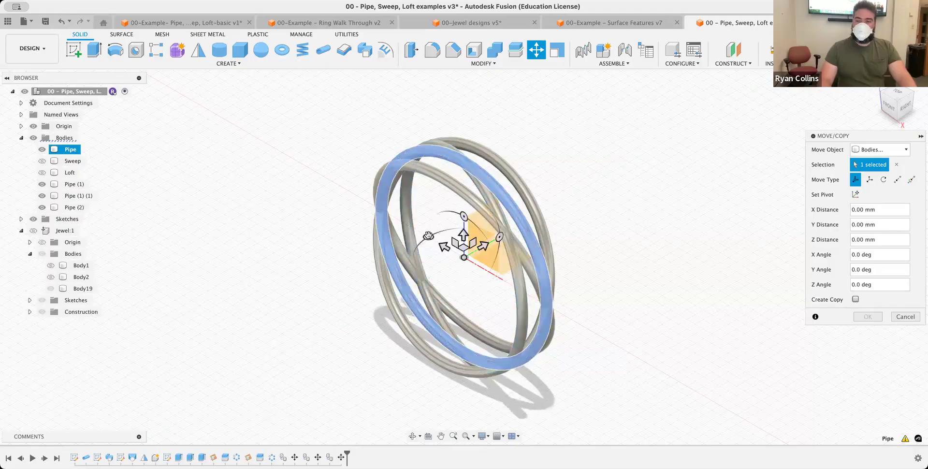
pyautogui.click(855, 299)
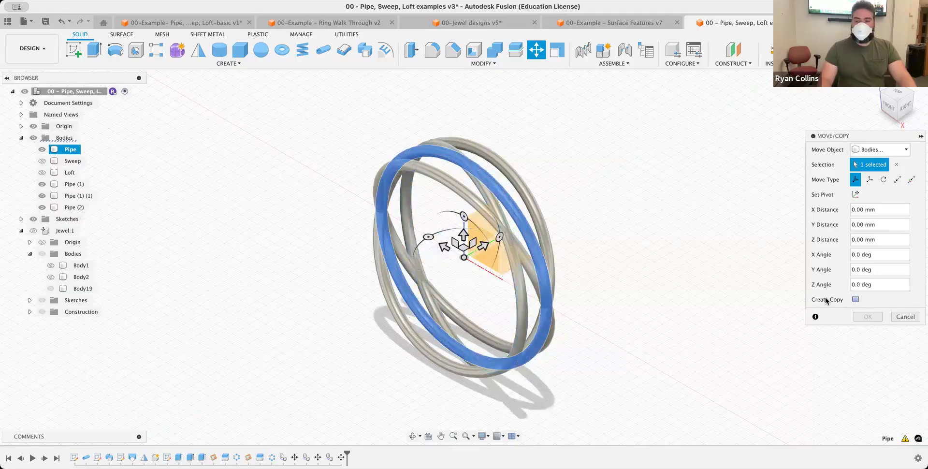
pyautogui.moveTo(428, 236); pyautogui.dragTo(421, 242)
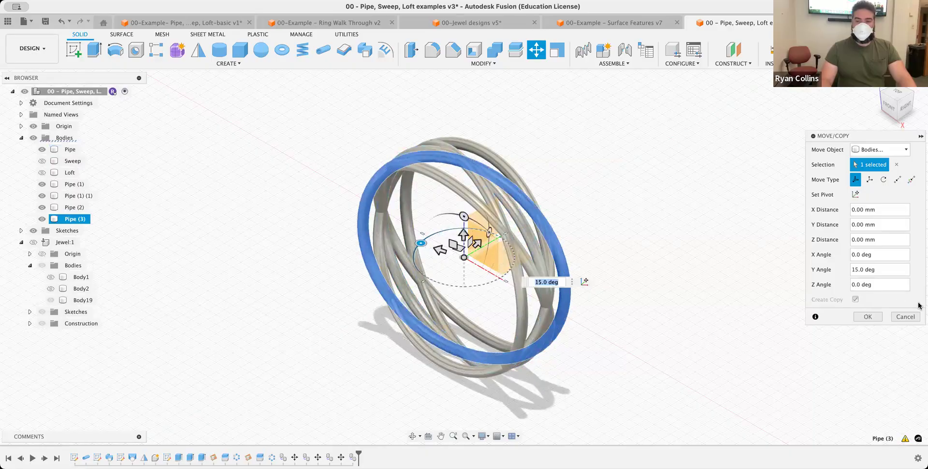
pyautogui.press('Return')
# - Try joining the five visible pipe ring bodies into one body with Combine, and undo the join
pyautogui.moveTo(725, 201)
pyautogui.keyDown('shift'); pyautogui.mouseDown(button='middle')
pyautogui.moveTo(683, 206)
pyautogui.moveTo(647, 197)
pyautogui.moveTo(646, 184)
pyautogui.moveTo(718, 187)
pyautogui.mouseUp(button='middle'); pyautogui.keyUp('shift')
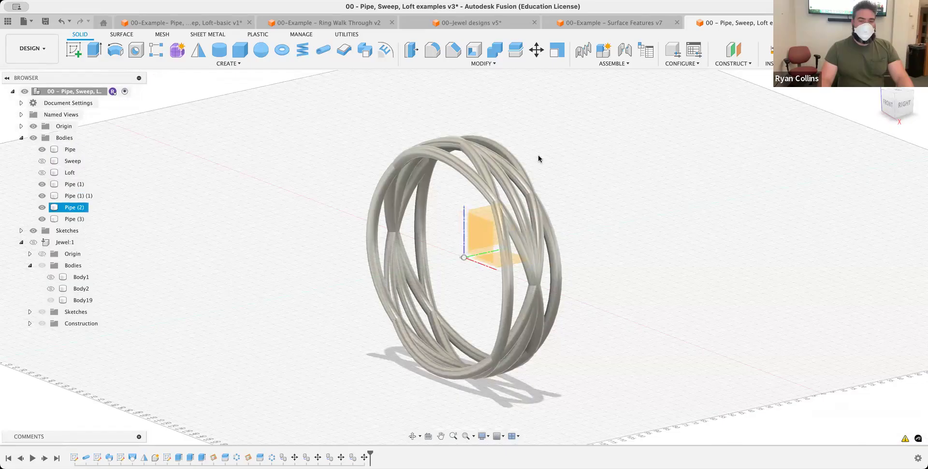
pyautogui.click(494, 52)
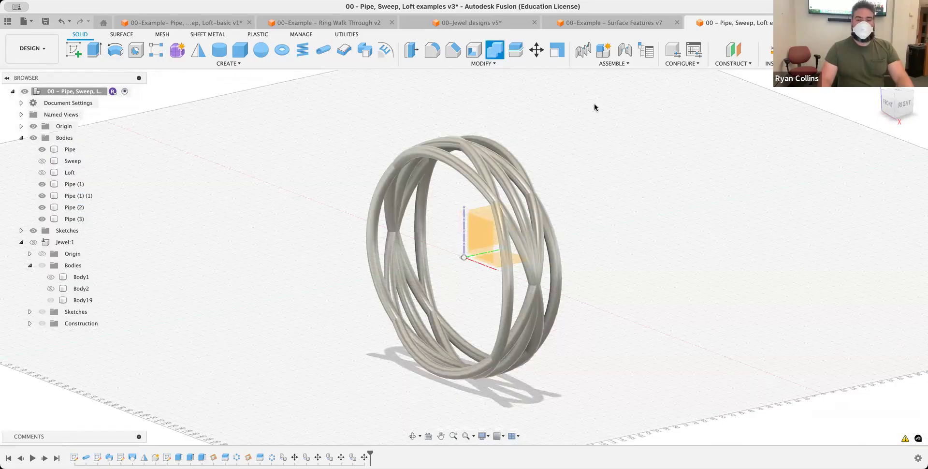
pyautogui.click(502, 147)
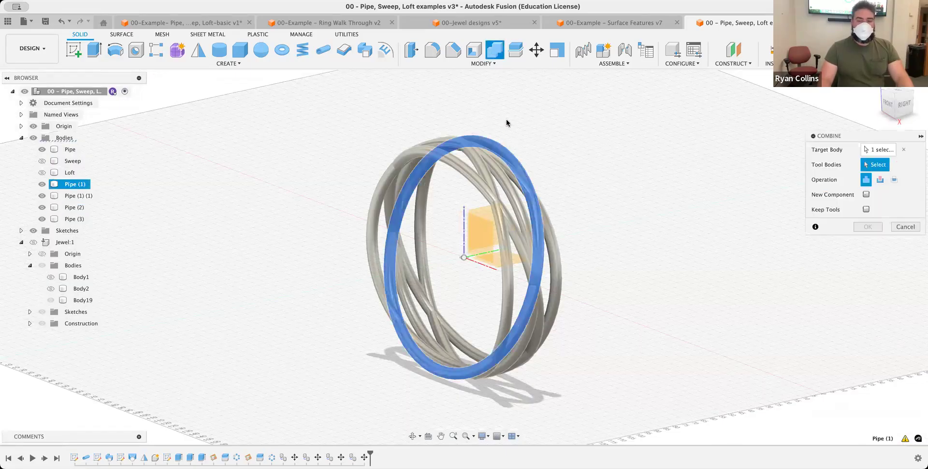
pyautogui.moveTo(421, 176); pyautogui.dragTo(416, 179)
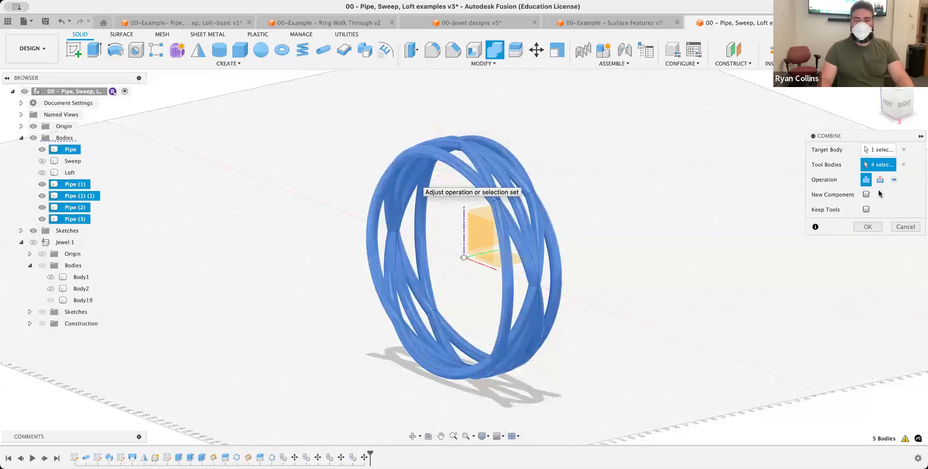
pyautogui.click(873, 226)
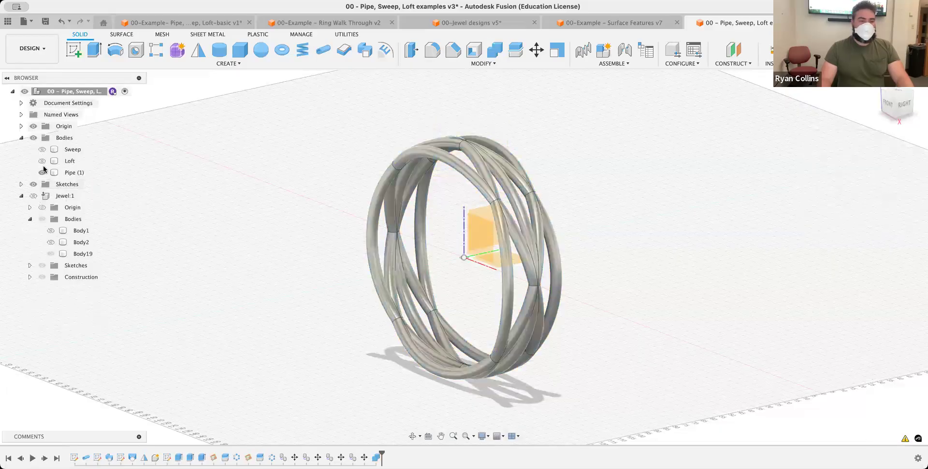
pyautogui.keyDown('shift'); pyautogui.moveTo(556, 192); pyautogui.dragTo(591, 193, button='middle'); pyautogui.keyUp('shift')
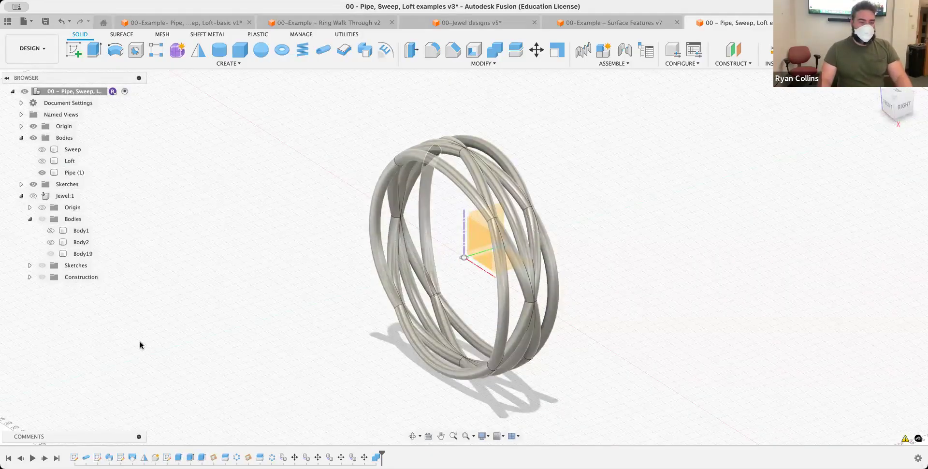
pyautogui.press('super+z')
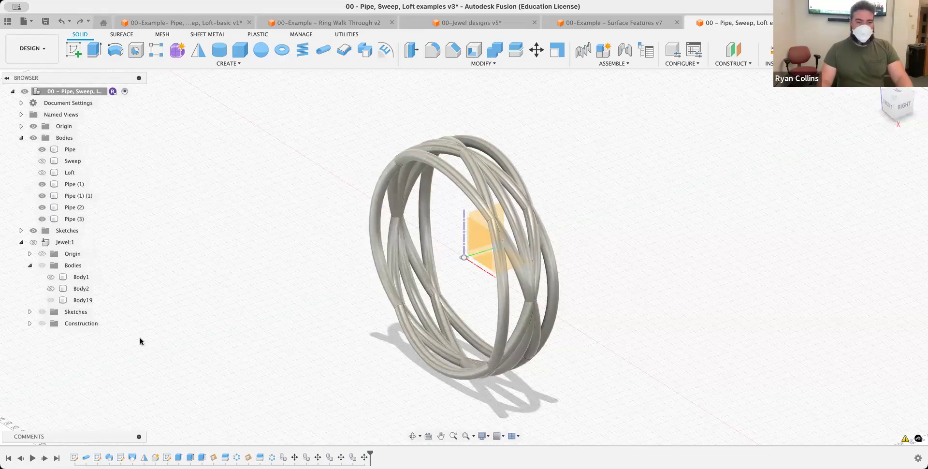
# - Create a copy of the original Pipe ring body, offset -13 mm in Z distance to form one edge of the ring
pyautogui.keyDown('shift'); pyautogui.moveTo(386, 264); pyautogui.dragTo(483, 232, button='middle'); pyautogui.keyUp('shift')
pyautogui.click(508, 223)
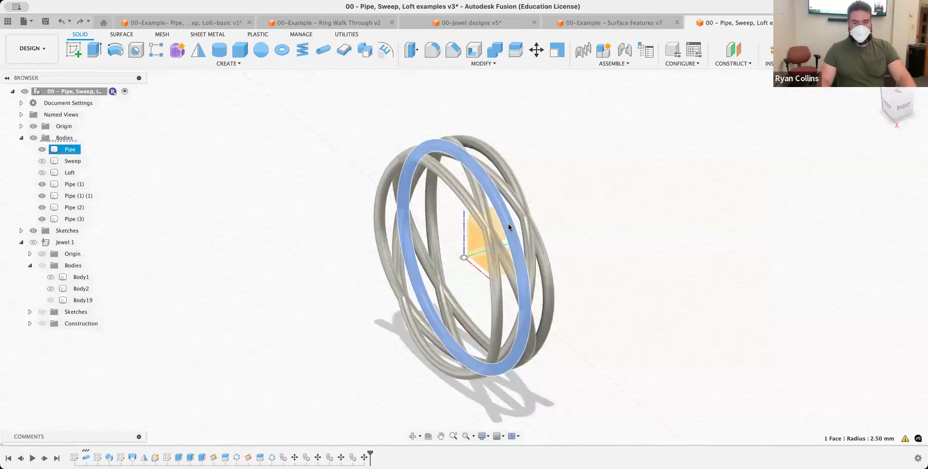
pyautogui.click(536, 50)
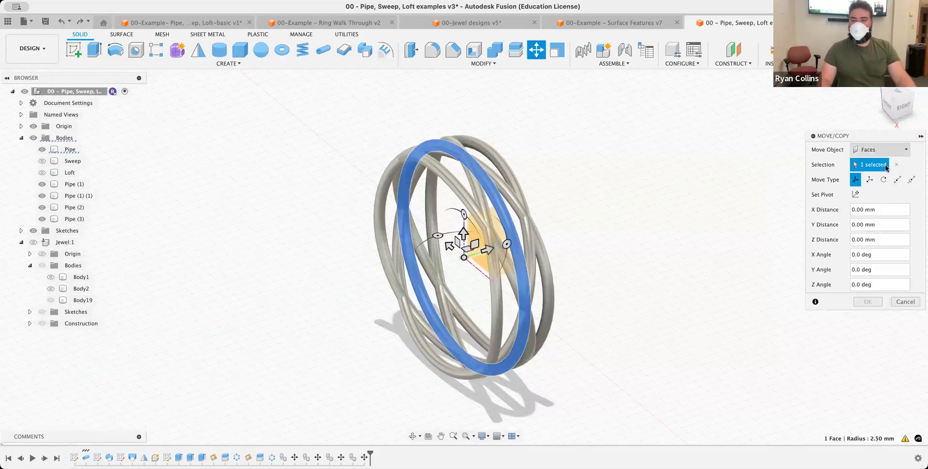
pyautogui.click(883, 150)
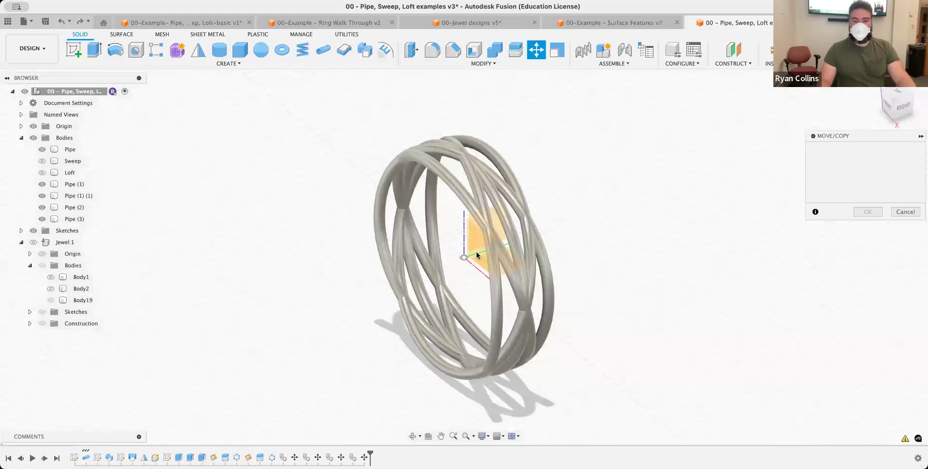
pyautogui.click(498, 207)
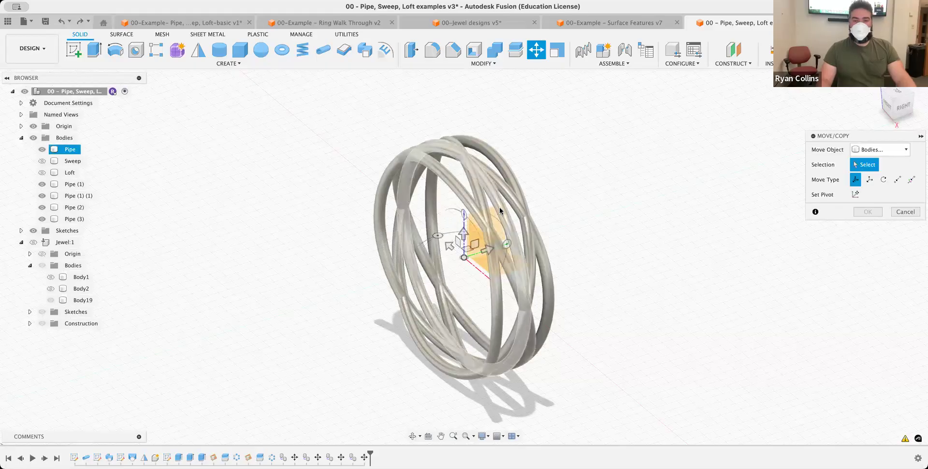
pyautogui.click(501, 207)
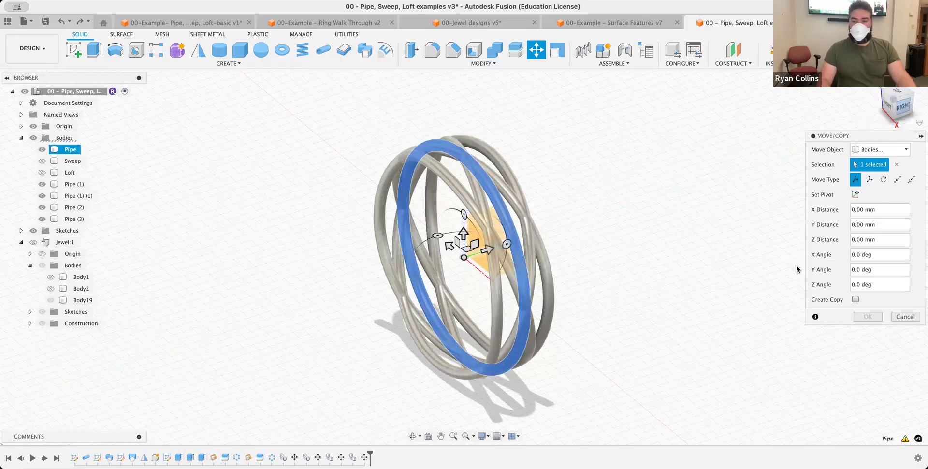
pyautogui.click(907, 110)
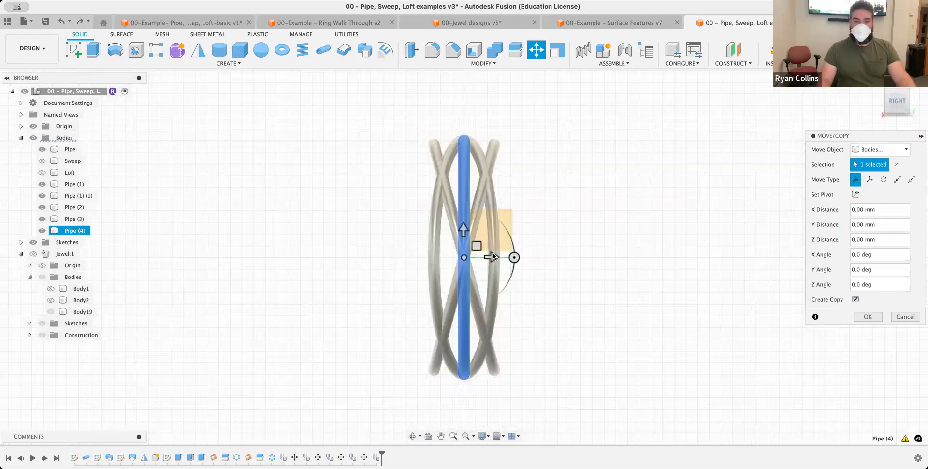
pyautogui.moveTo(493, 256); pyautogui.dragTo(462, 256)
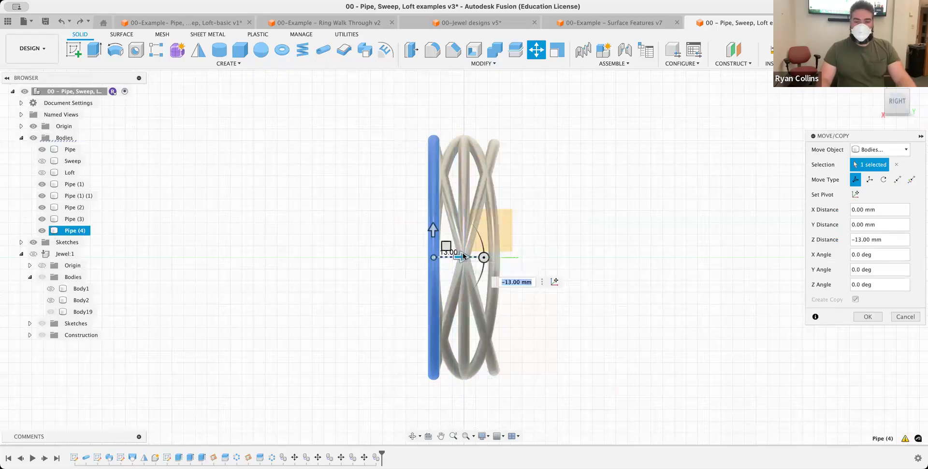
pyautogui.click(867, 317)
# - Create a copy of the original Pipe ring body, offset 13 mm in Z distance to form the opposite edge
pyautogui.rightClick(727, 250)
pyautogui.click(726, 212)
pyautogui.click(463, 167)
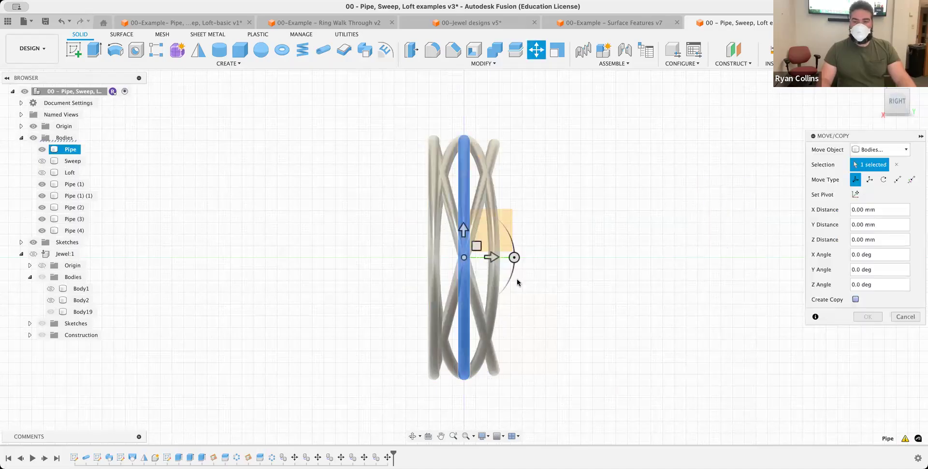
pyautogui.moveTo(495, 259); pyautogui.dragTo(524, 237)
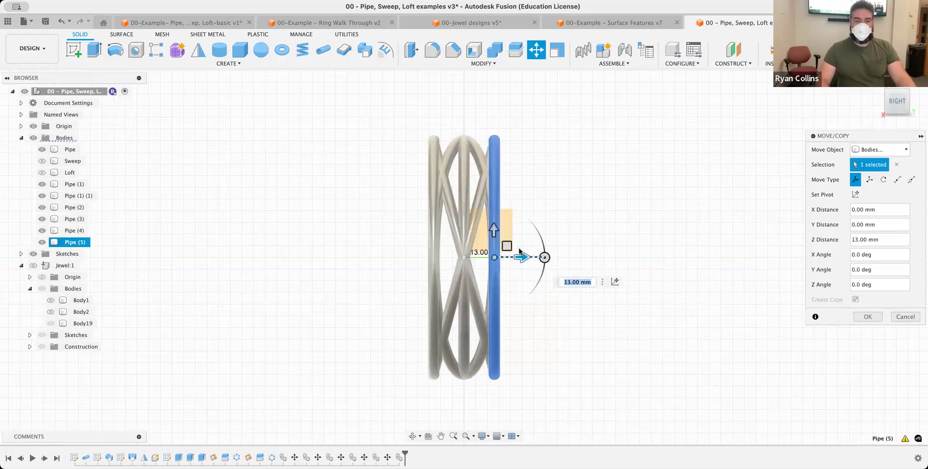
pyautogui.scroll(3, 523, 235)
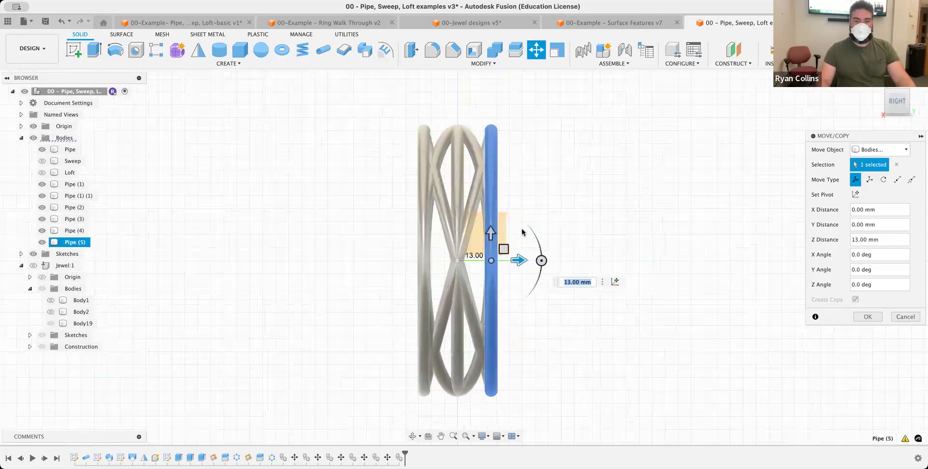
pyautogui.click(867, 316)
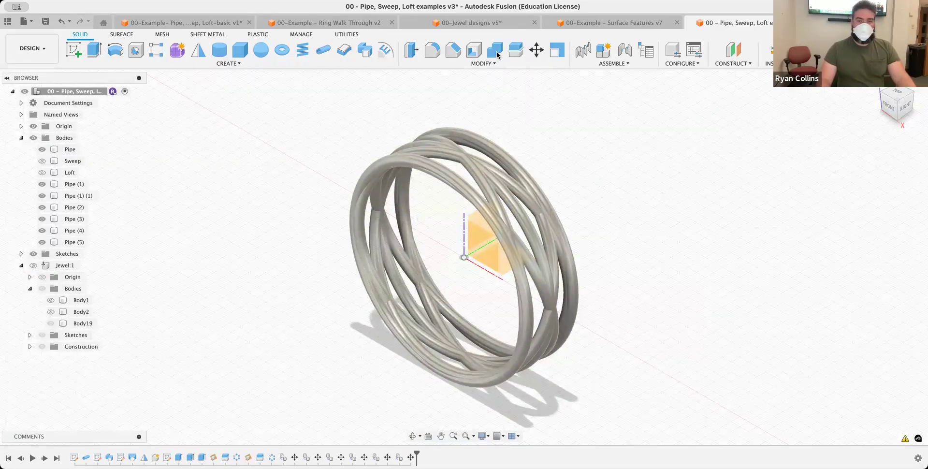
# - Join all seven visible pipe ring bodies into a single body with Combine, using Pipe (1) as the target
pyautogui.click(456, 142)
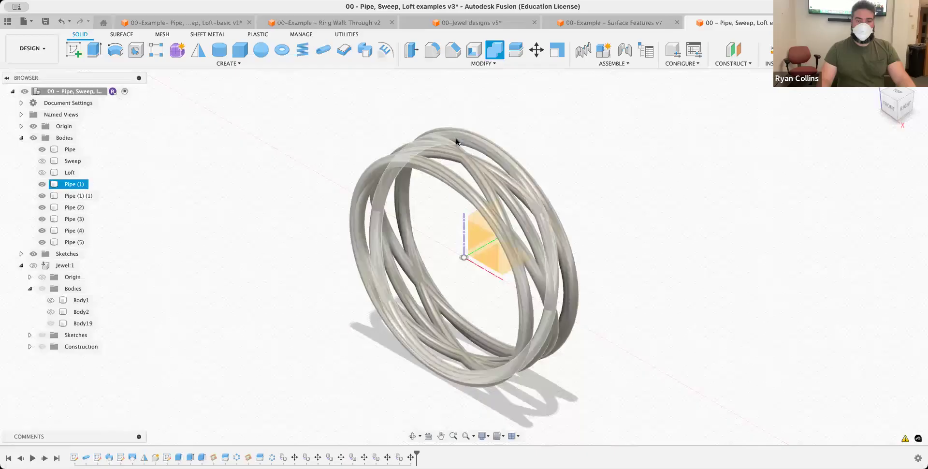
pyautogui.moveTo(514, 114); pyautogui.dragTo(398, 181)
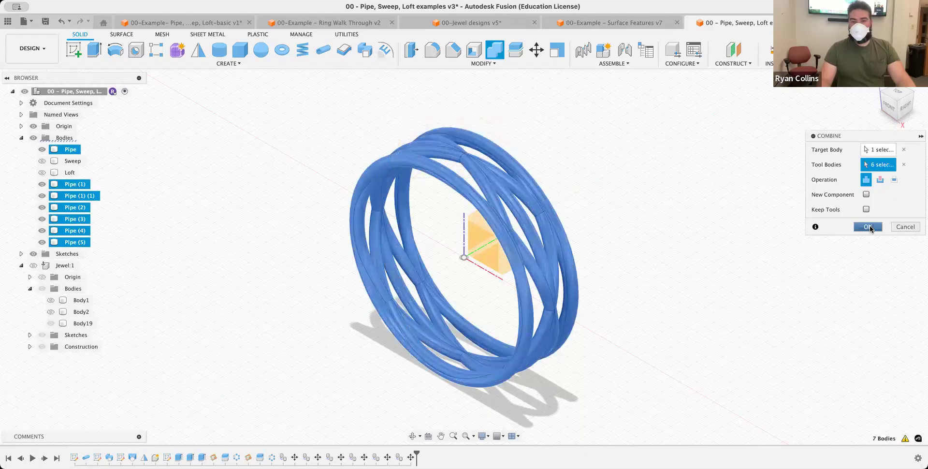
pyautogui.click(868, 227)
# - Examine the joined woven ring from the right, top and front views
pyautogui.keyDown('shift'); pyautogui.moveTo(606, 220); pyautogui.dragTo(622, 235, button='middle'); pyautogui.keyUp('shift')
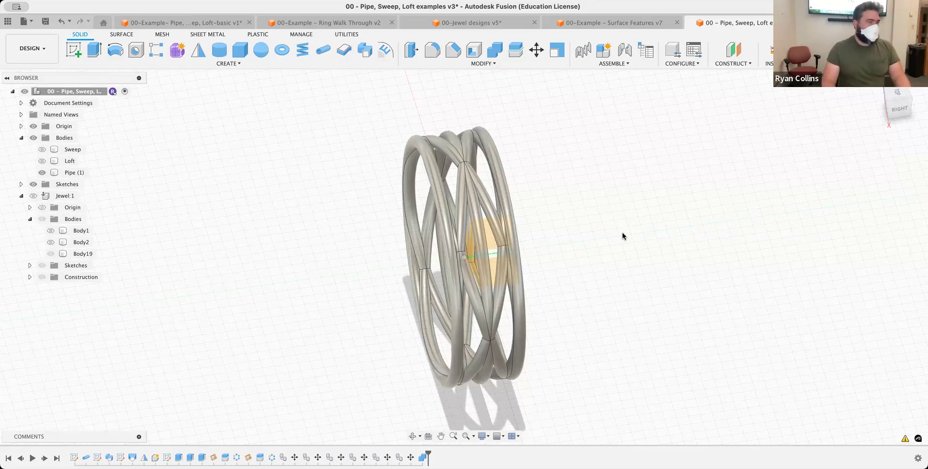
pyautogui.click(895, 97)
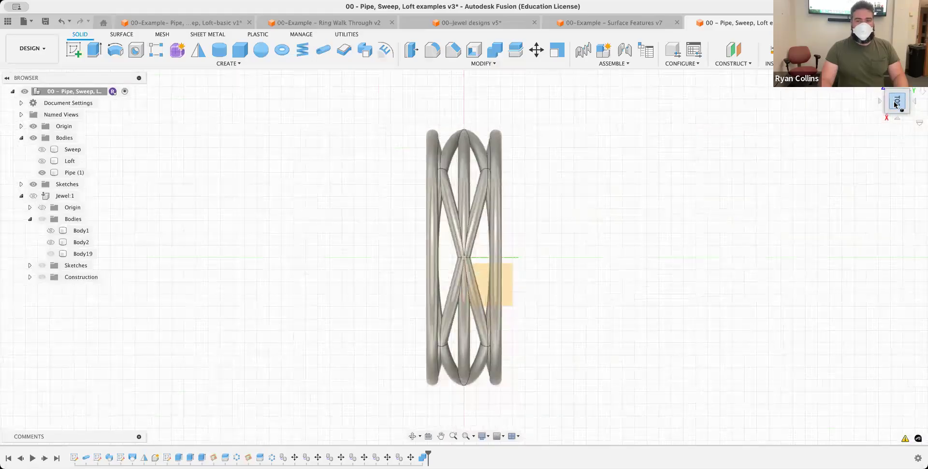
pyautogui.click(893, 112)
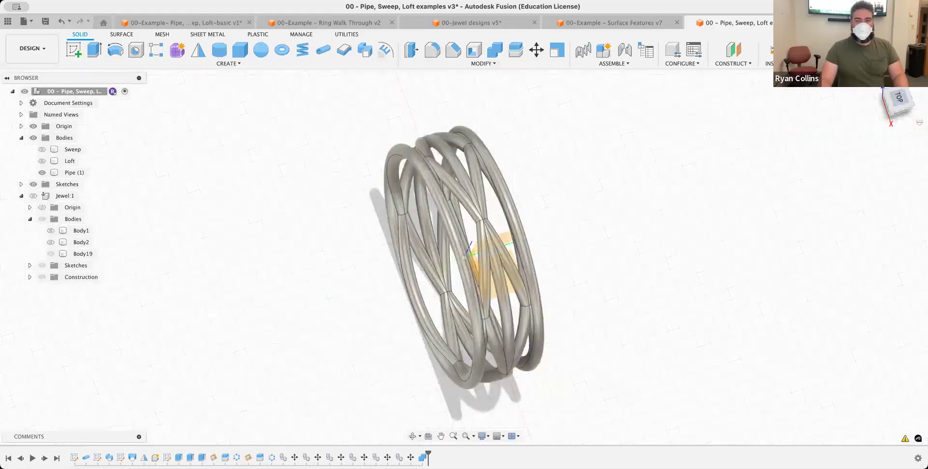
pyautogui.click(893, 112)
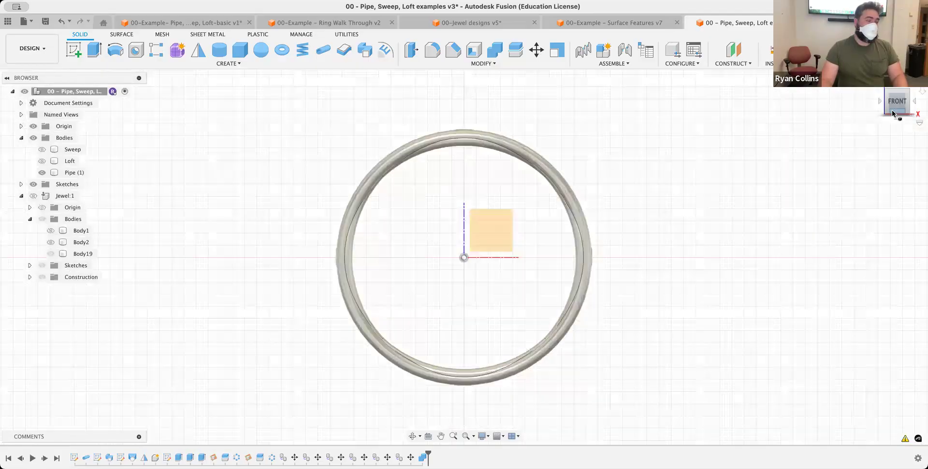
pyautogui.click(909, 114)
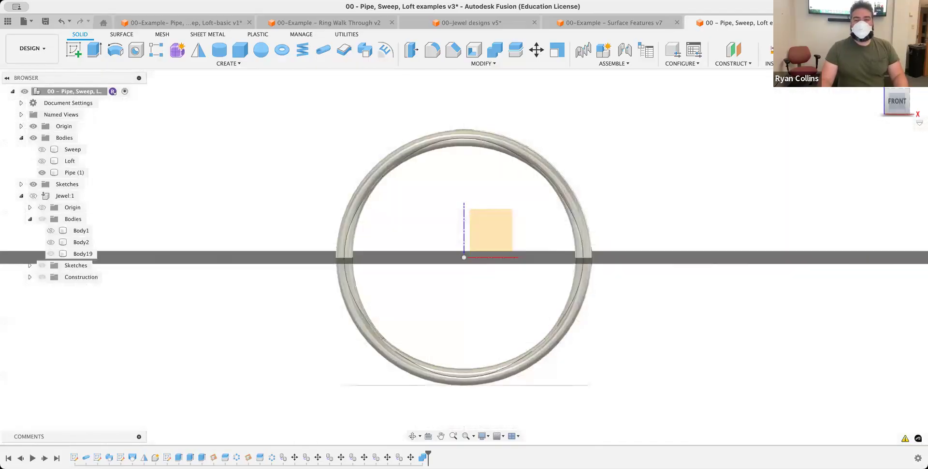
pyautogui.click(902, 108)
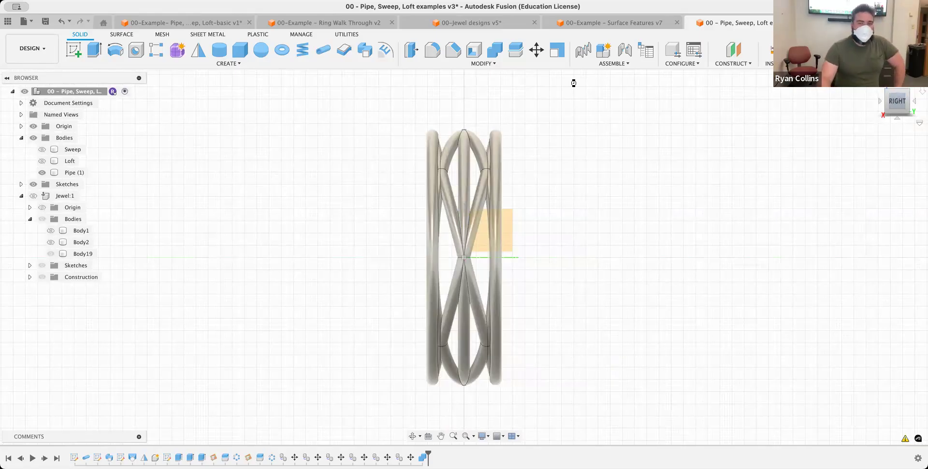
# - Review the open jewel, Surface Features, Ring Walk Through and basic loft example designs, and return to the woven ring design
pyautogui.click(475, 24)
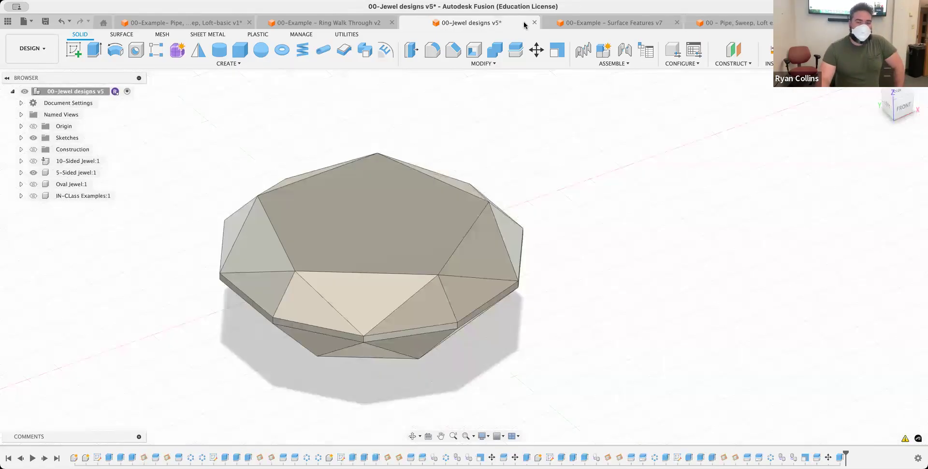
pyautogui.click(585, 23)
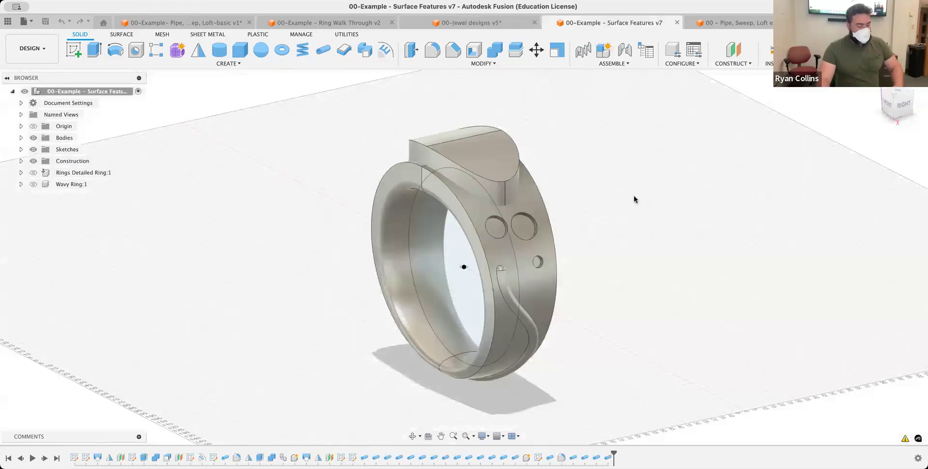
pyautogui.moveTo(617, 249)
pyautogui.keyDown('shift'); pyautogui.mouseDown(button='middle')
pyautogui.moveTo(601, 238)
pyautogui.moveTo(735, 239)
pyautogui.moveTo(619, 240)
pyautogui.mouseUp(button='middle'); pyautogui.keyUp('shift')
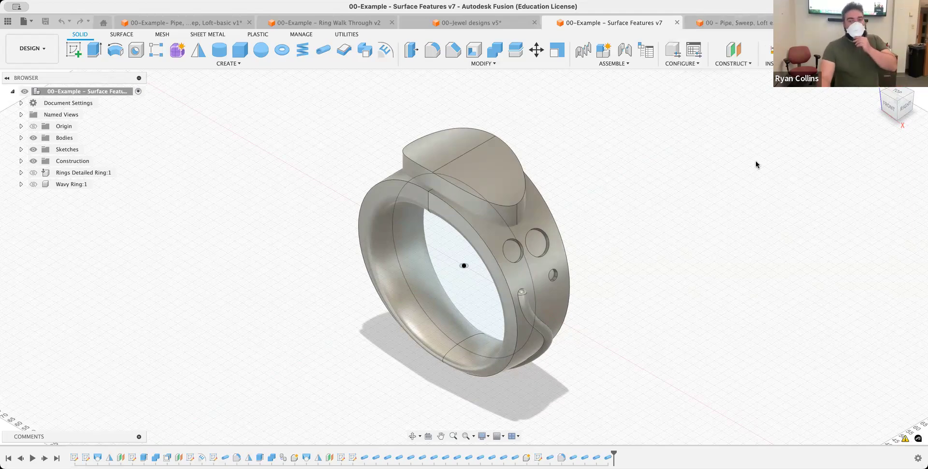
pyautogui.click(203, 23)
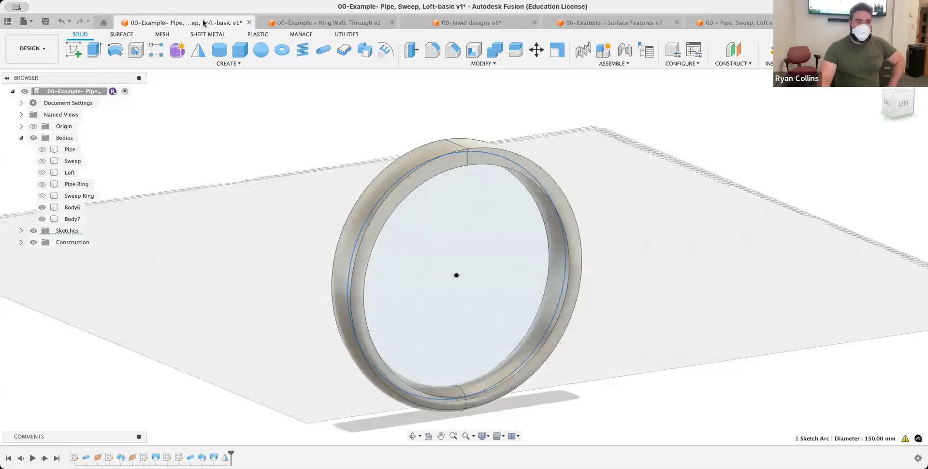
pyautogui.click(638, 24)
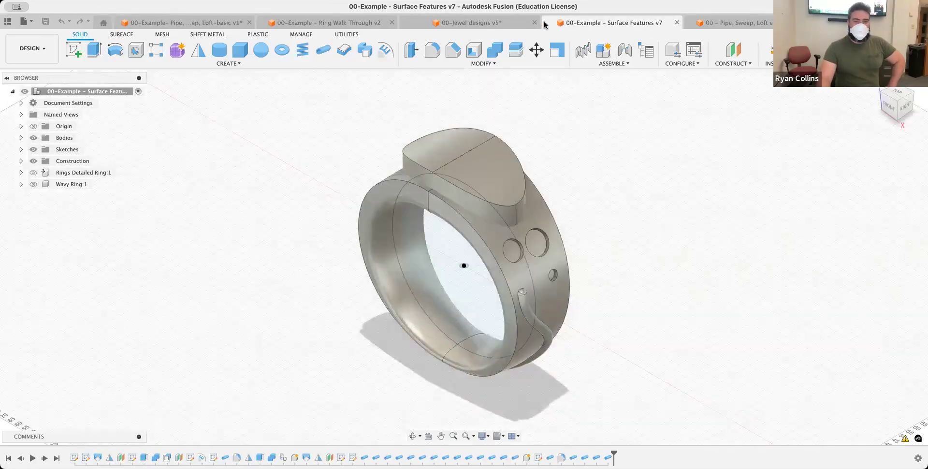
pyautogui.click(468, 22)
pyautogui.click(322, 24)
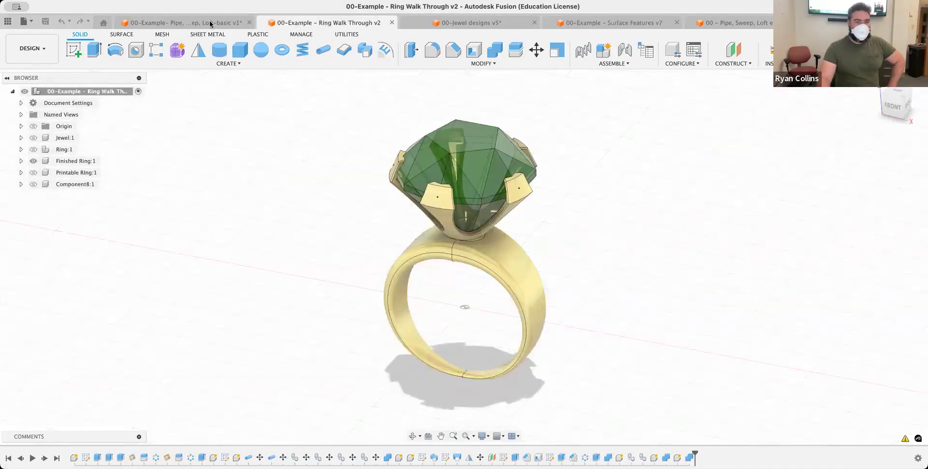
pyautogui.click(33, 186)
pyautogui.click(32, 185)
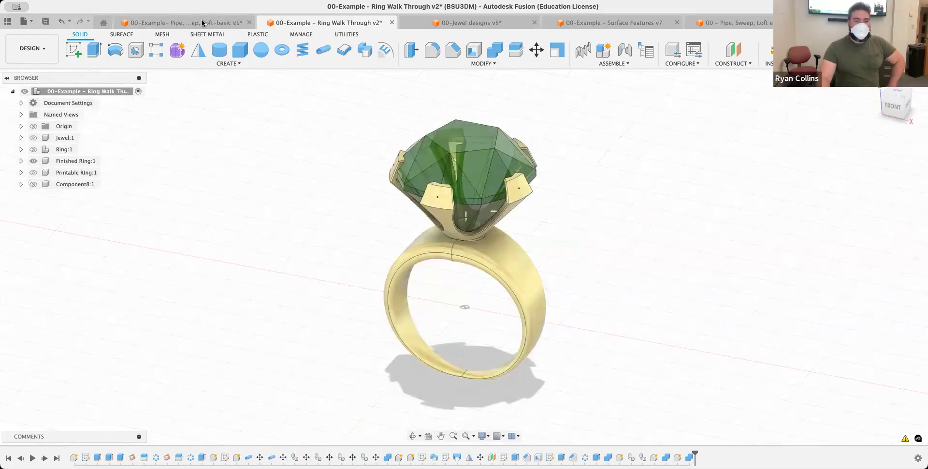
pyautogui.click(203, 23)
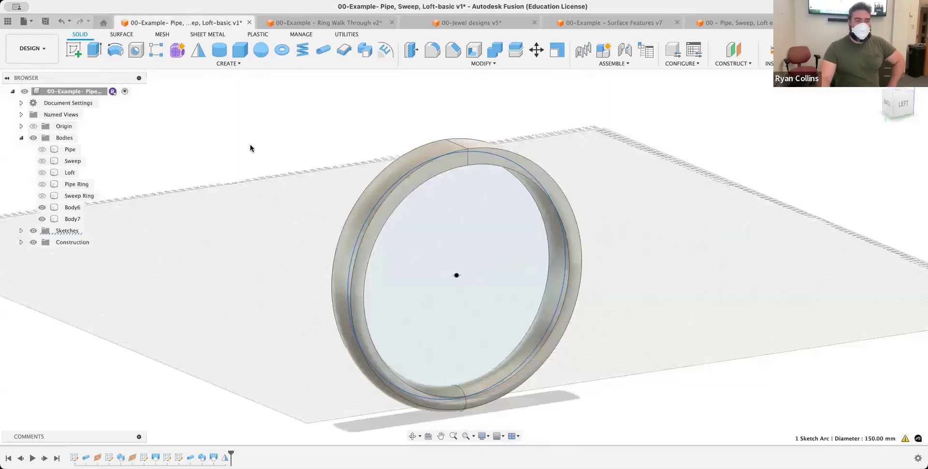
pyautogui.click(732, 26)
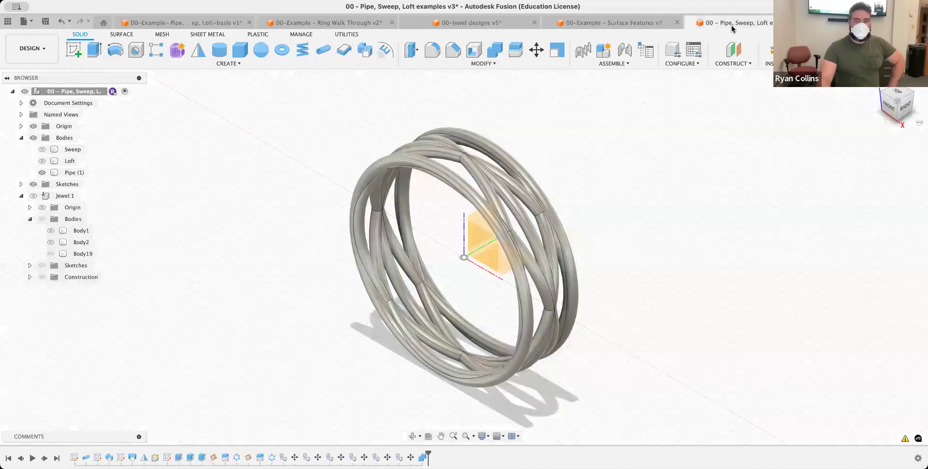